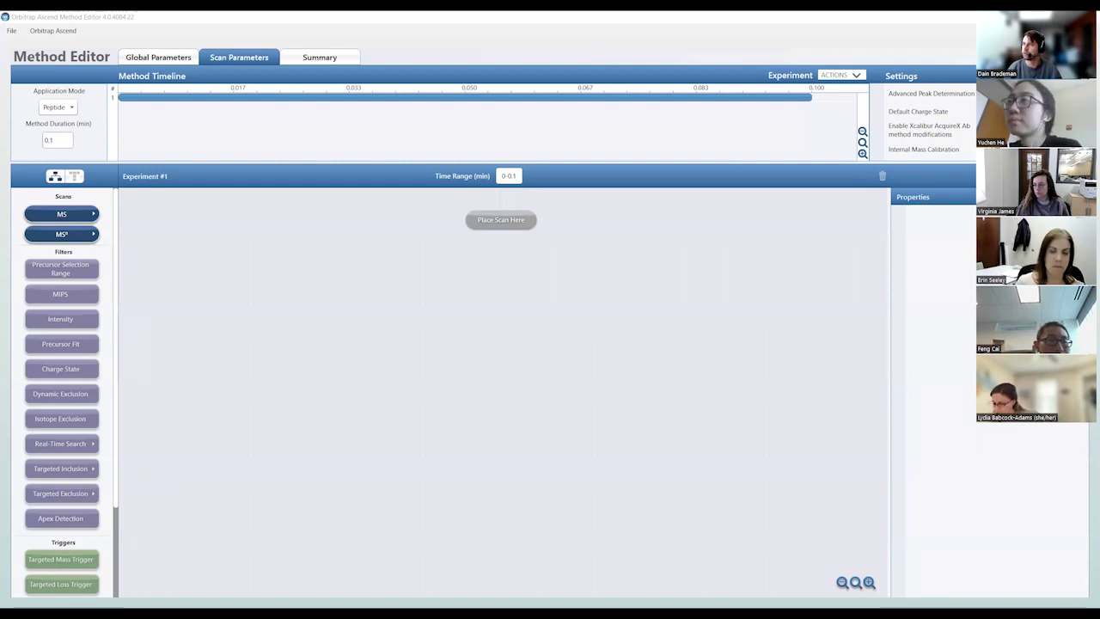
- Enlarge the method timeline area and look through the global parameters, scan parameters and summary pages
left_click(159, 59)
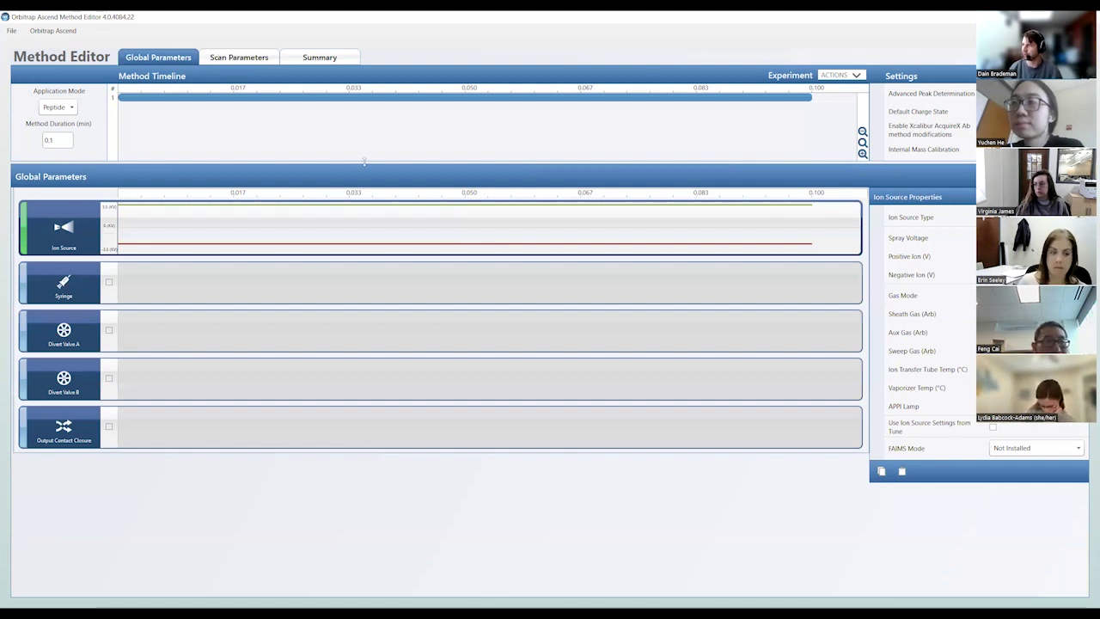
left_click_drag(363, 163, 339, 243)
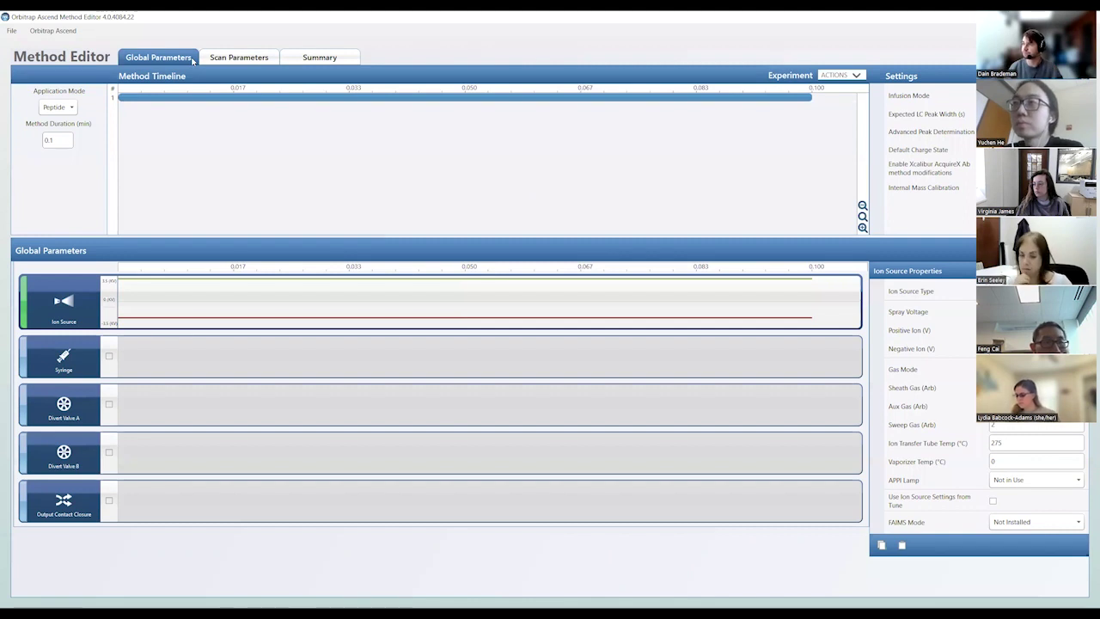
left_click(221, 59)
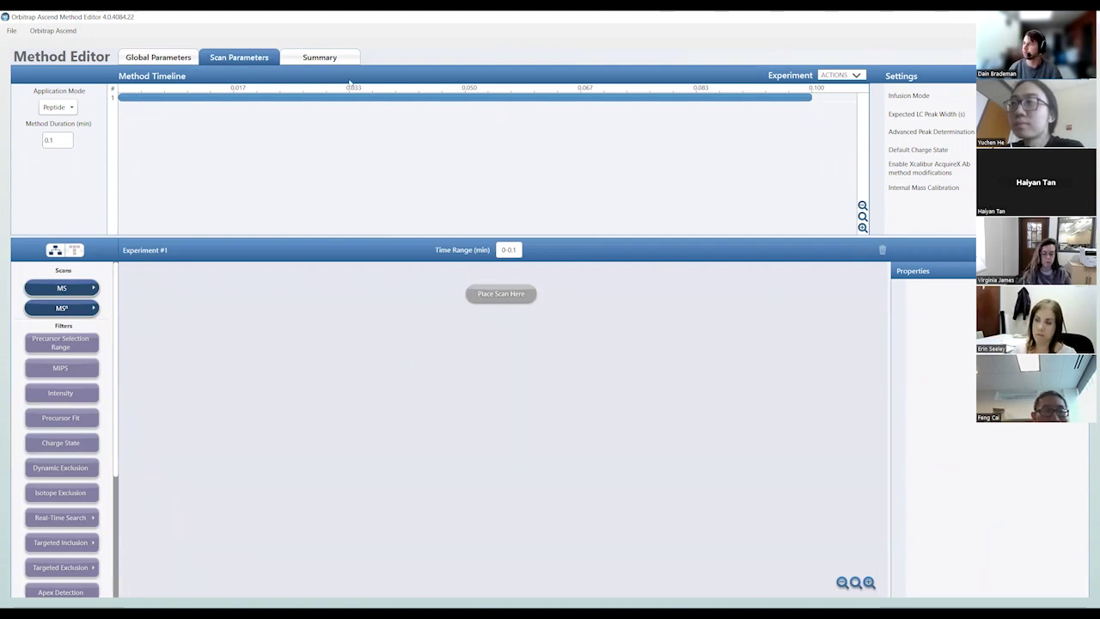
left_click(334, 59)
left_click(168, 60)
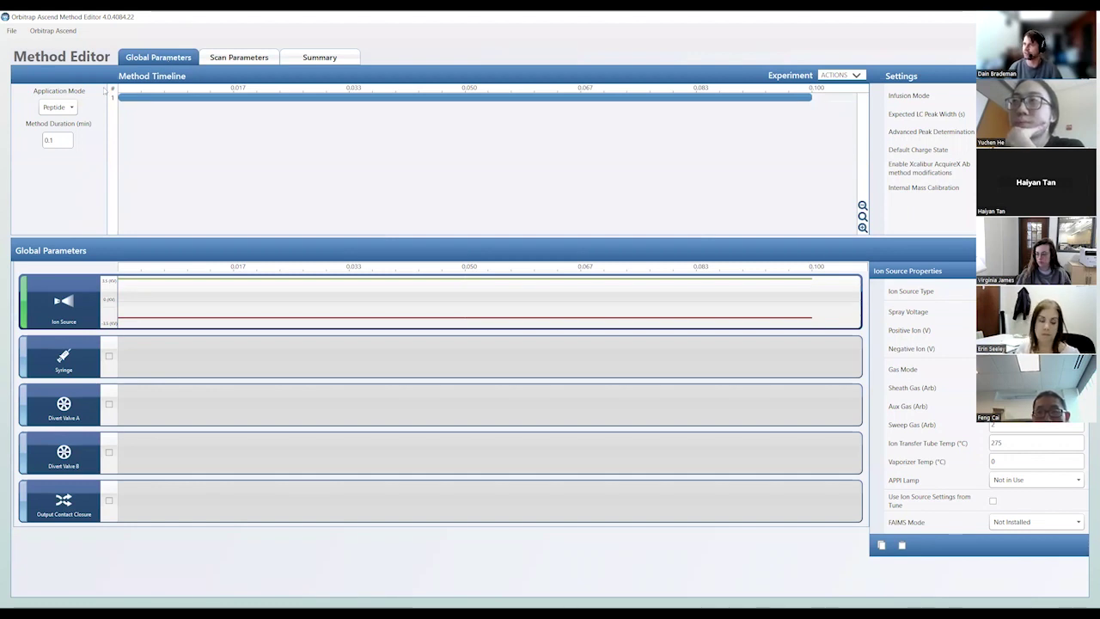
- Switch the application mode to Small Molecule and back to Peptide to compare the method settings
left_click(64, 109)
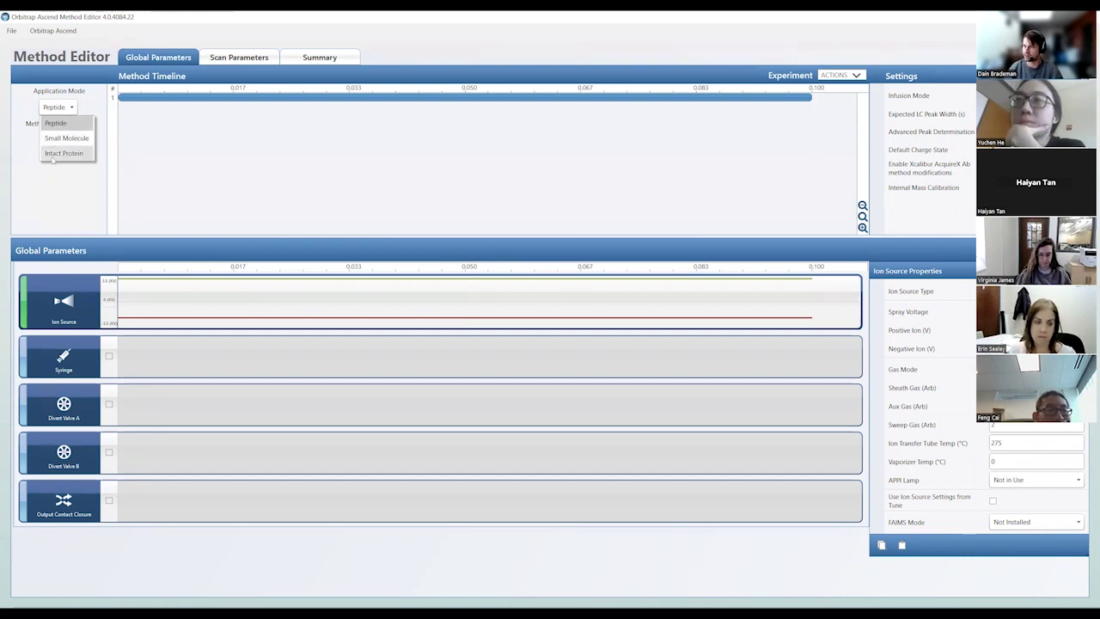
left_click(66, 138)
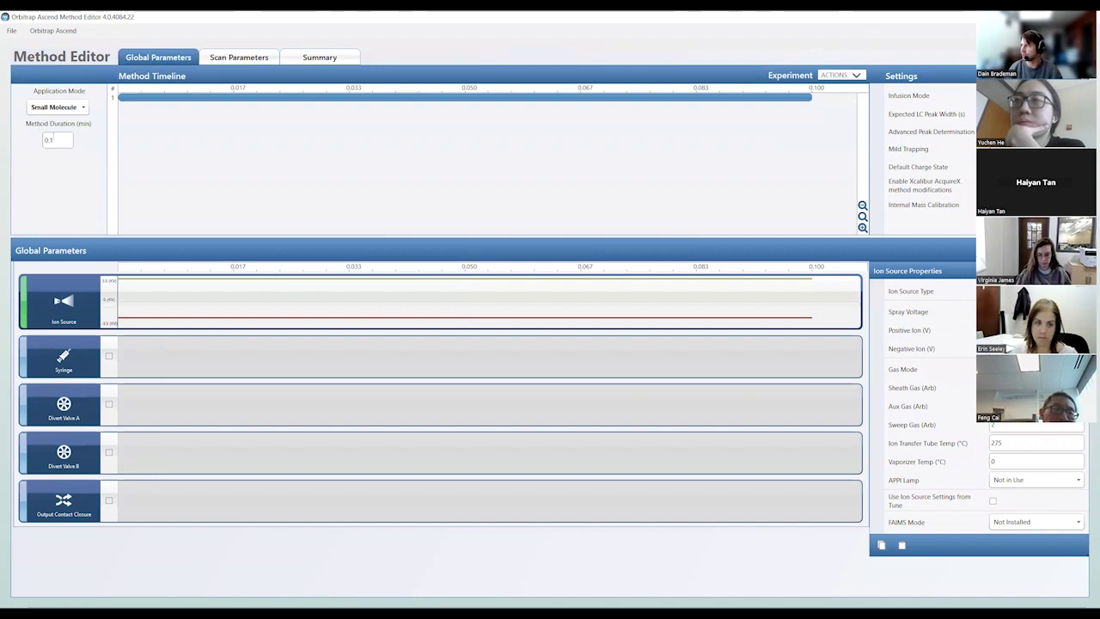
left_click(55, 108)
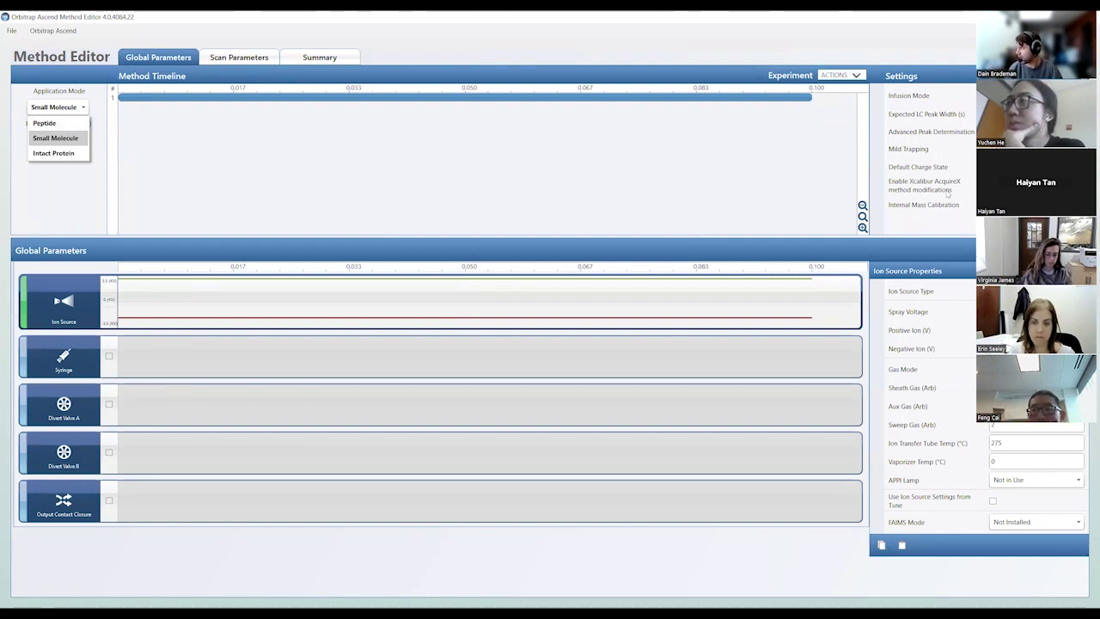
left_click(55, 124)
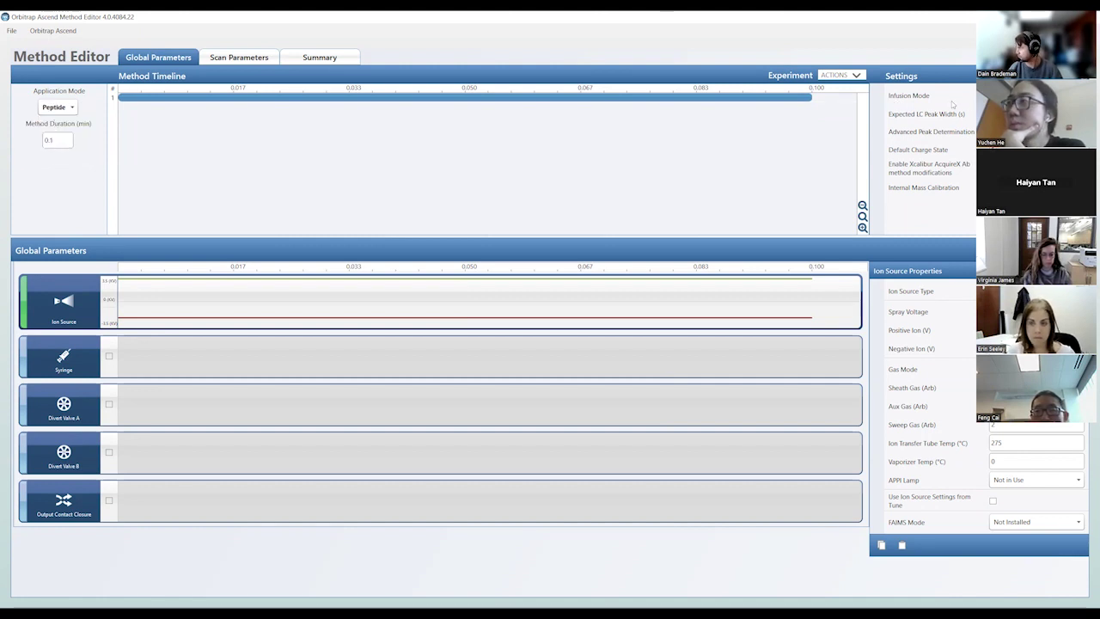
- Set the method's application mode to Small Molecule
left_click(57, 107)
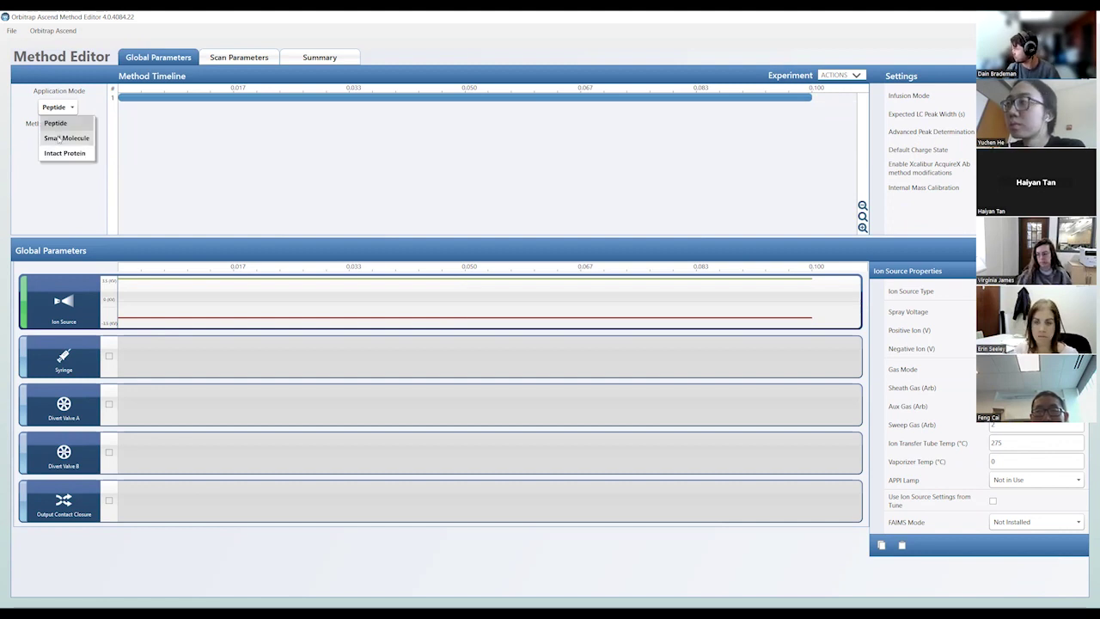
left_click(59, 137)
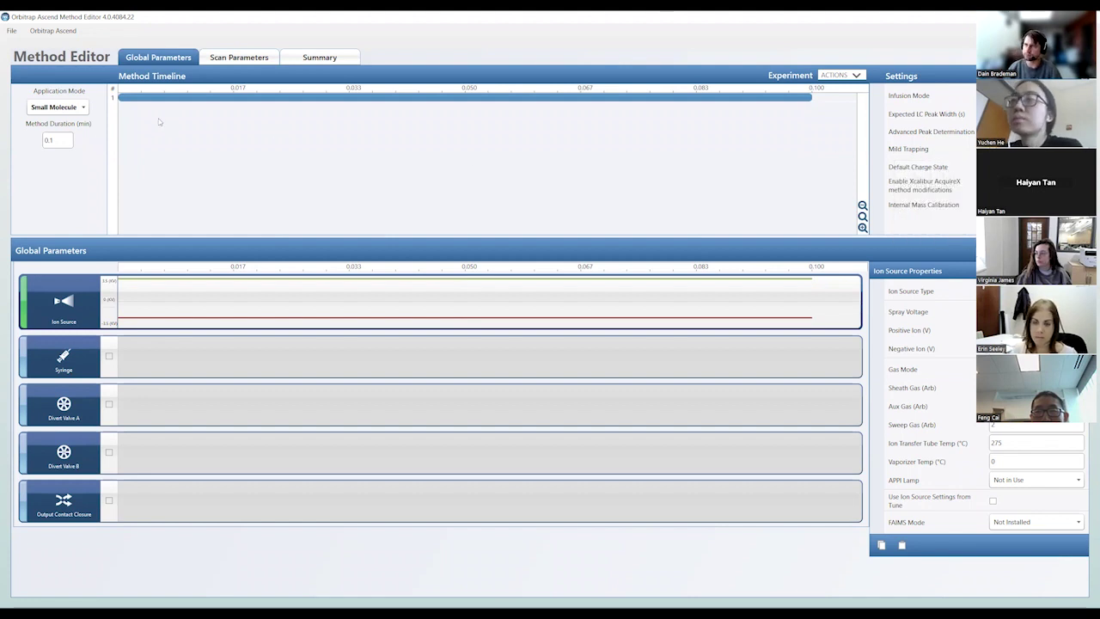
left_click(56, 110)
left_click(55, 109)
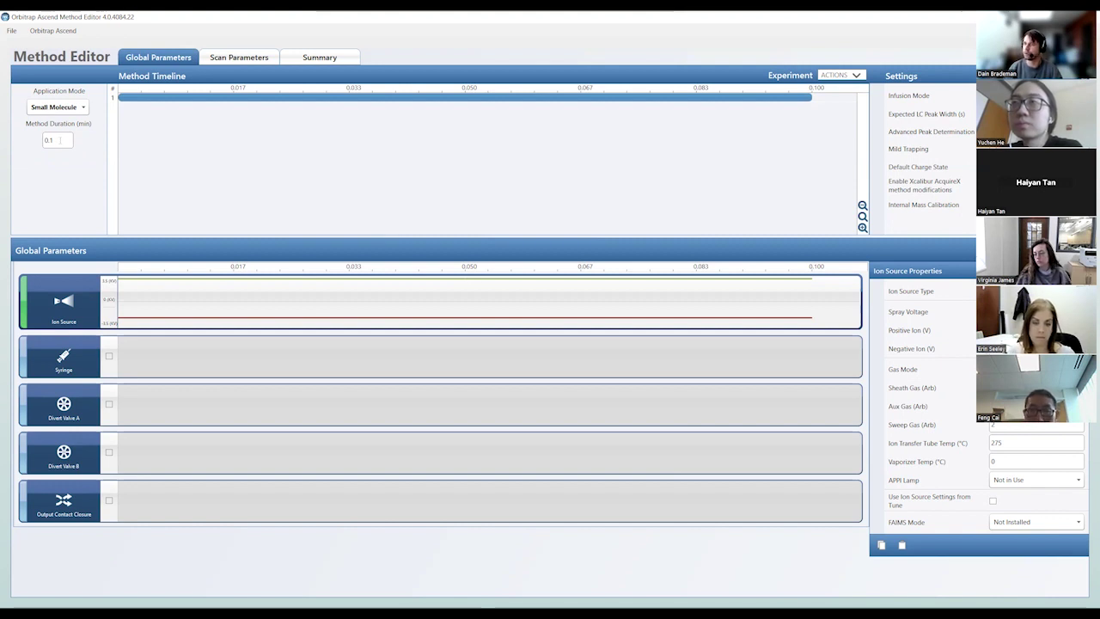
- Set the method duration to 60 minutes
double_click(59, 139)
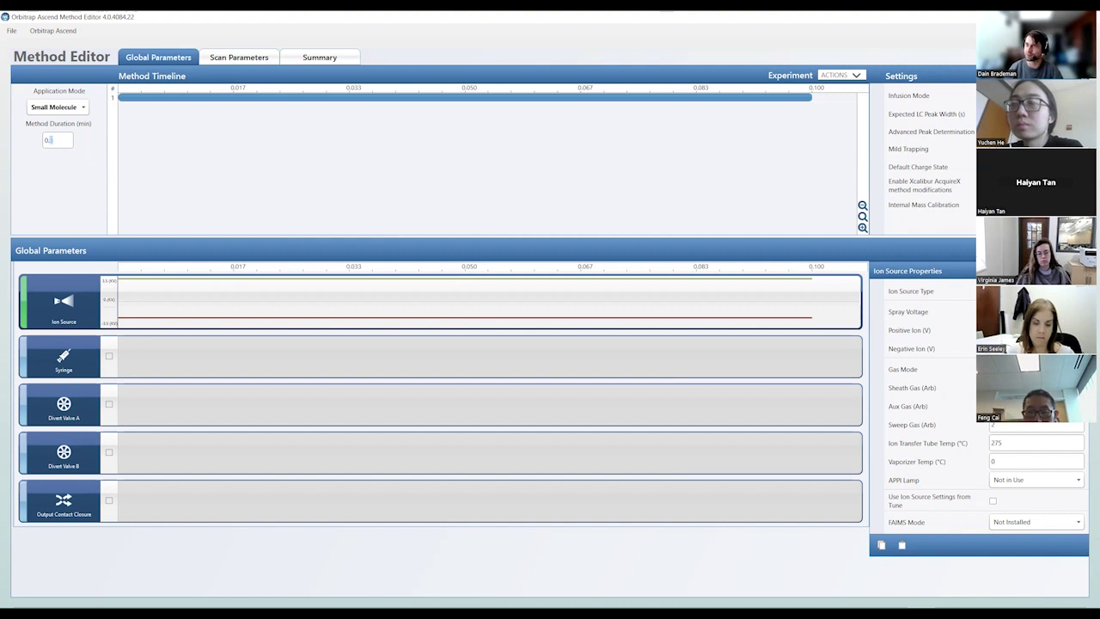
double_click(45, 139)
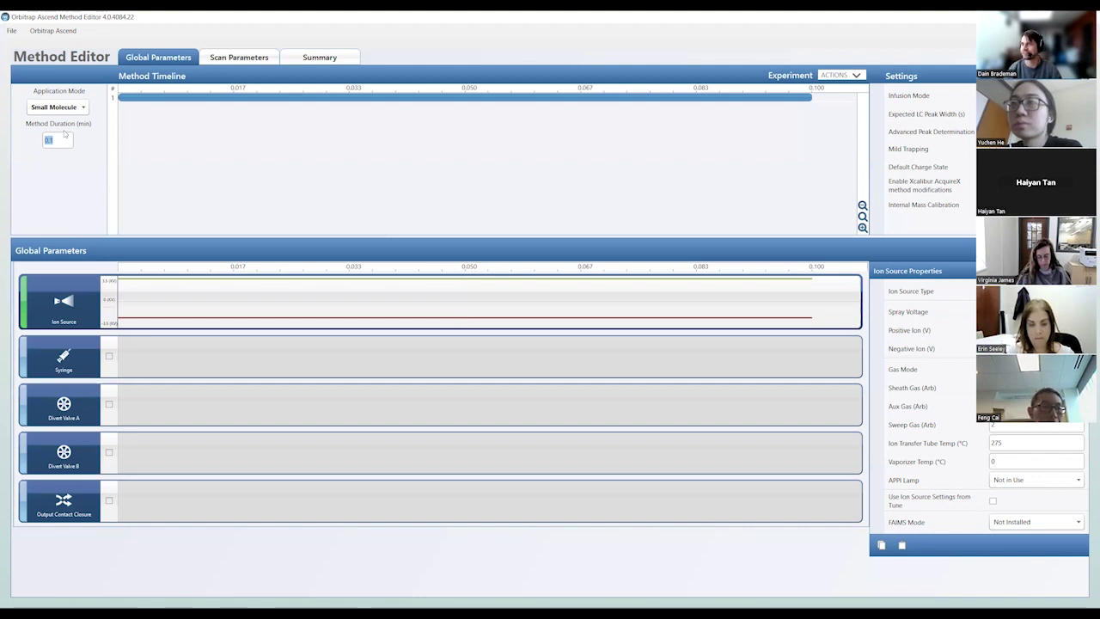
type("60")
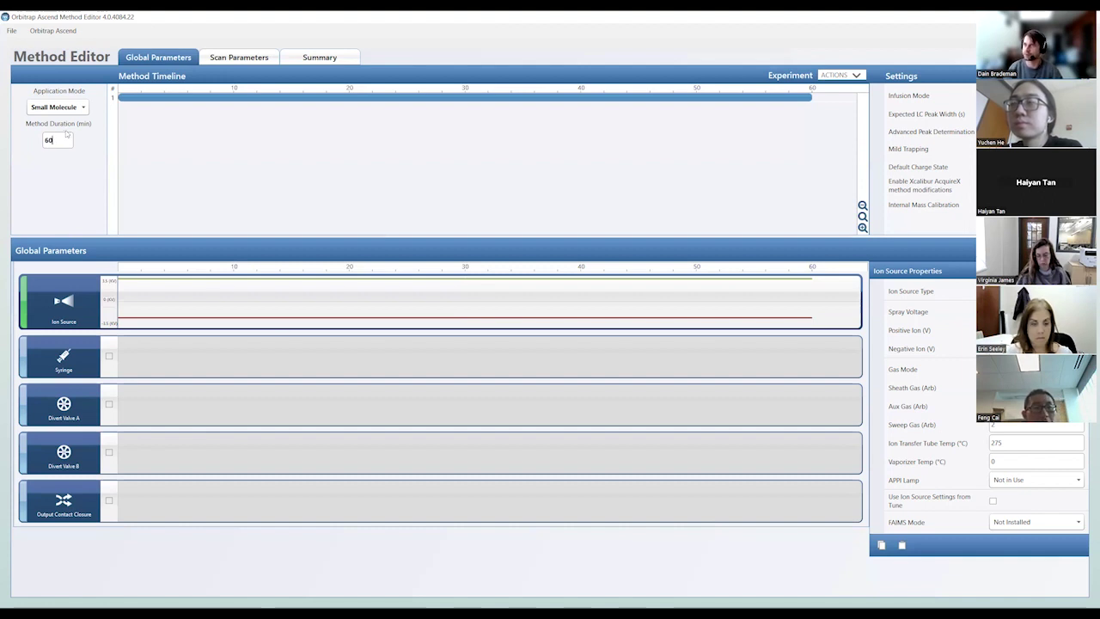
left_click(600, 141)
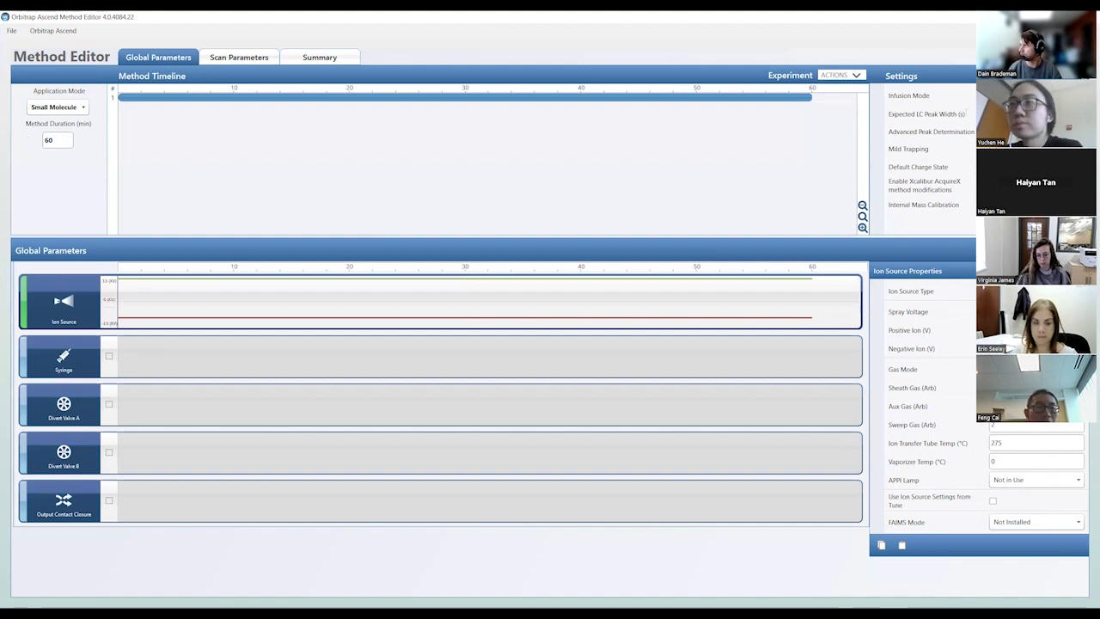
- Review the general method settings and the ion source properties, including sweep gas and ion transfer tube temperature
mouse_move(916, 112)
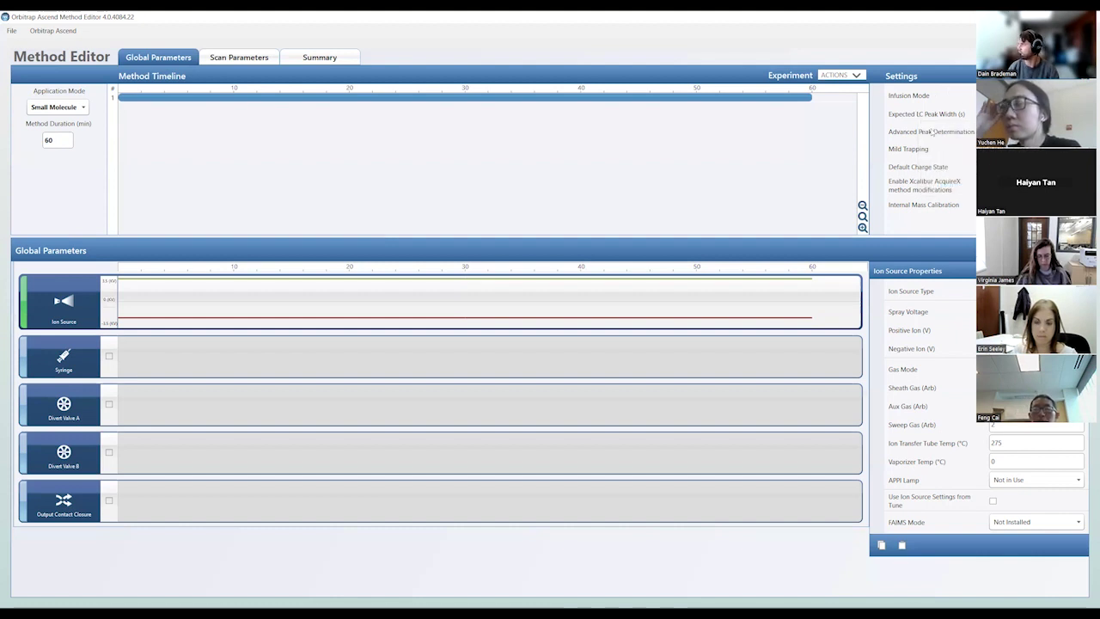
mouse_move(900, 135)
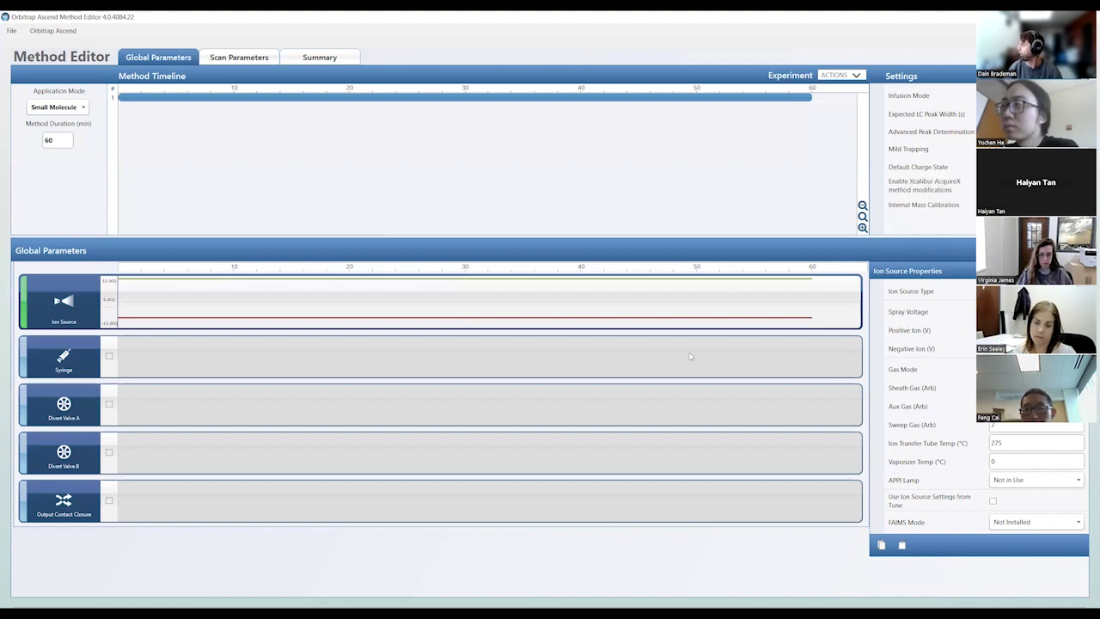
mouse_move(904, 176)
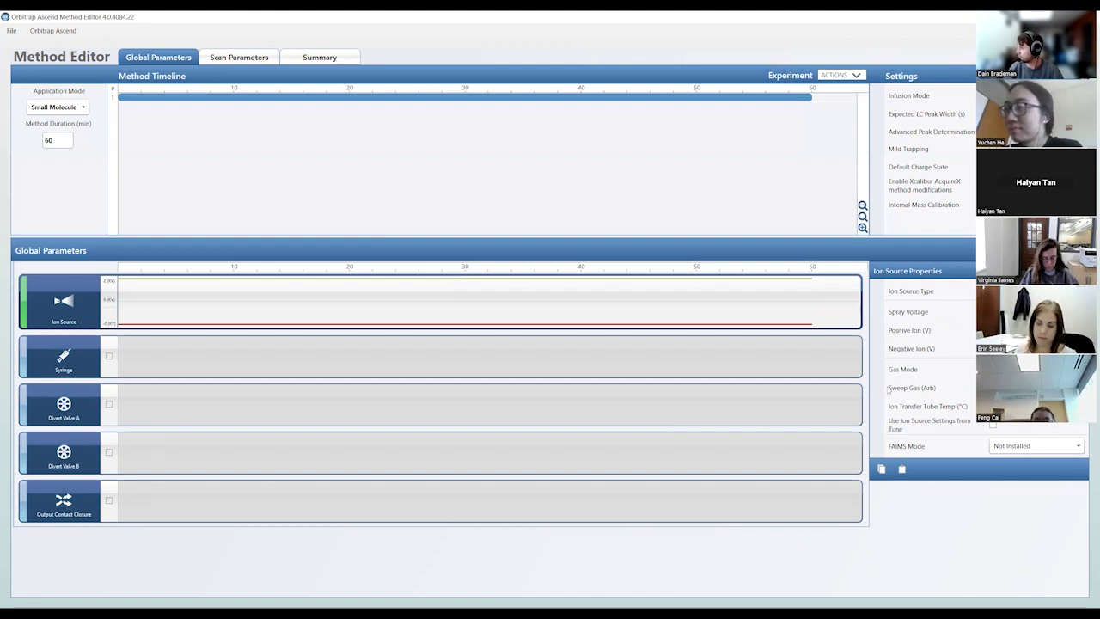
mouse_move(904, 390)
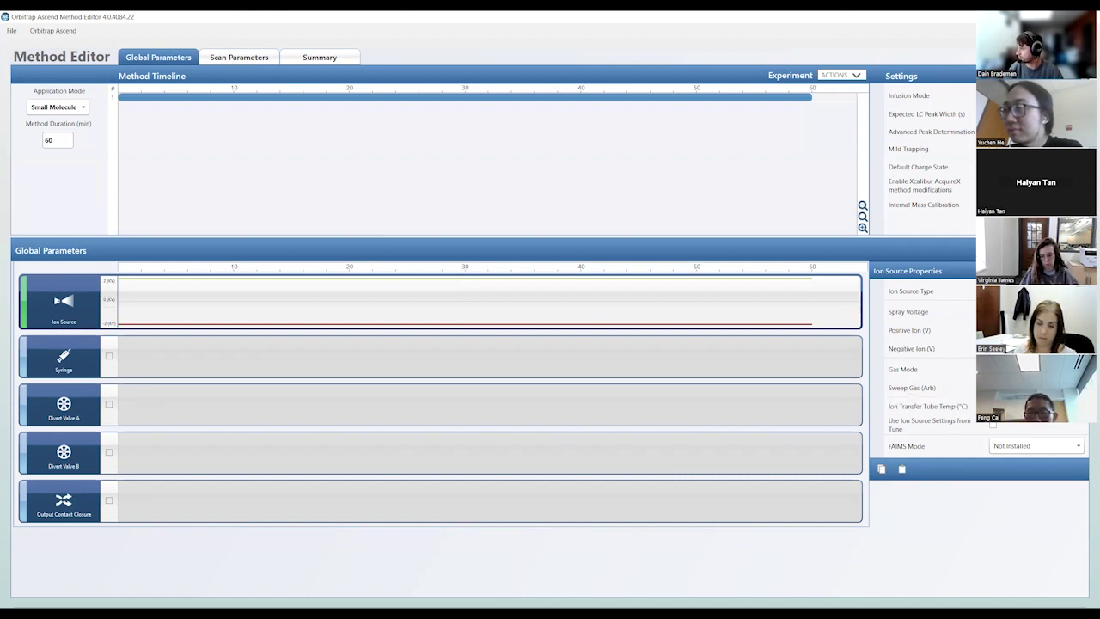
mouse_move(936, 402)
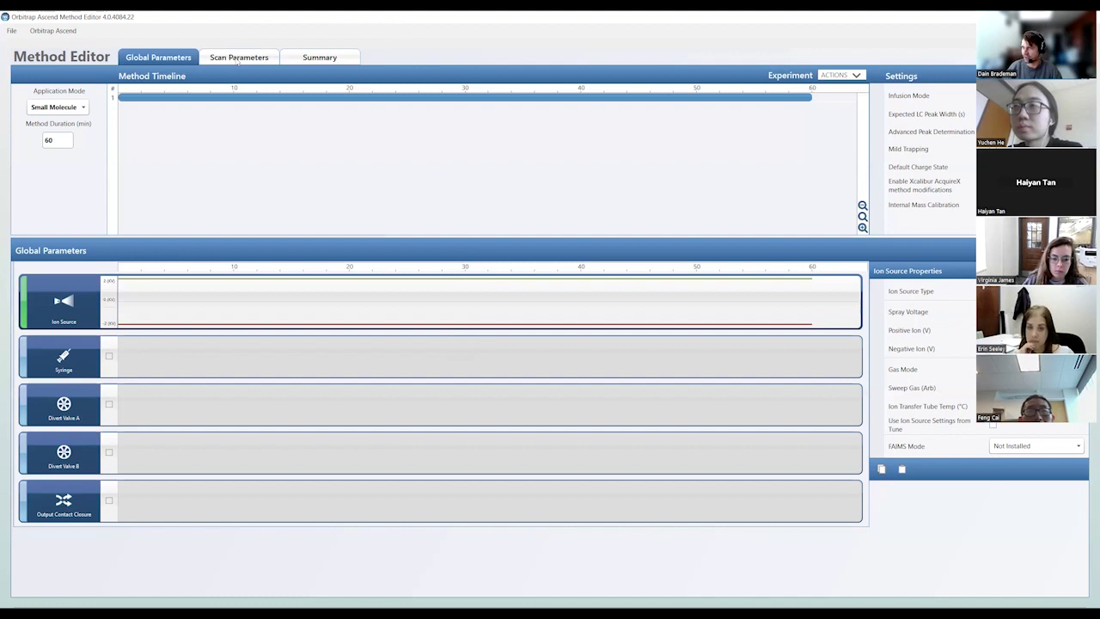
- Place an MS full scan in Experiment #1 and set its Orbitrap resolution to 240000
left_click(238, 59)
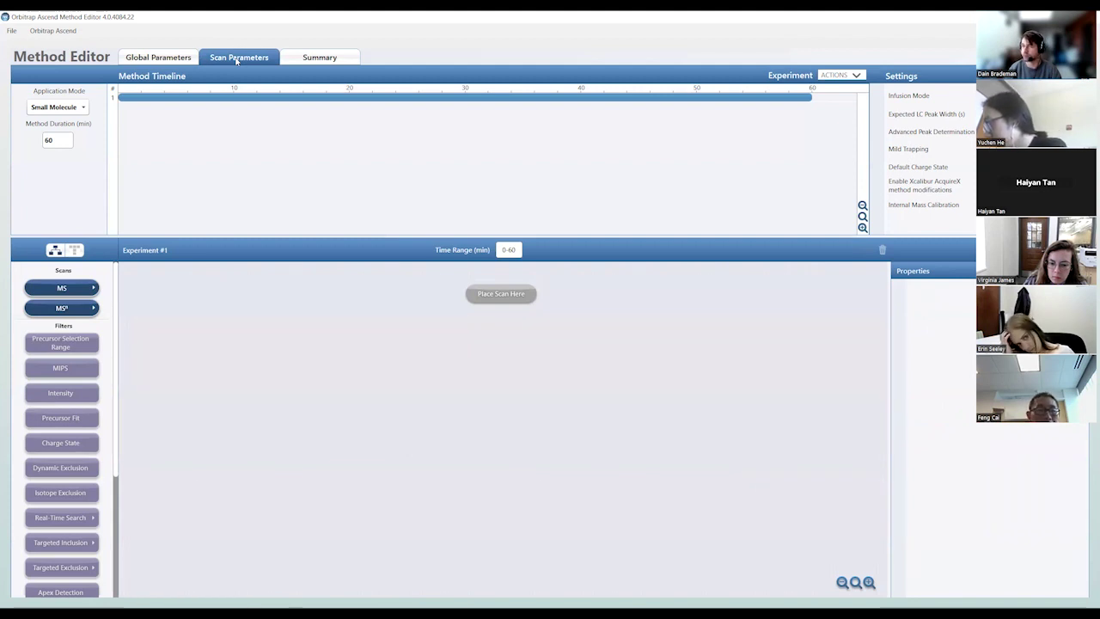
left_click(81, 288)
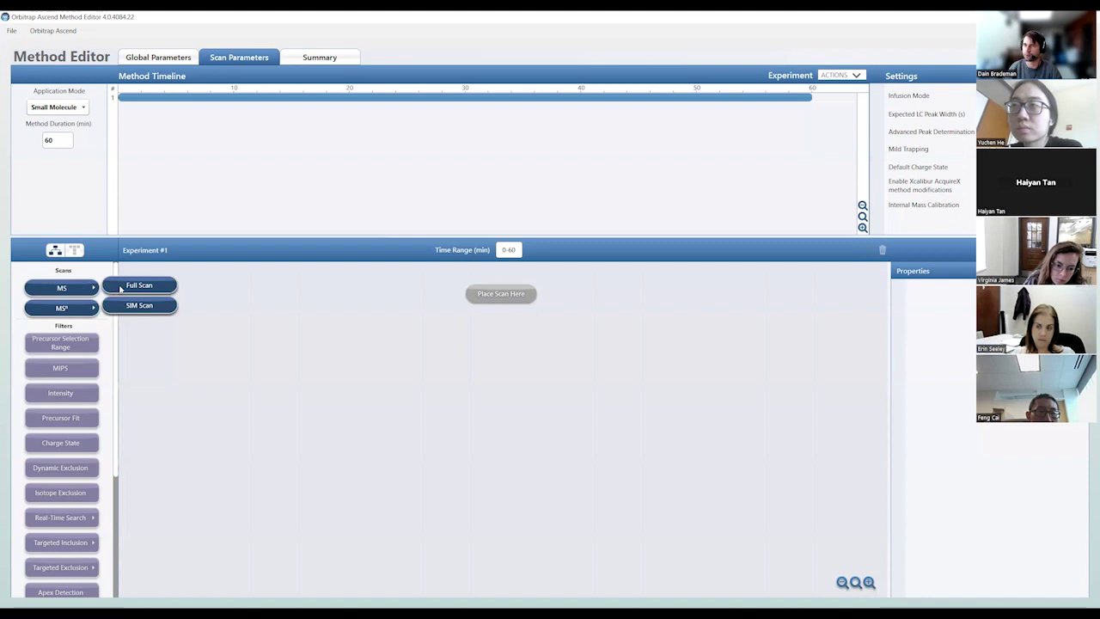
left_click_drag(121, 288, 495, 297)
mouse_move(85, 282)
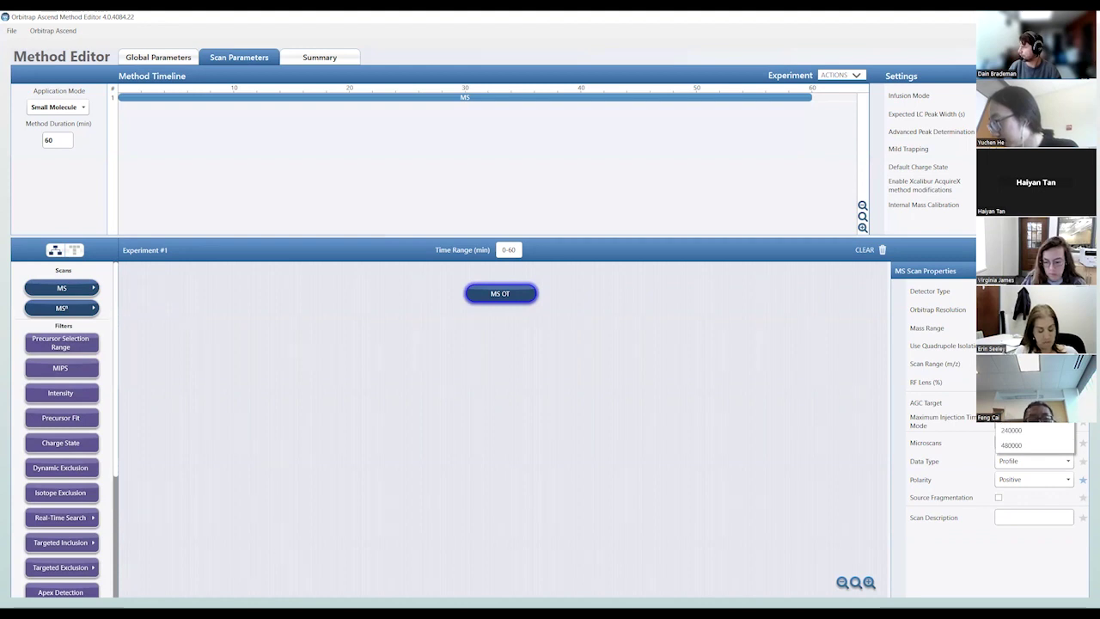
left_click(1019, 432)
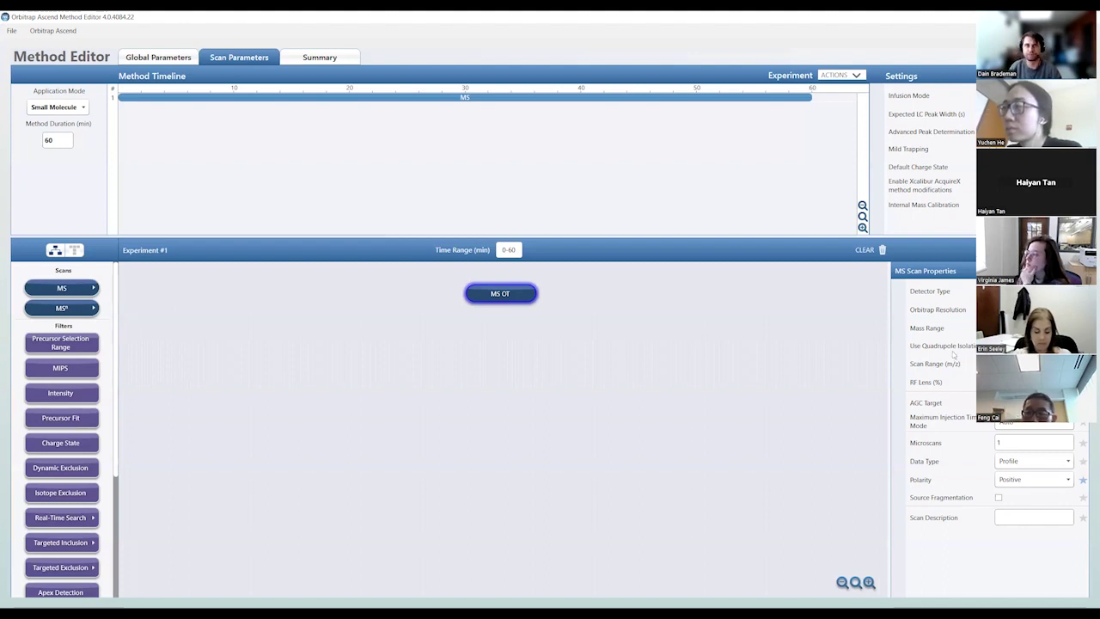
- Set the AGC target of the MS full scan to Custom
mouse_move(946, 349)
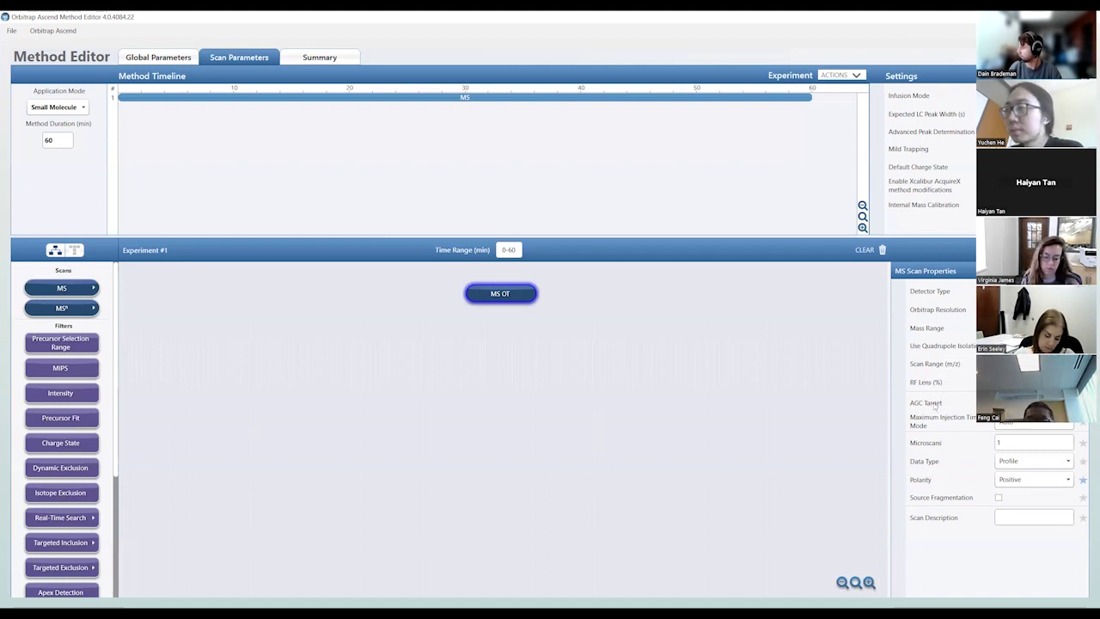
left_click(1031, 421)
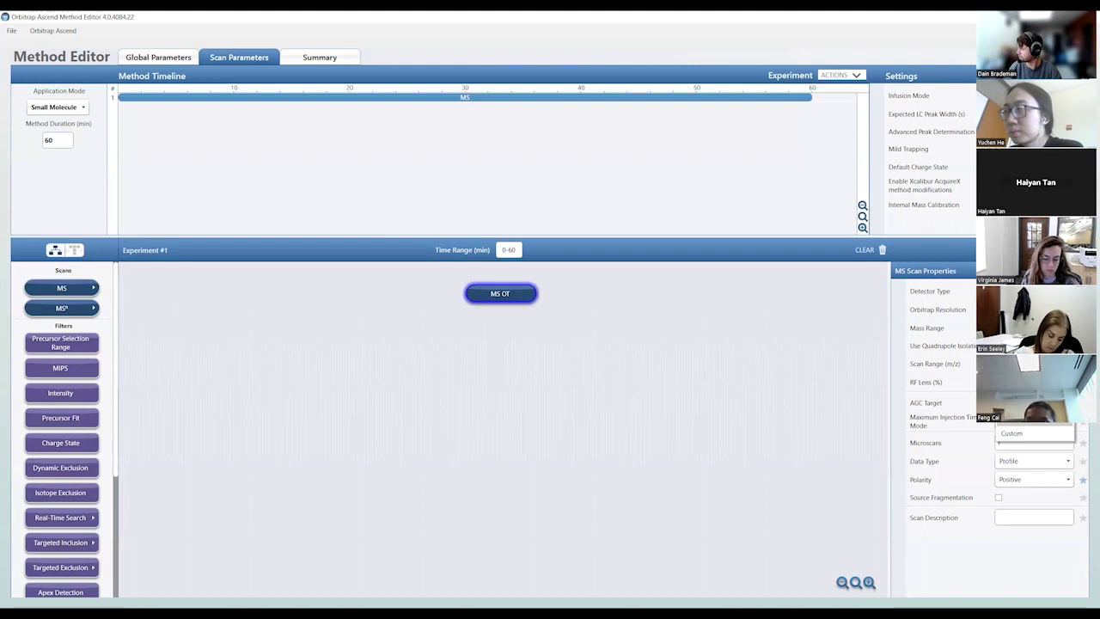
left_click(1011, 433)
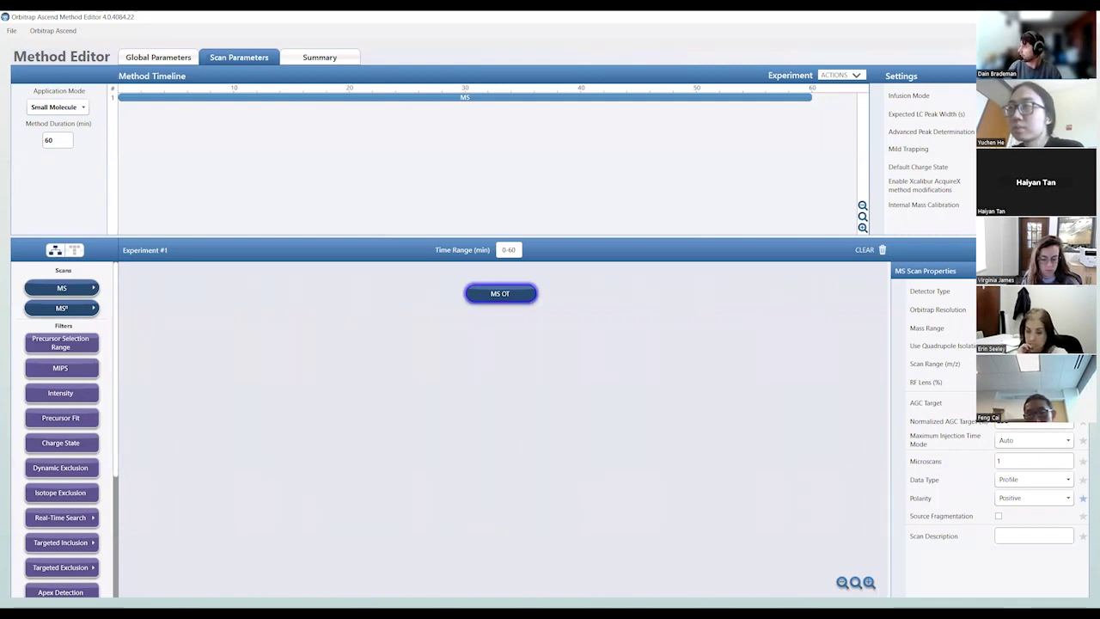
- Set the full scan's maximum injection time mode to Custom with a maximum injection time of 50 ms
mouse_move(954, 442)
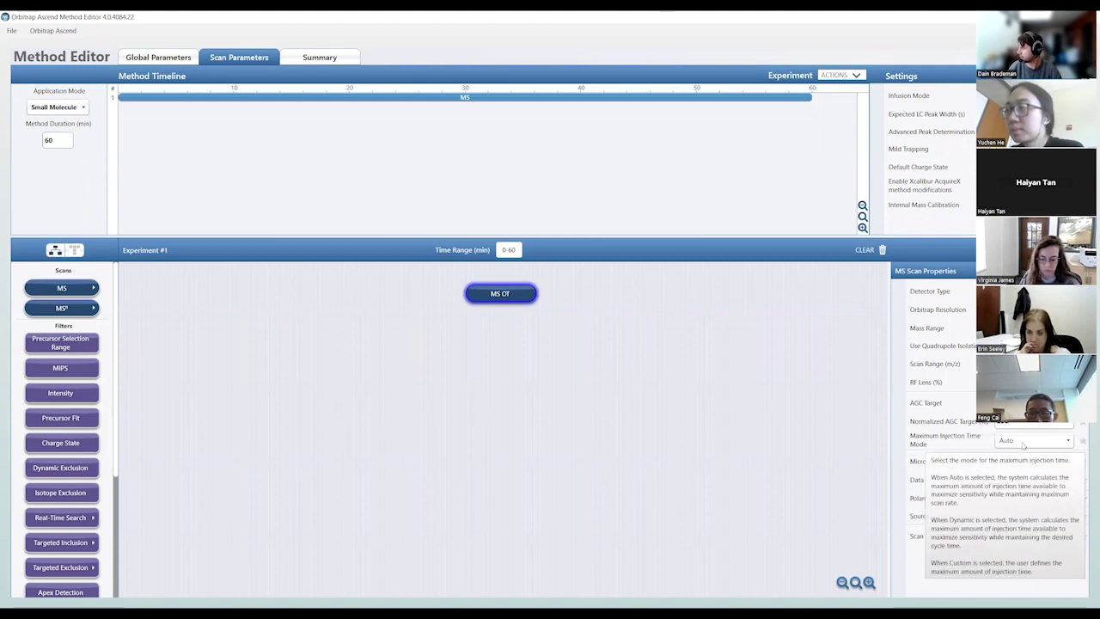
left_click(1024, 441)
left_click(1011, 471)
double_click(1005, 459)
type("50")
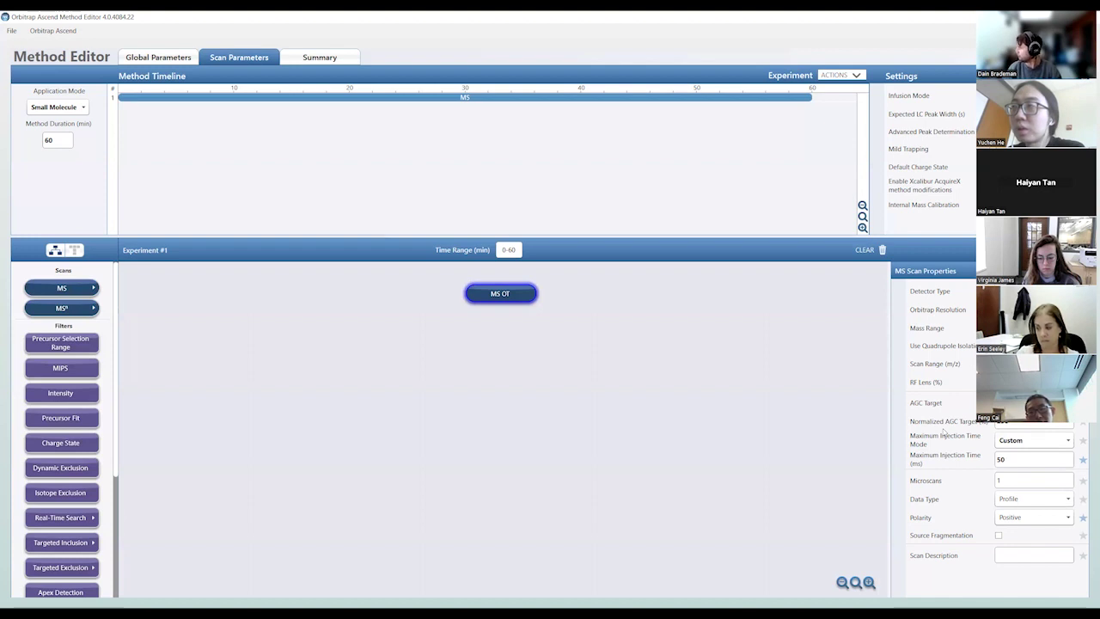
- Review the full scan's remaining properties and check the available data type options without changing the selection
mouse_move(943, 456)
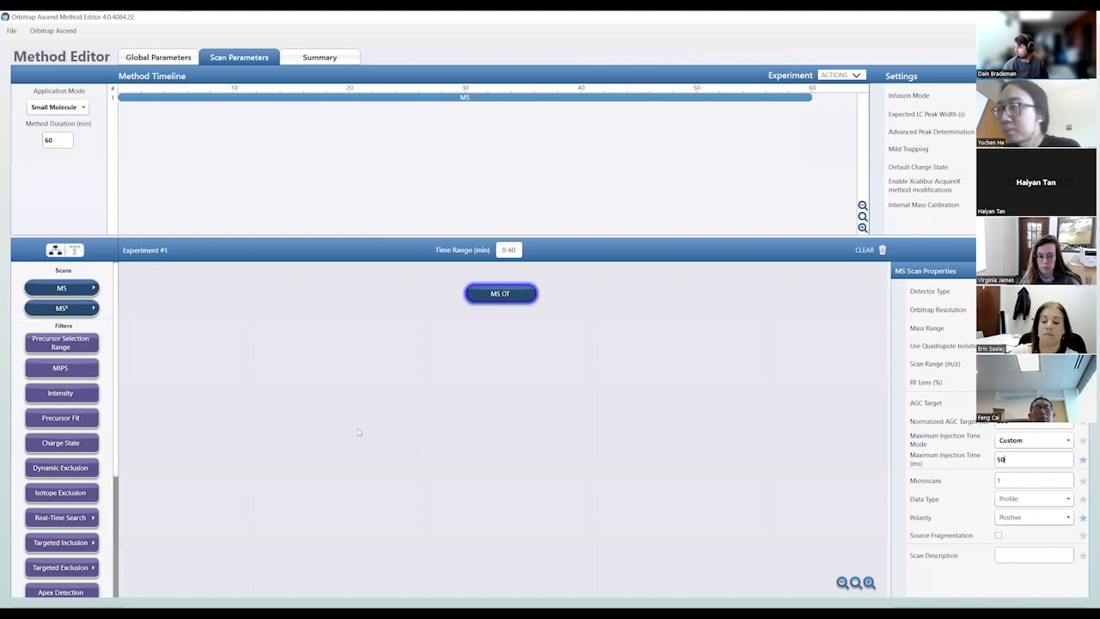
mouse_move(919, 497)
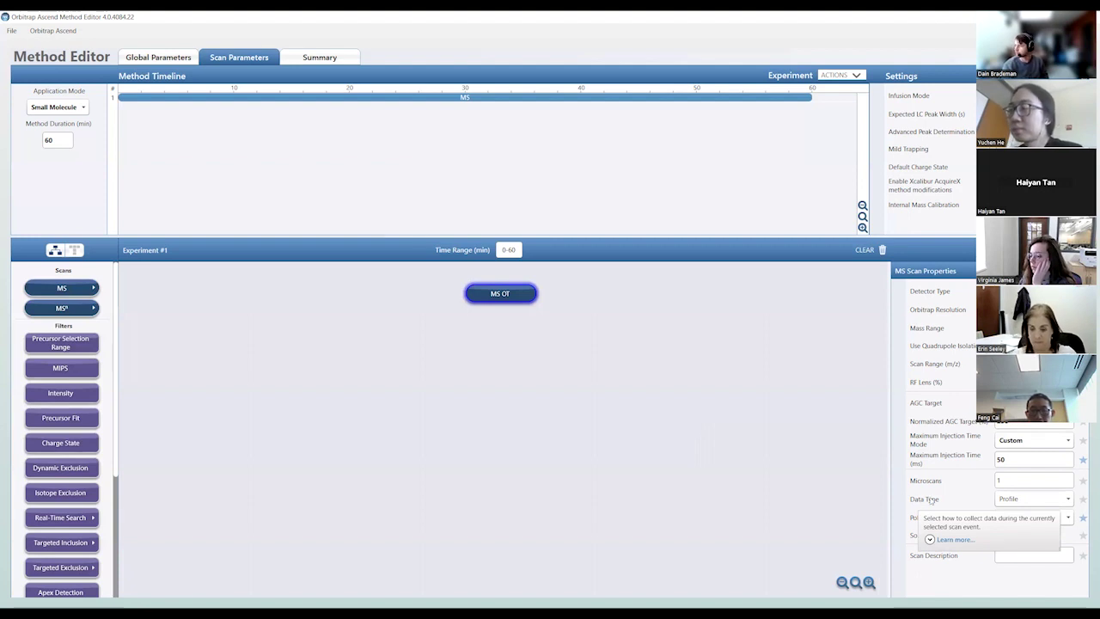
left_click(1005, 499)
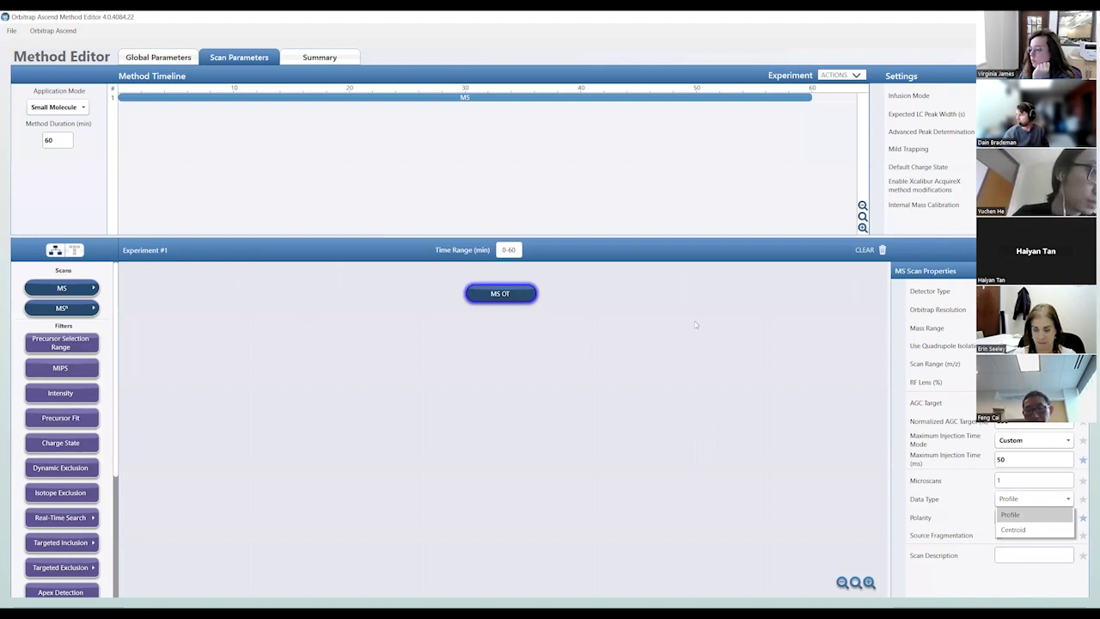
left_click(934, 500)
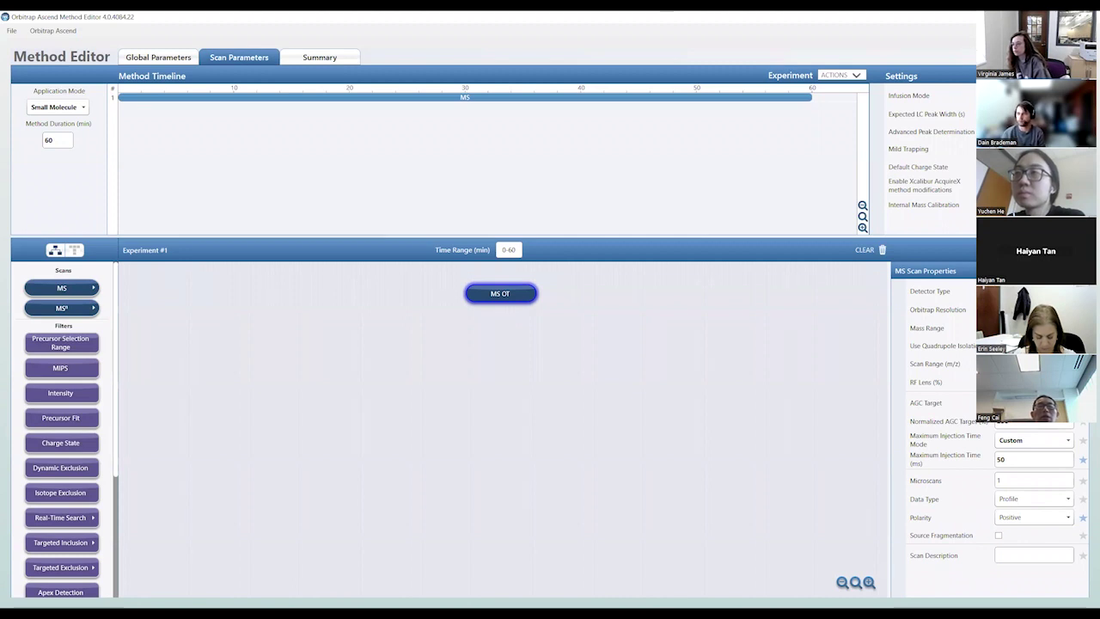
- Check the available MSⁿ scan types and read the help for the MS full scan's Mass Range property
left_click(73, 311)
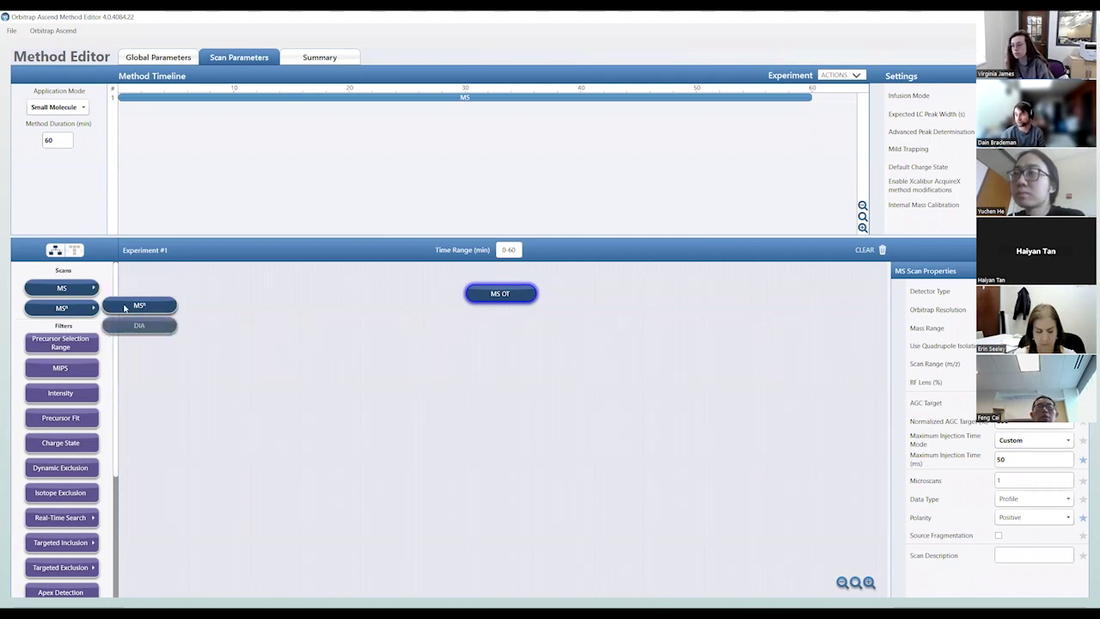
left_click(88, 309)
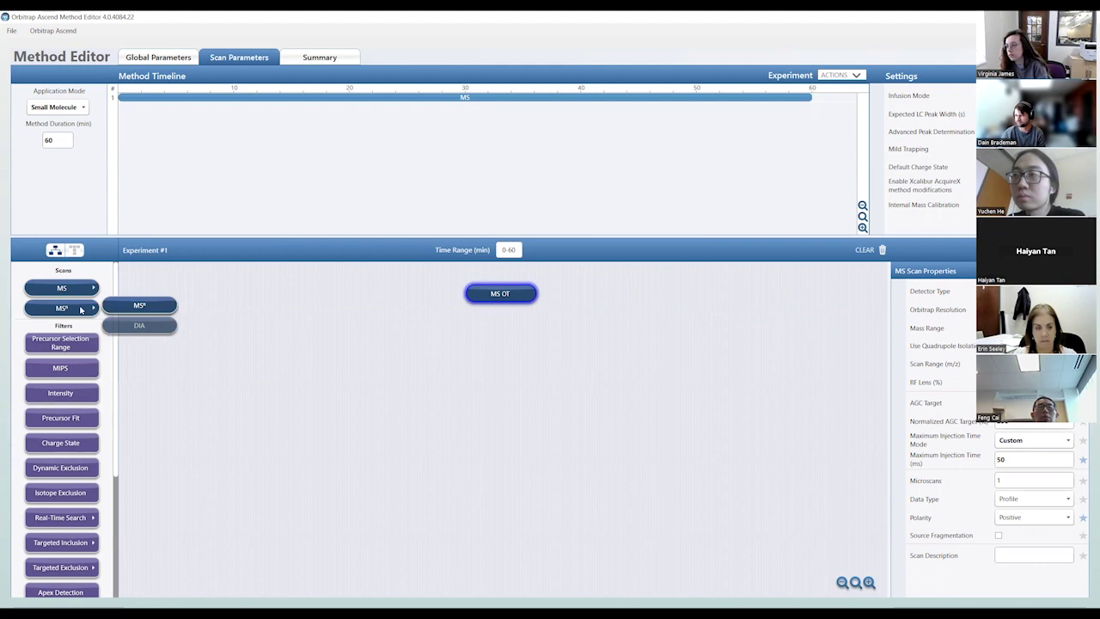
left_click(72, 306)
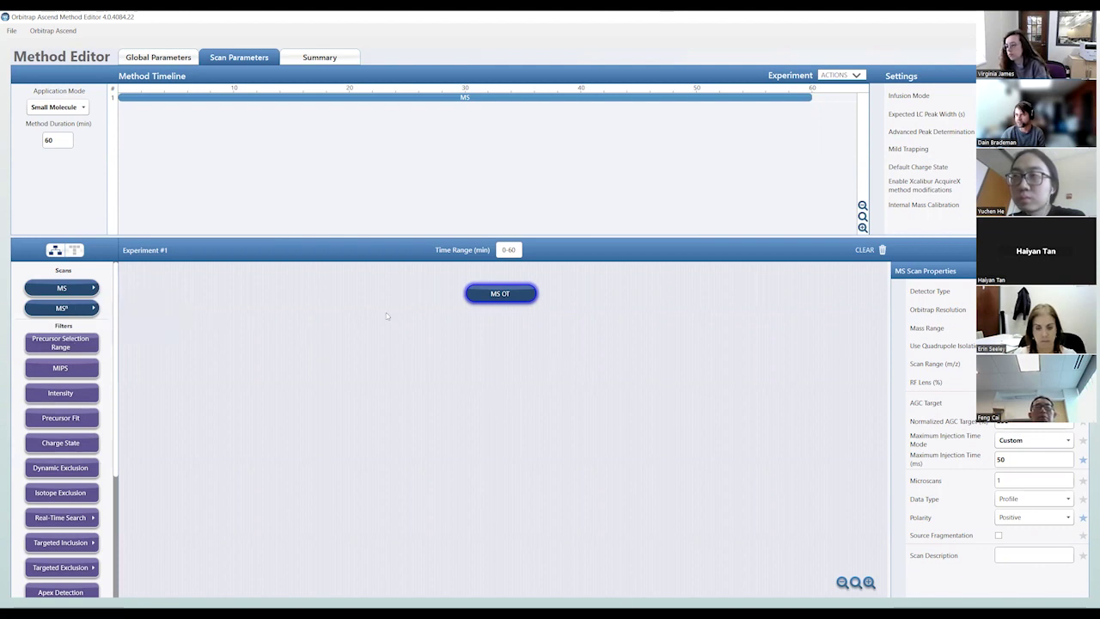
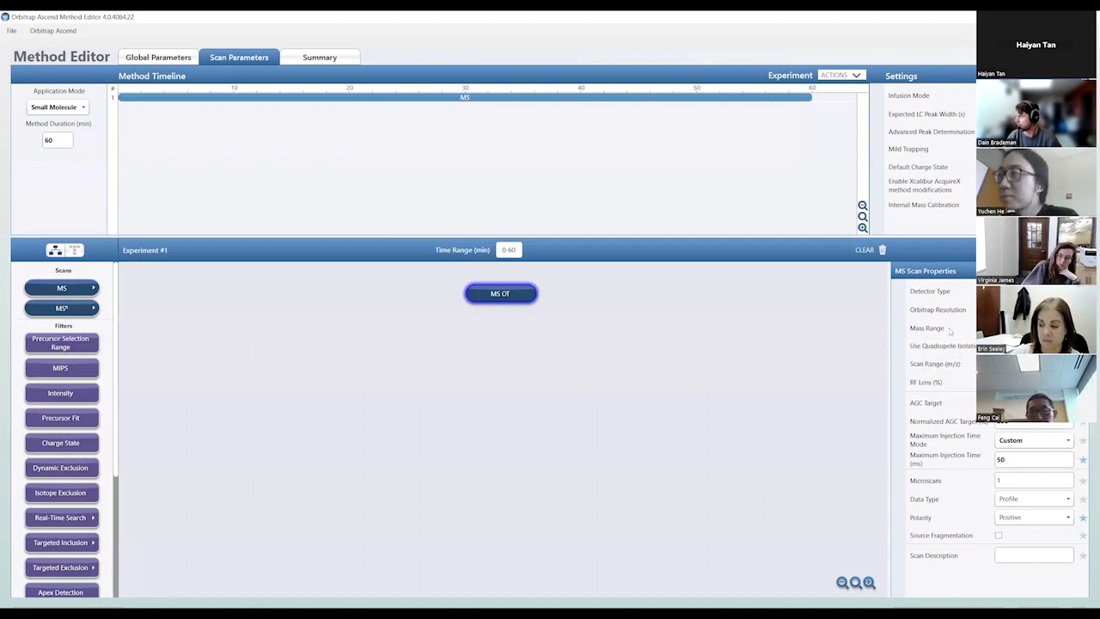
mouse_move(927, 330)
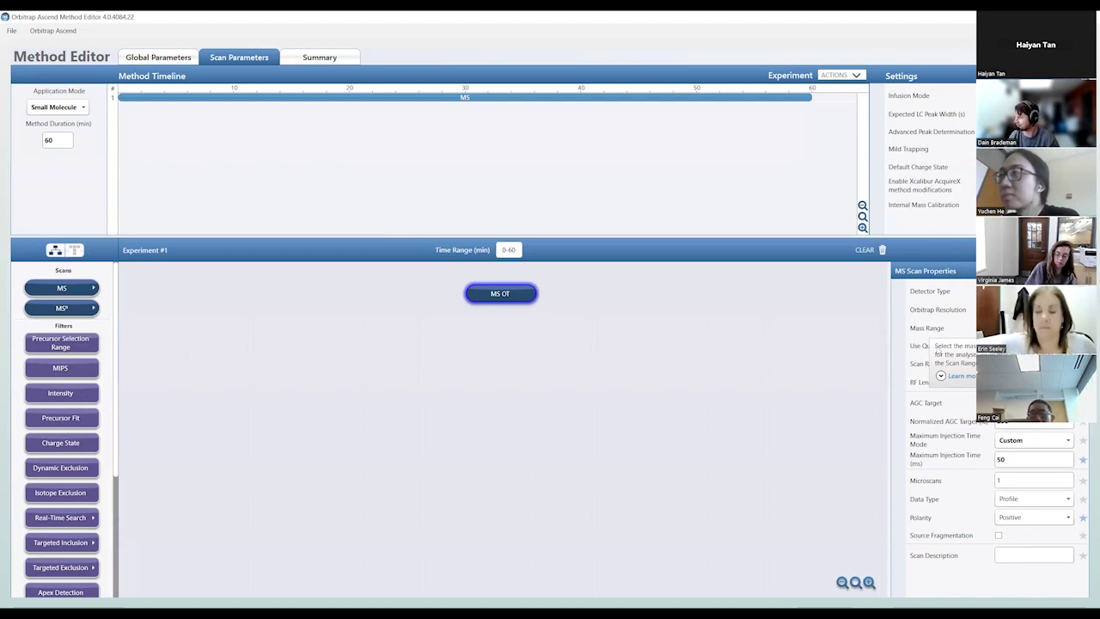
left_click(941, 375)
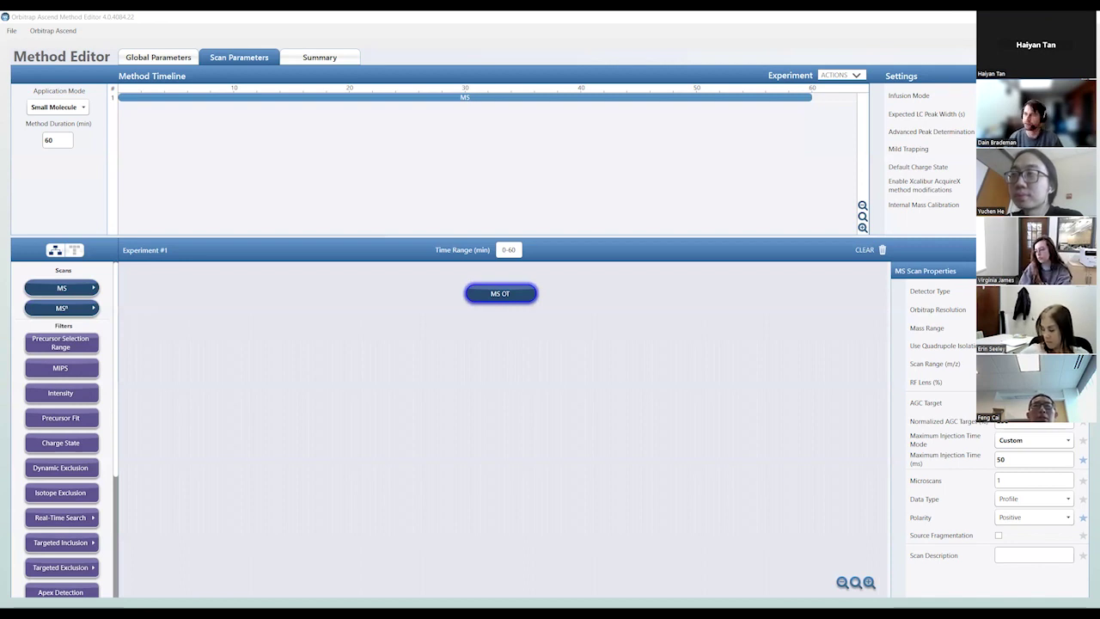
- Add a Precursor Selection Range filter beneath the MS full scan and compare its properties with the scan's properties
left_click_drag(74, 349, 512, 321)
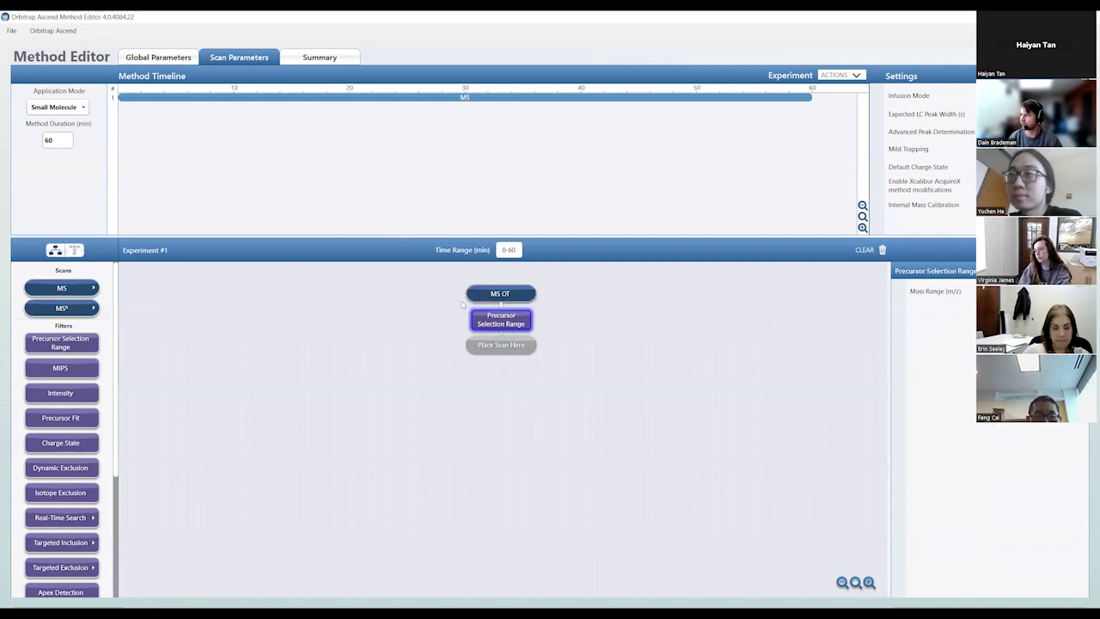
left_click(499, 294)
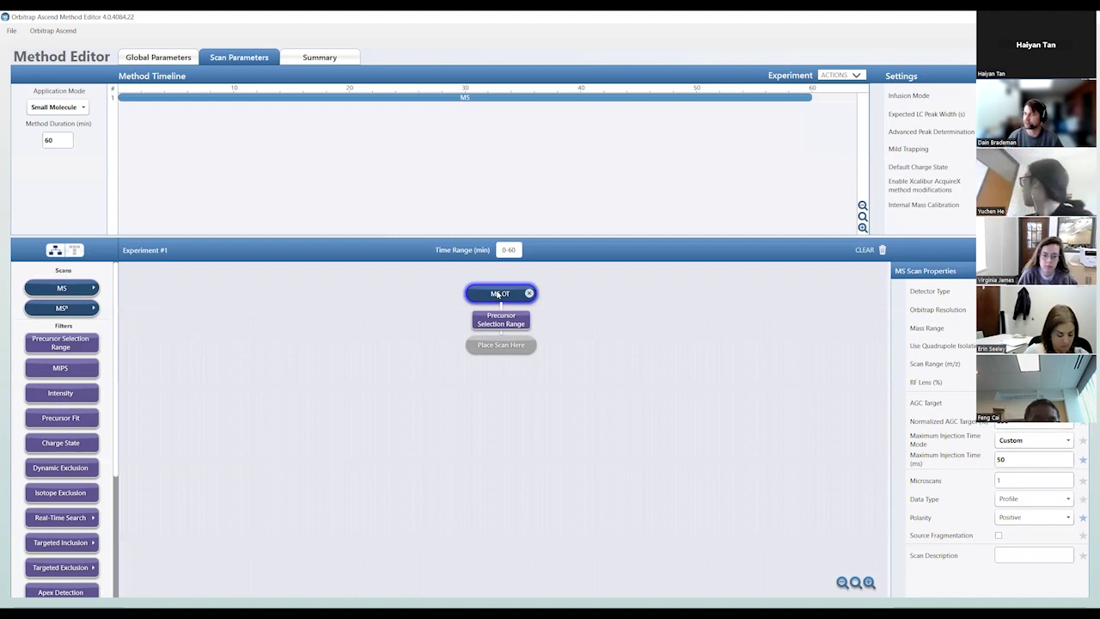
left_click(498, 323)
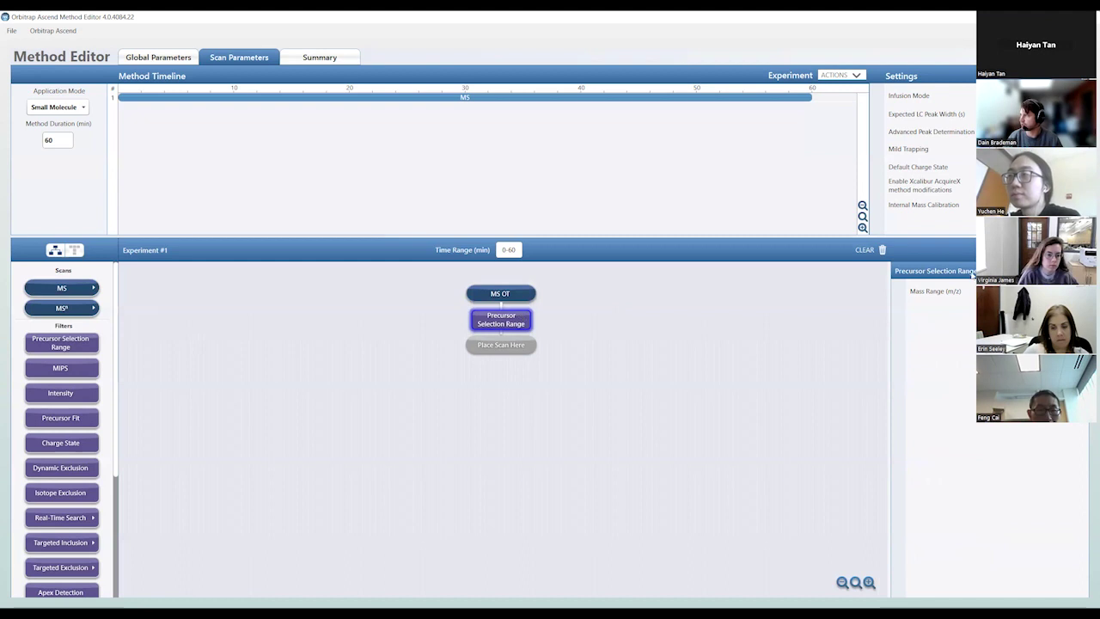
left_click(487, 297)
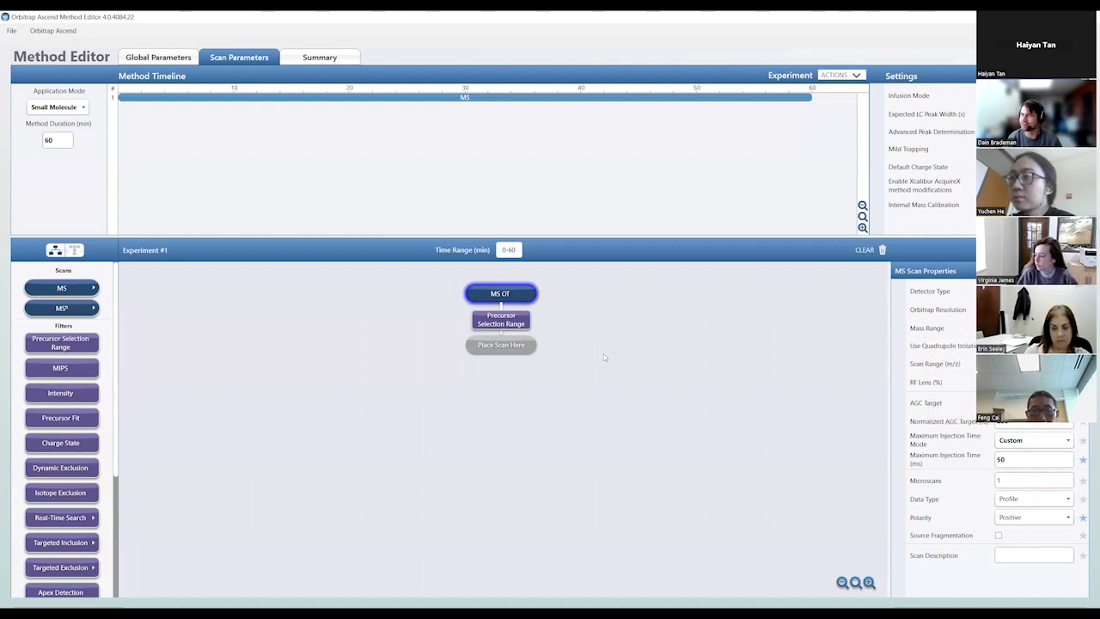
mouse_move(507, 330)
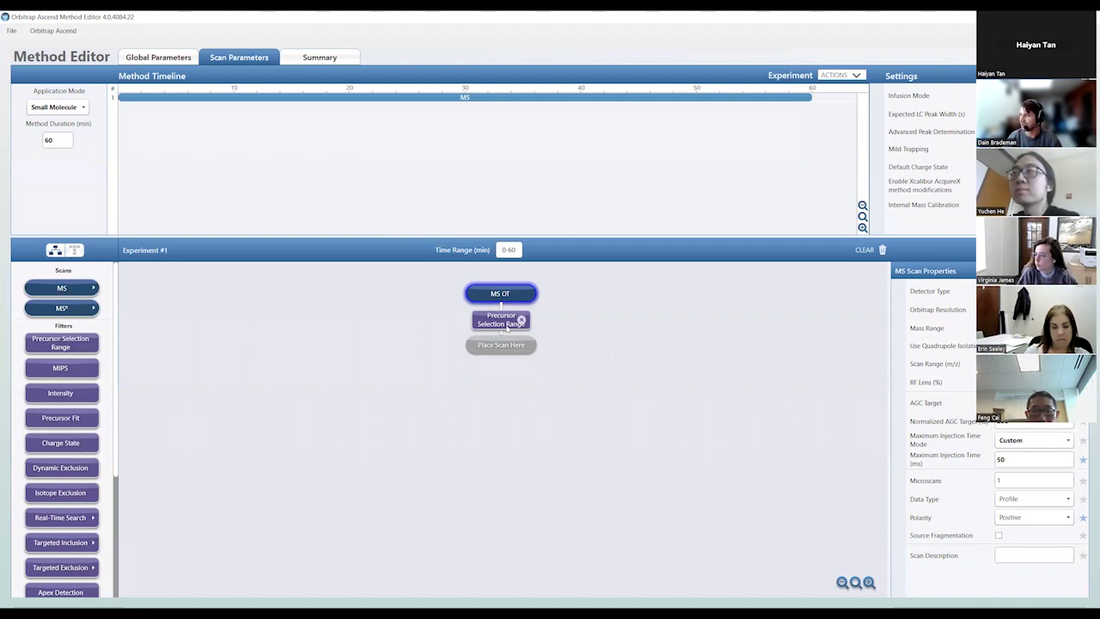
left_click(506, 327)
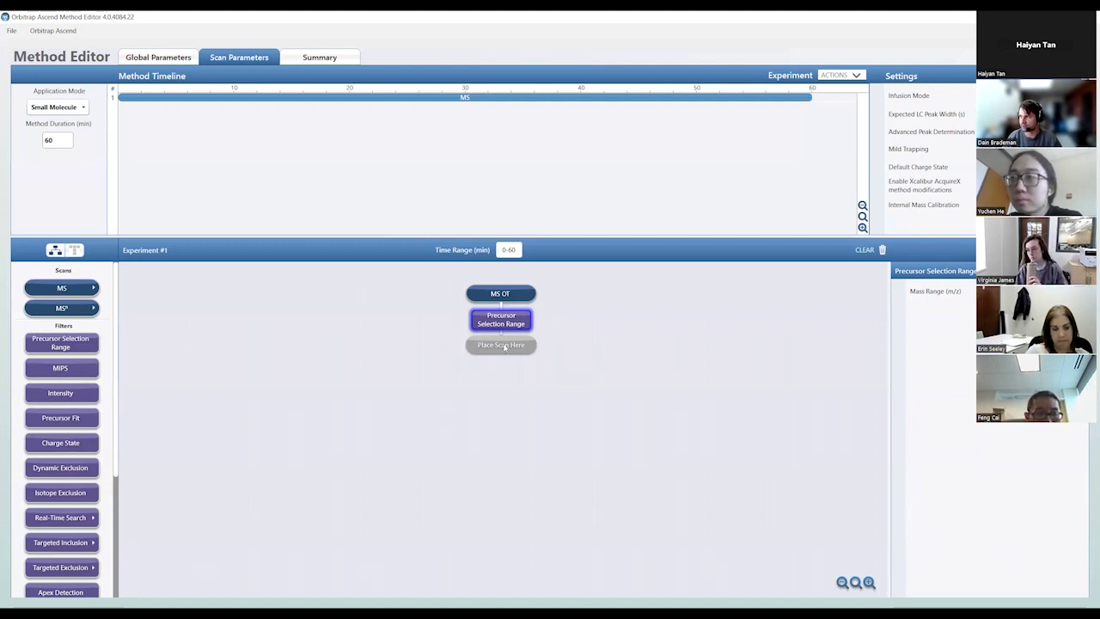
- Add a MIPS filter below the Precursor Selection Range filter and place an MSⁿ scan beneath it
left_click_drag(61, 370, 494, 344)
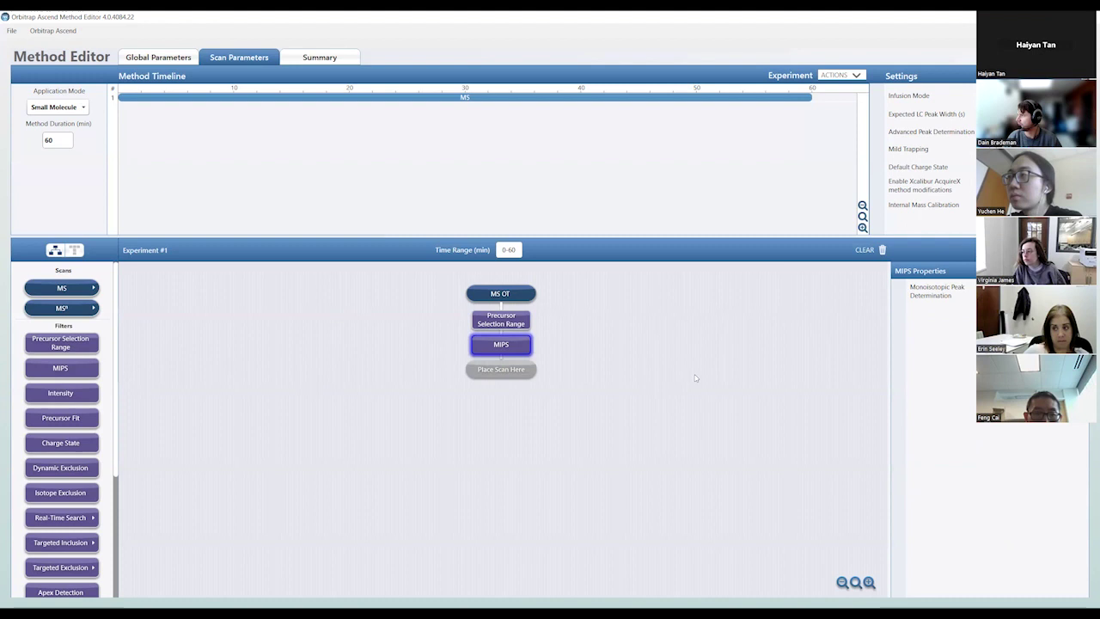
mouse_move(920, 288)
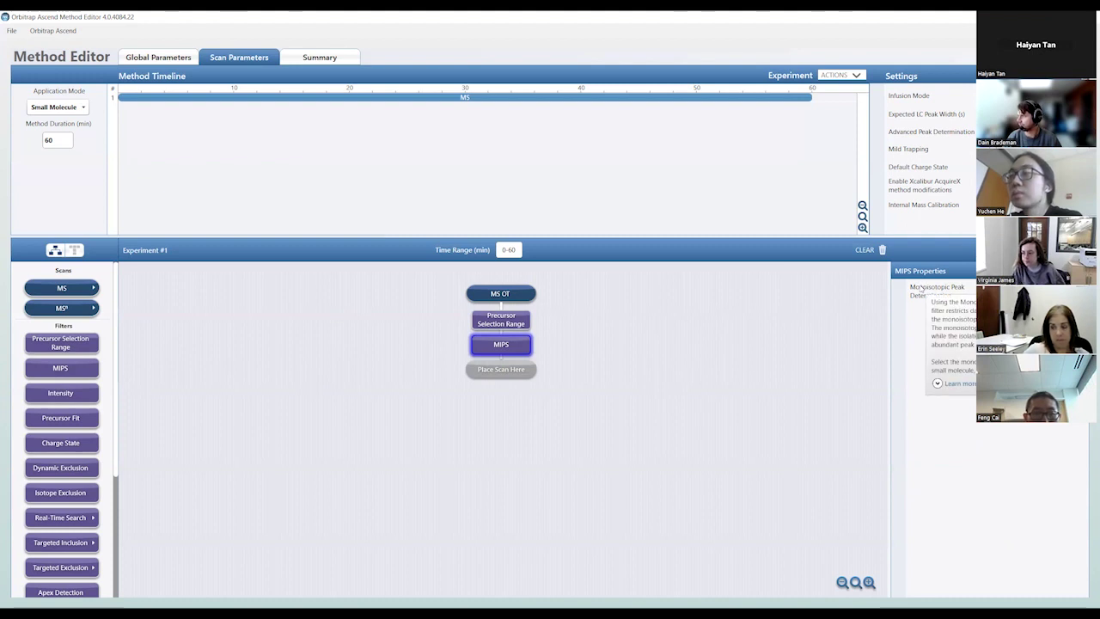
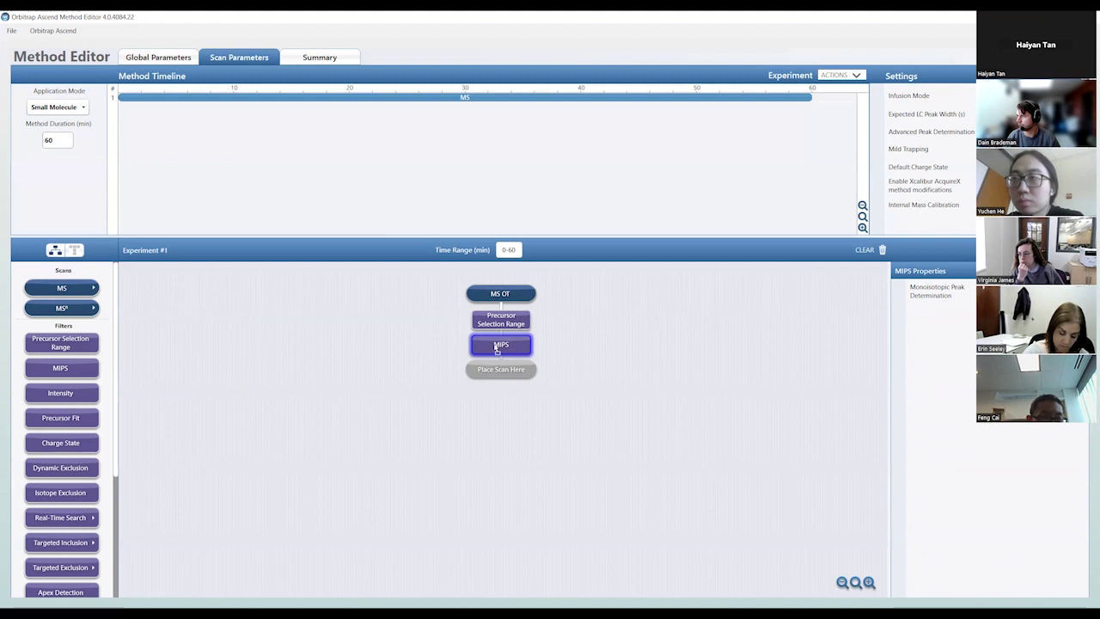
left_click(61, 307)
left_click_drag(142, 305, 504, 375)
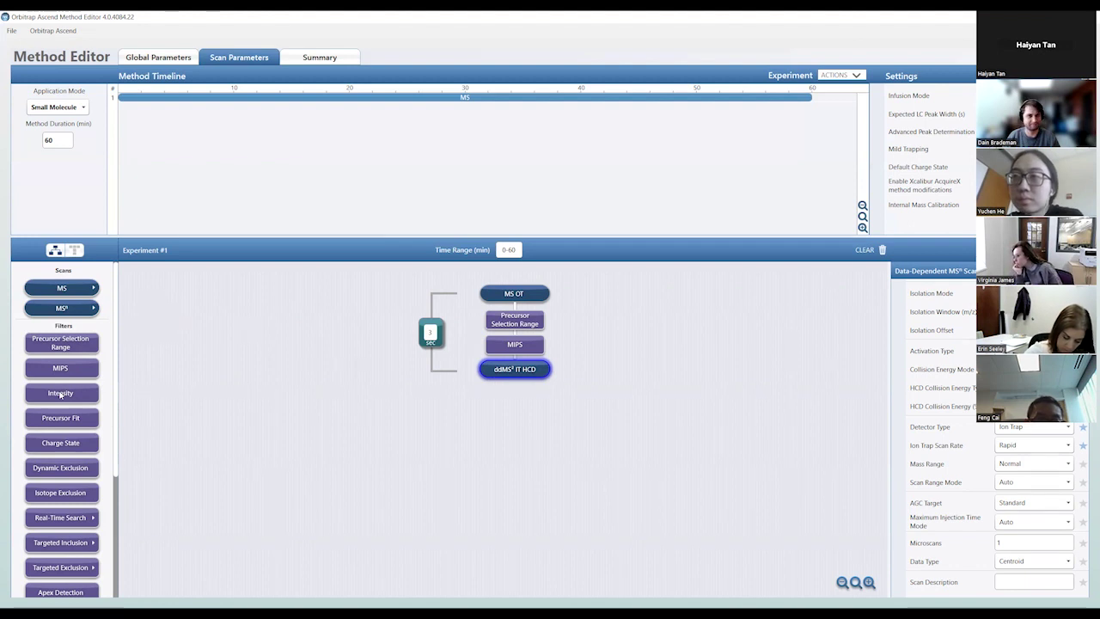
- Insert an Intensity filter and a Dynamic Exclusion filter between the MIPS filter and the ddMS² scan
left_click_drag(60, 395, 512, 369)
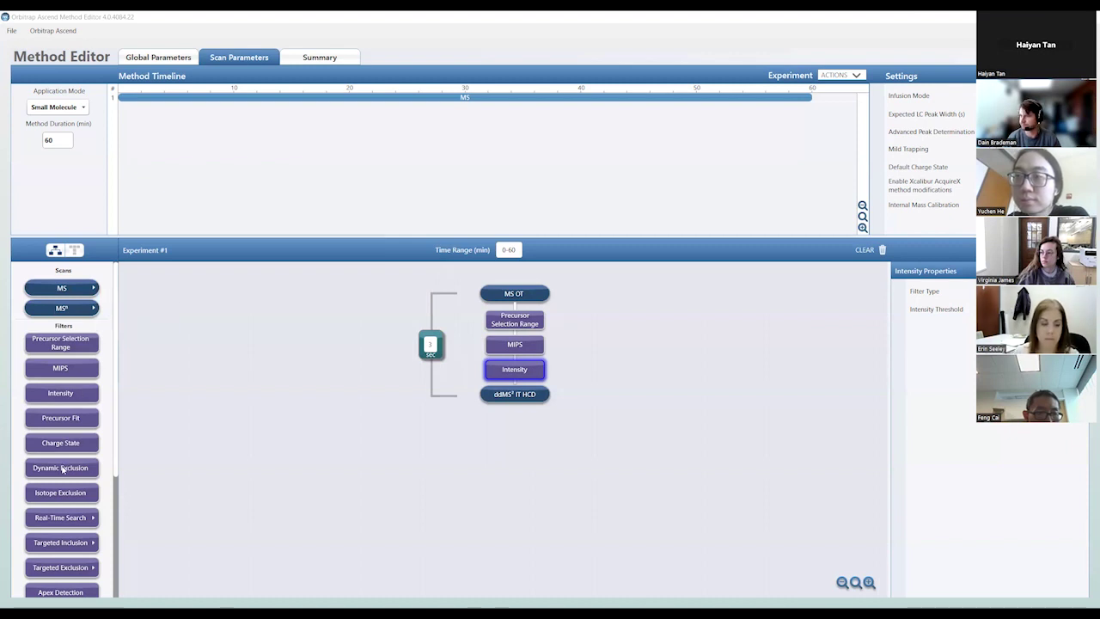
left_click_drag(65, 469, 516, 394)
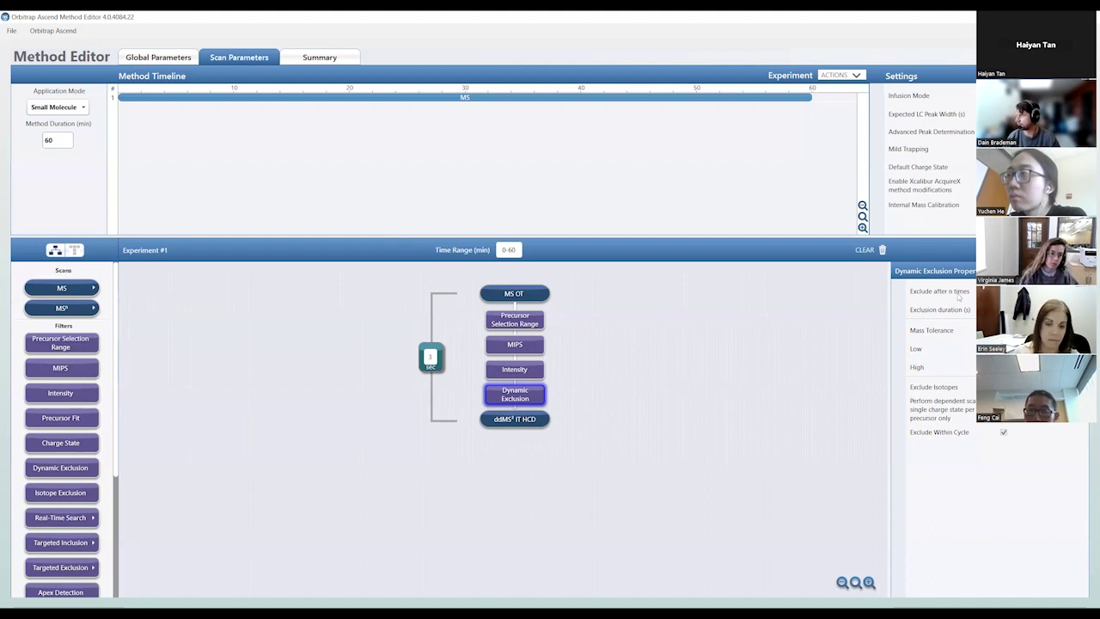
mouse_move(932, 310)
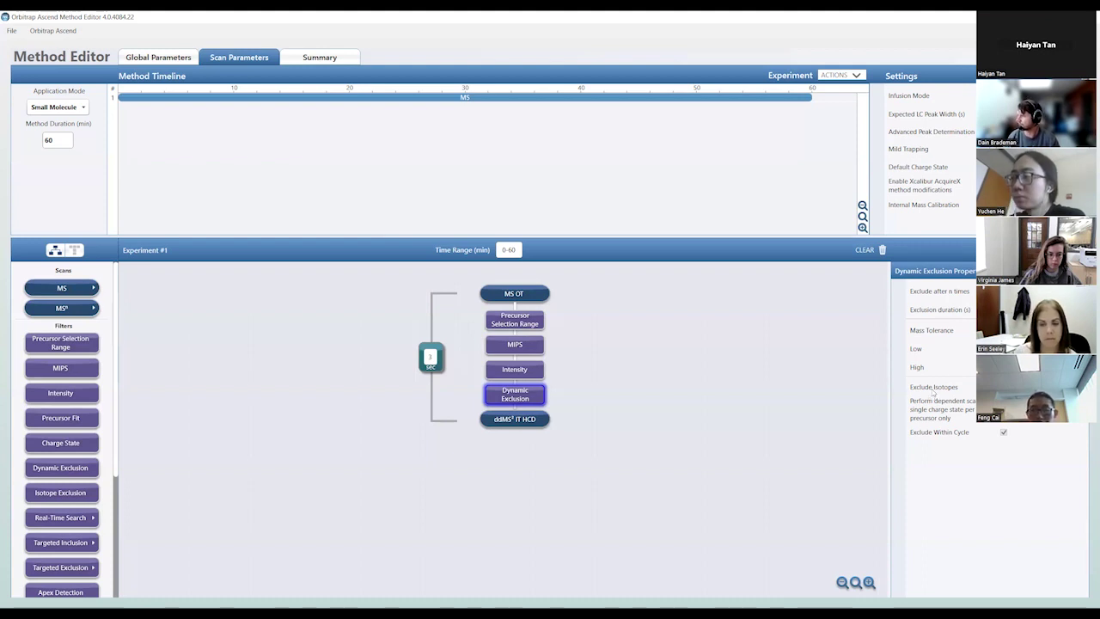
mouse_move(933, 393)
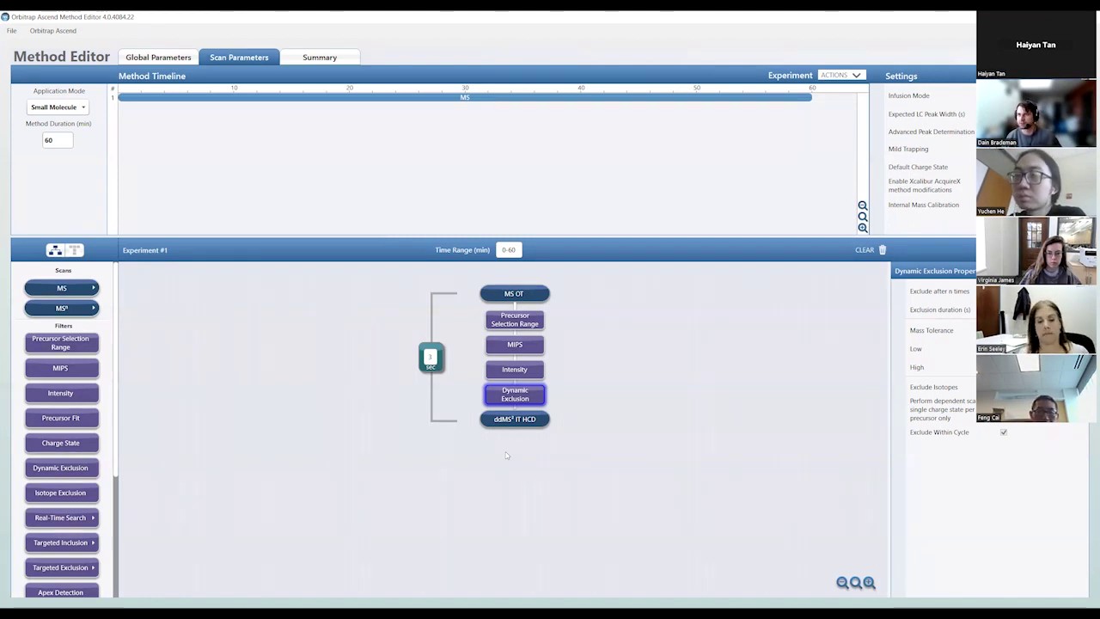
- Show the ddMS² scan's properties in an enlarged experiment area and review its isolation, activation and detector settings
mouse_move(496, 421)
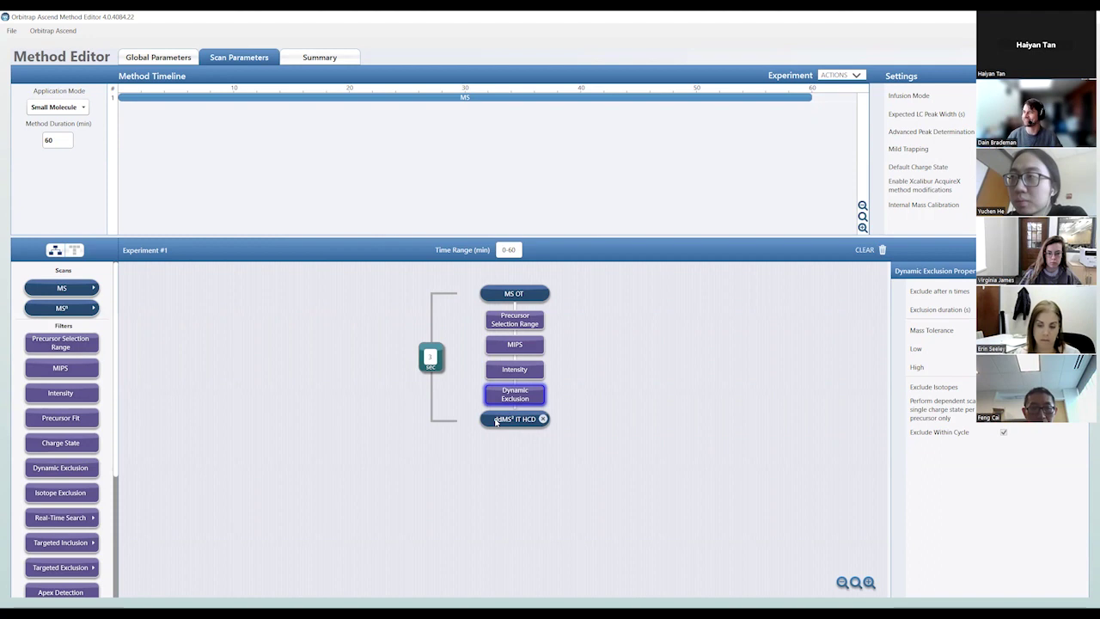
left_click(496, 421)
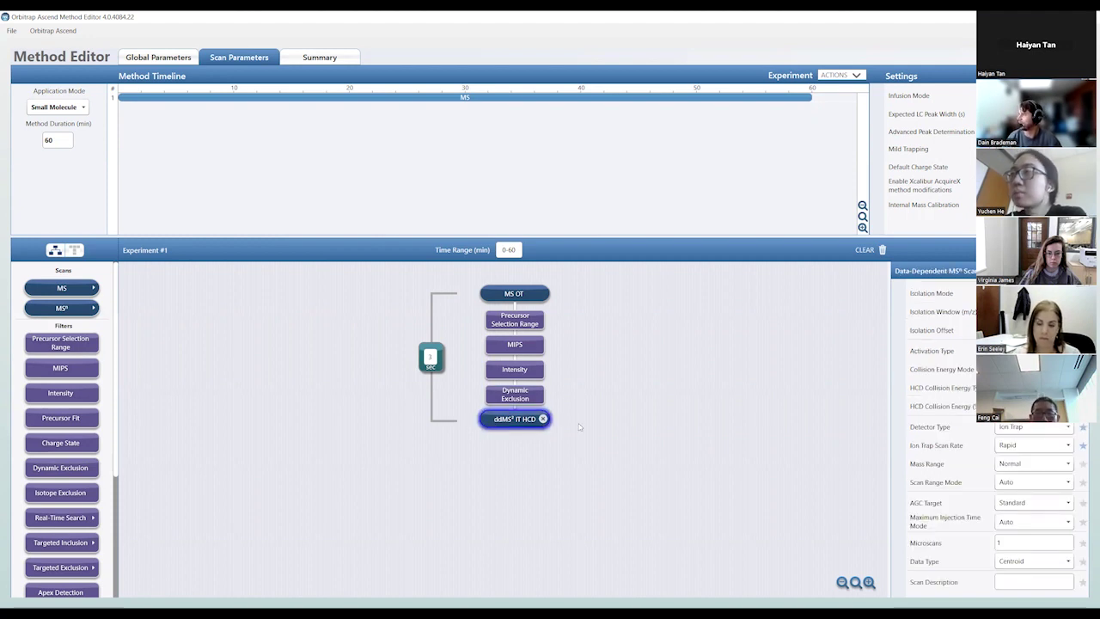
left_click_drag(936, 235, 920, 154)
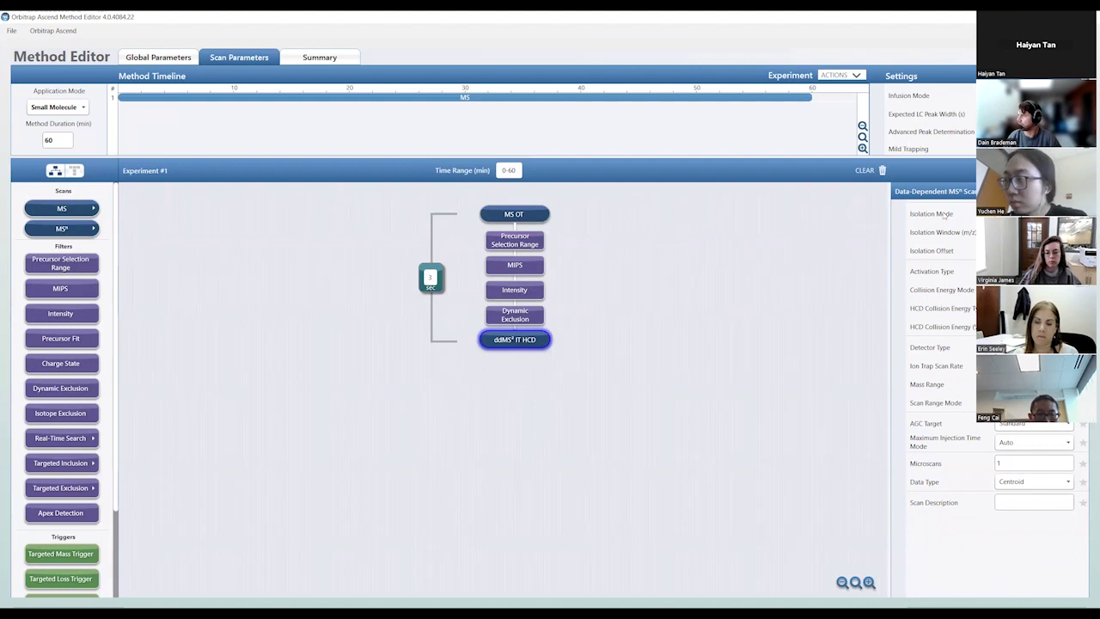
mouse_move(938, 216)
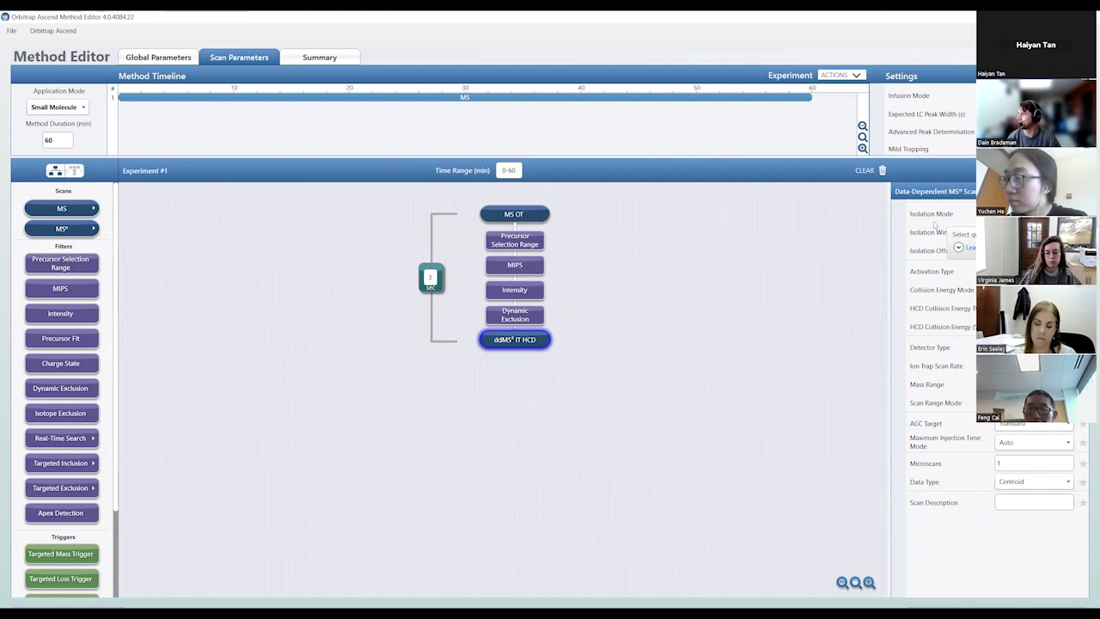
mouse_move(924, 238)
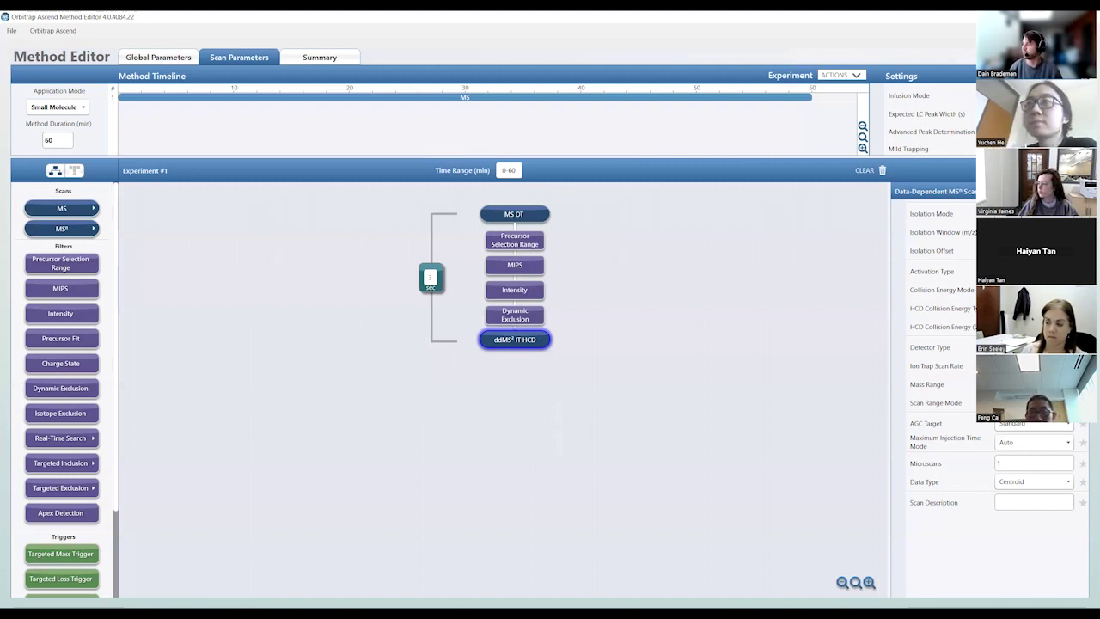
mouse_move(949, 251)
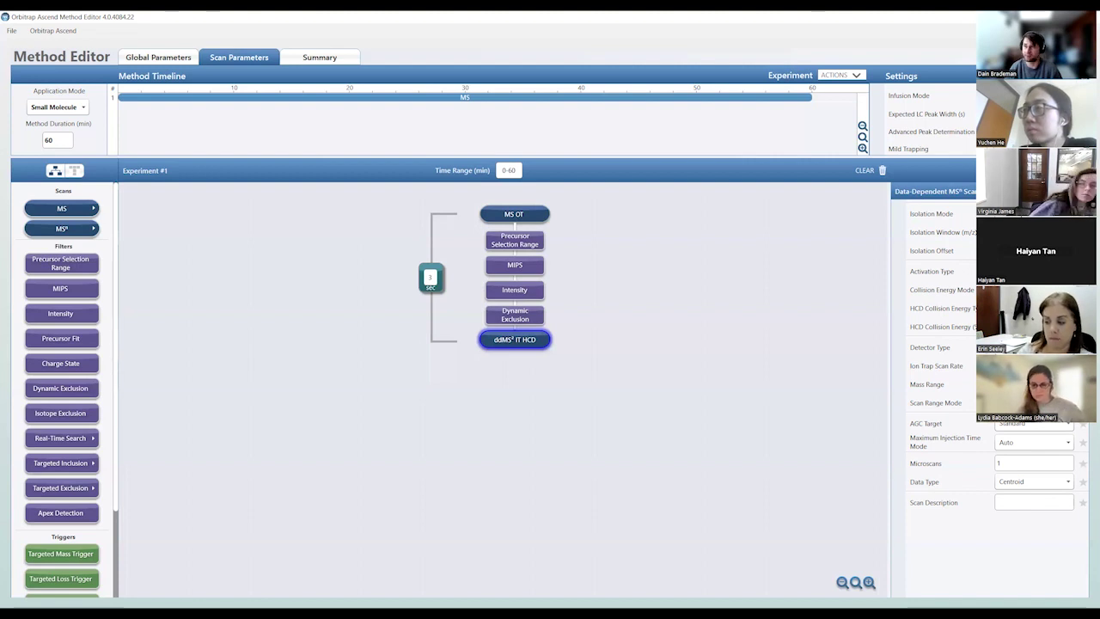
mouse_move(946, 353)
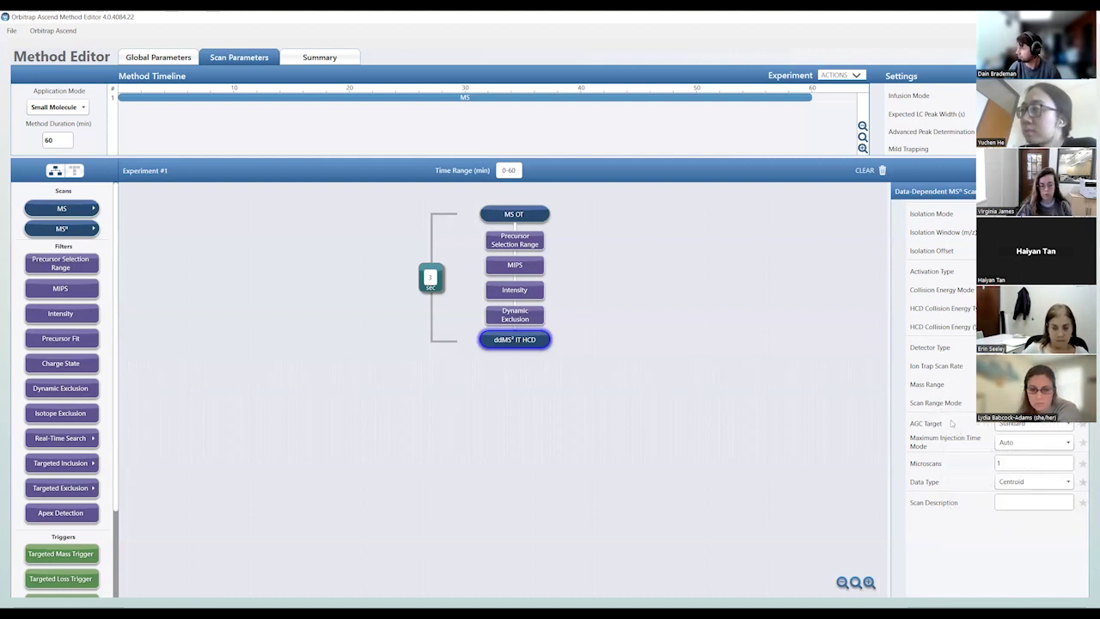
- Set the ddMS² scan's AGC target to Custom with a normalized AGC target of 300%
left_click(1003, 425)
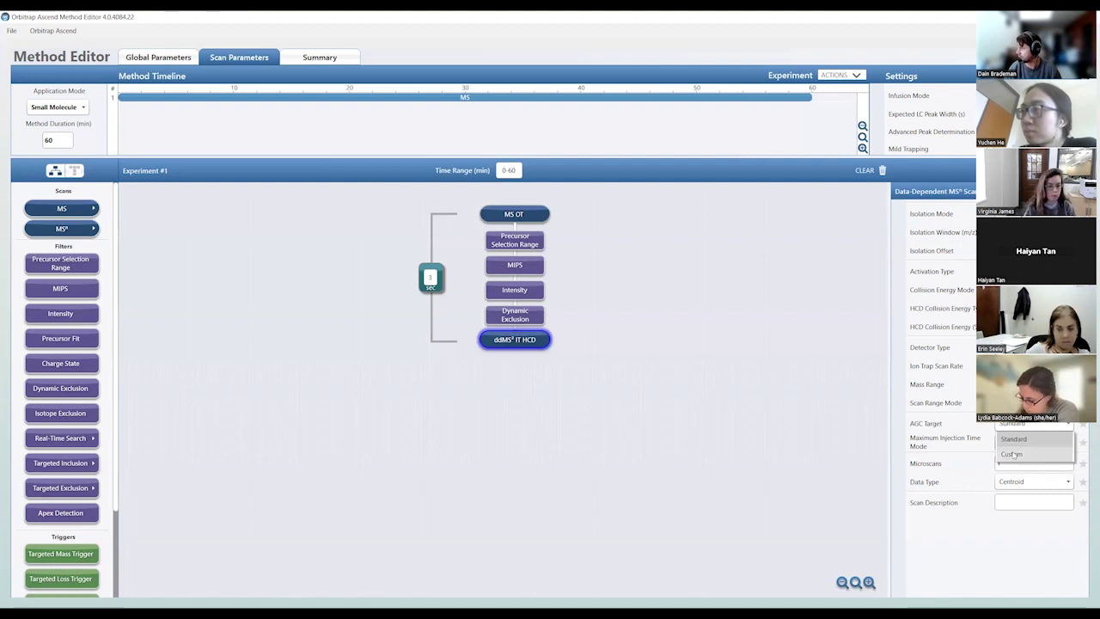
left_click(1012, 454)
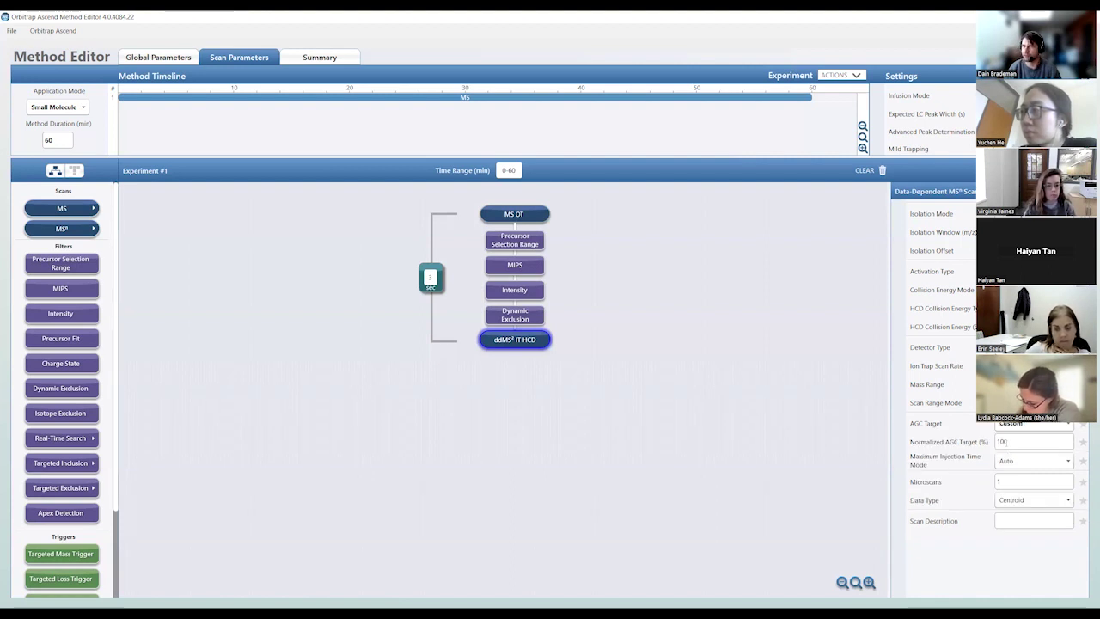
double_click(1000, 441)
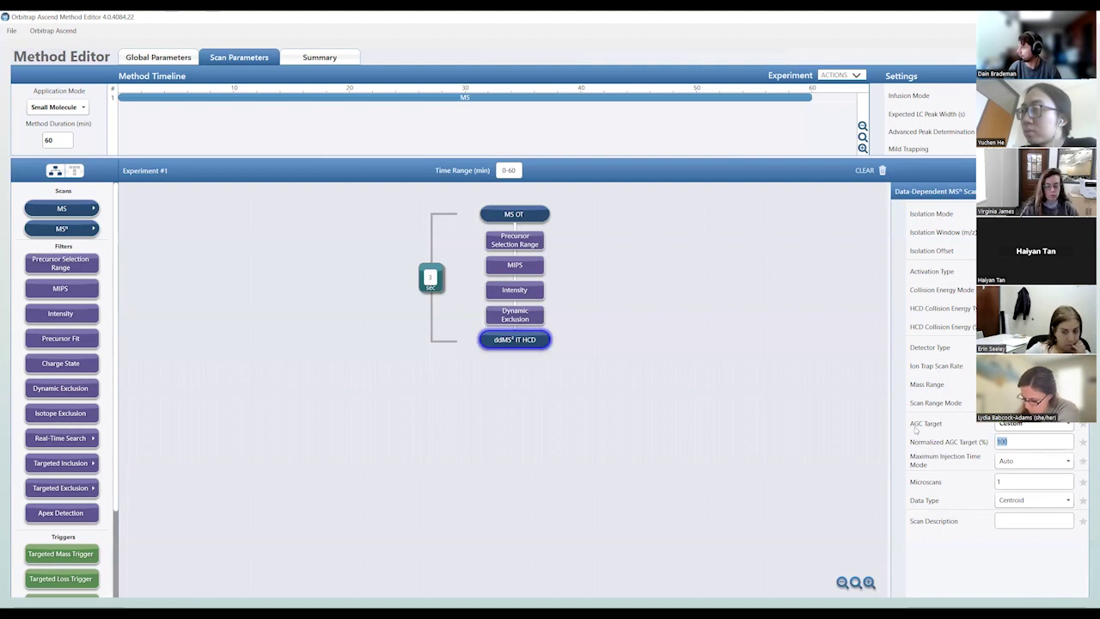
type("300")
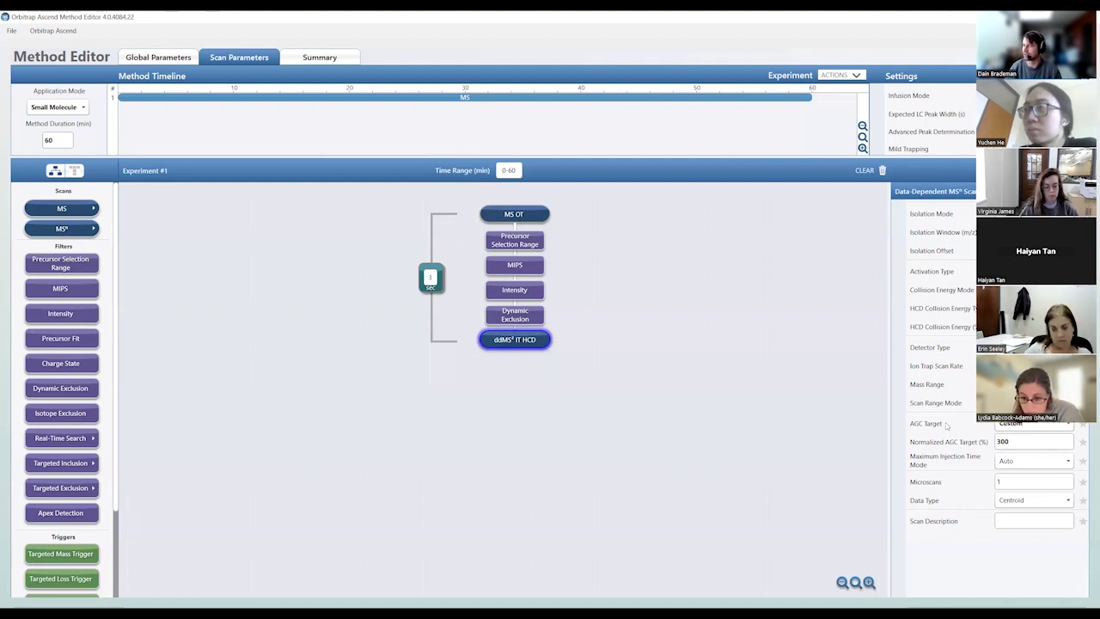
- Set the ddMS² scan's maximum injection time mode to Custom with a maximum injection time of 17 ms
left_click(1012, 468)
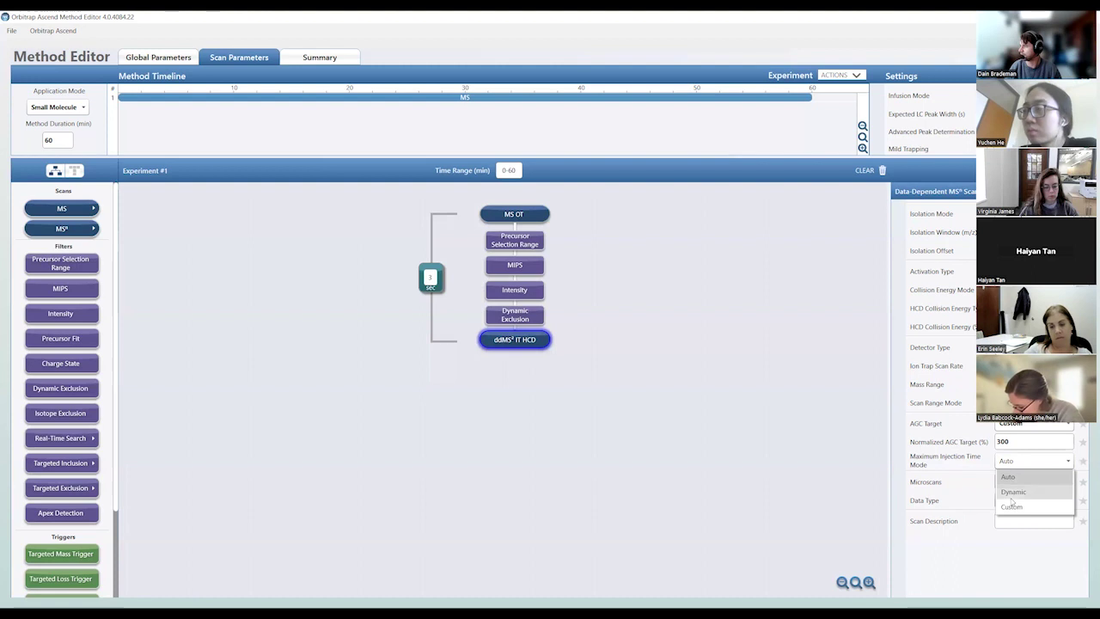
left_click(1012, 507)
left_click(1029, 479)
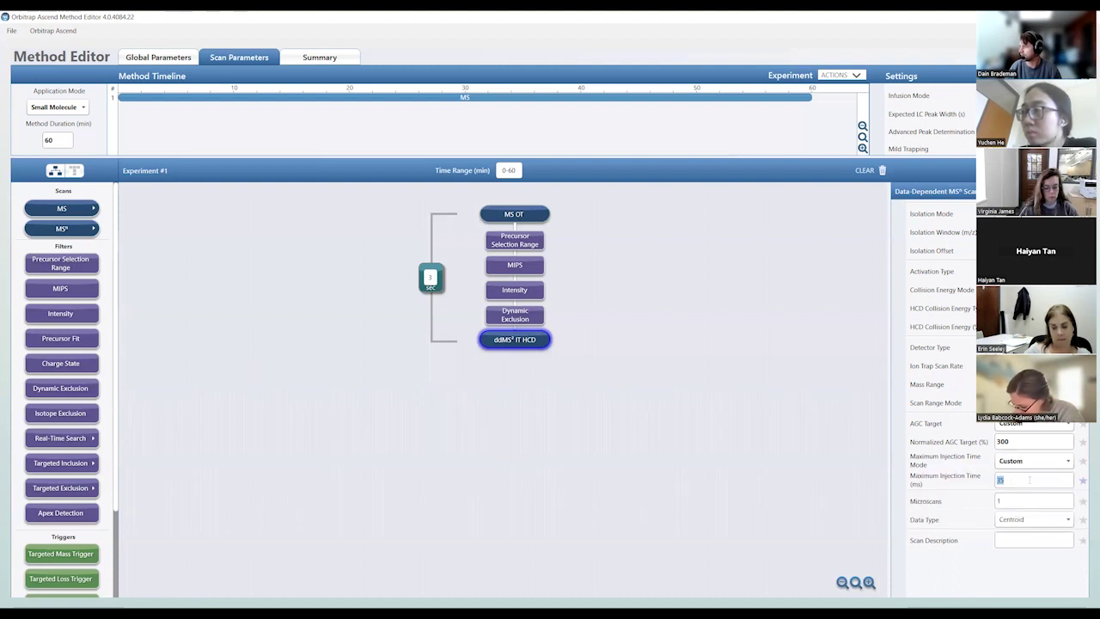
type("17")
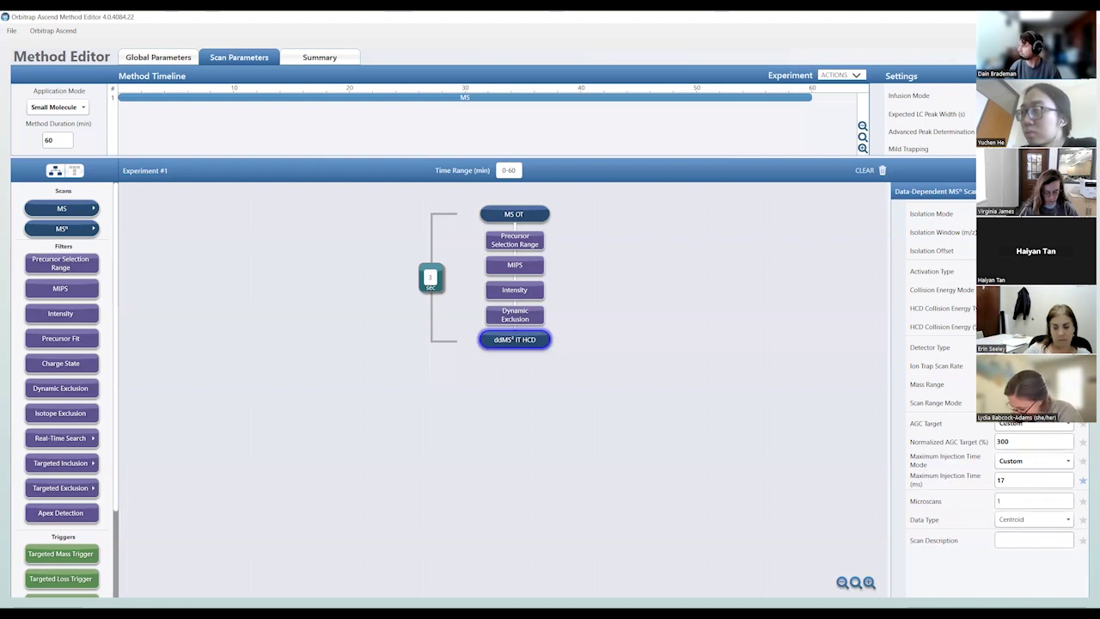
mouse_move(949, 446)
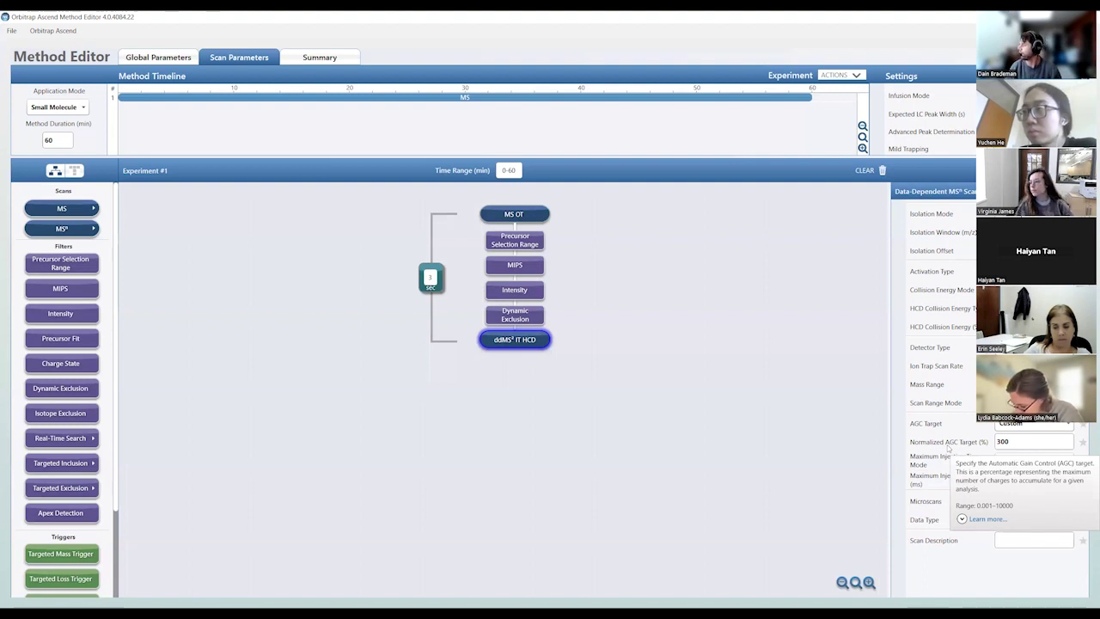
- Check the data type options available for the ddMS² scan, keeping the current choice
left_click(1011, 521)
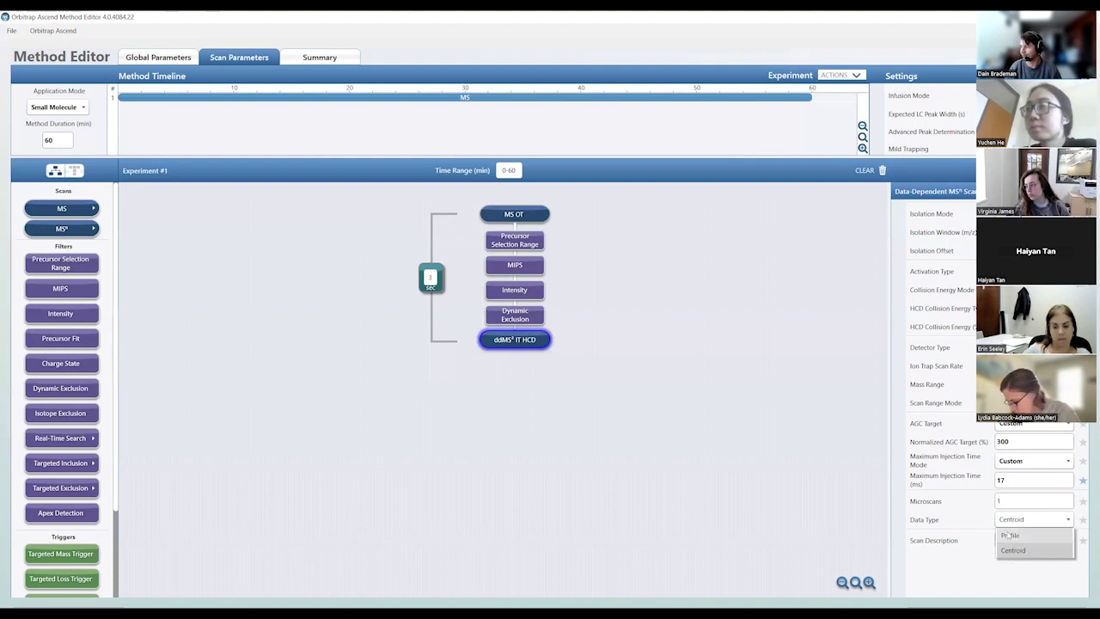
left_click(973, 517)
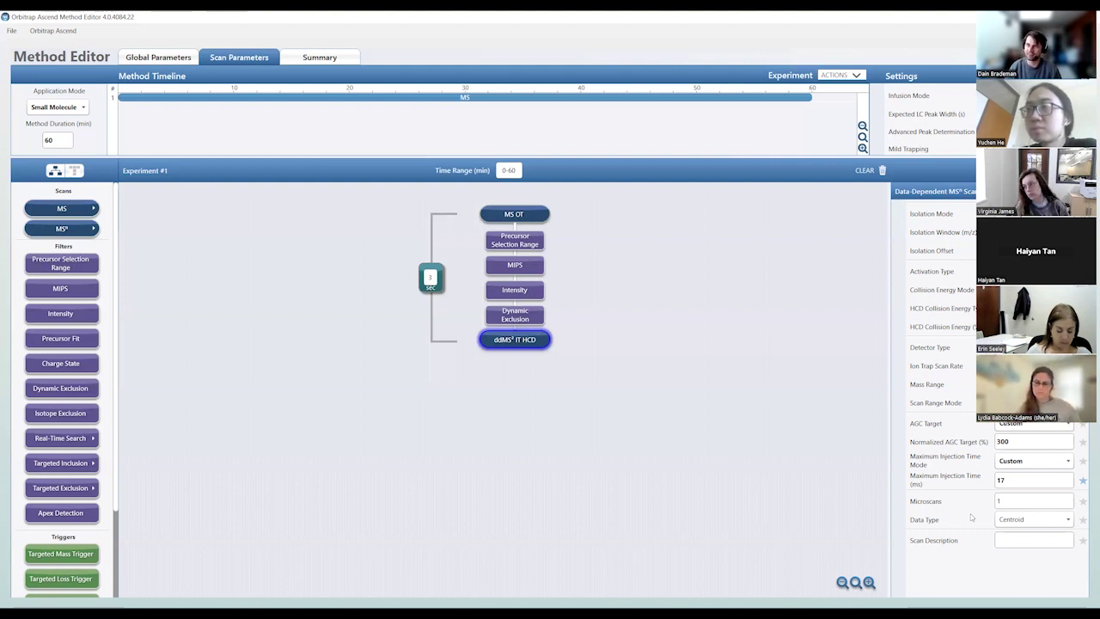
- Insert a Targeted Mass Exclusion filter between the Dynamic Exclusion filter and the ddMS² scan
left_click(62, 437)
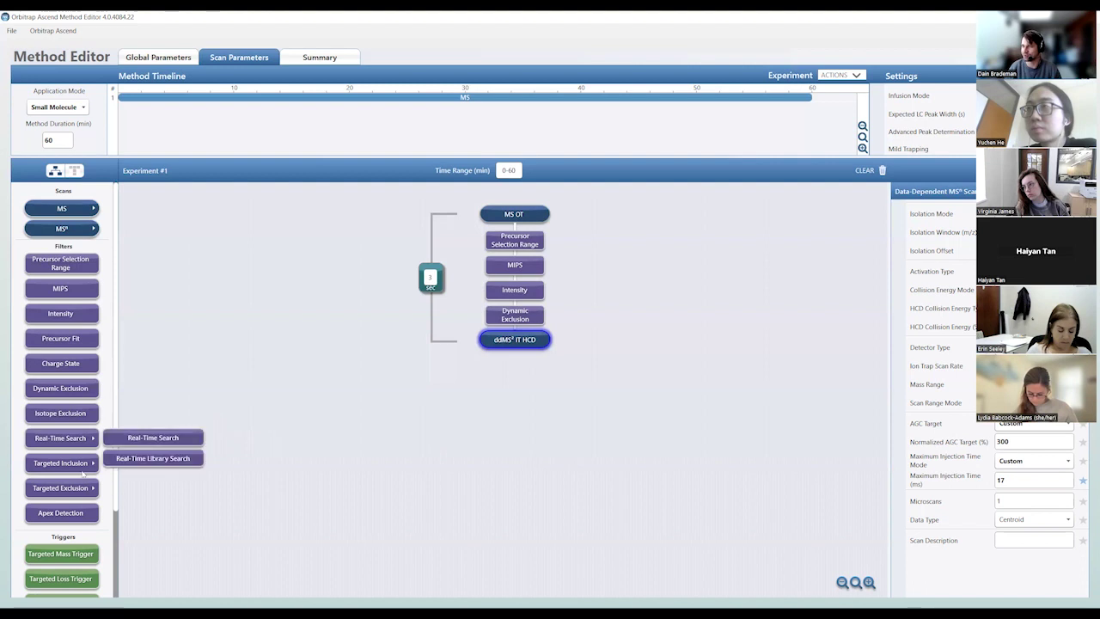
left_click(62, 487)
left_click_drag(133, 490, 507, 337)
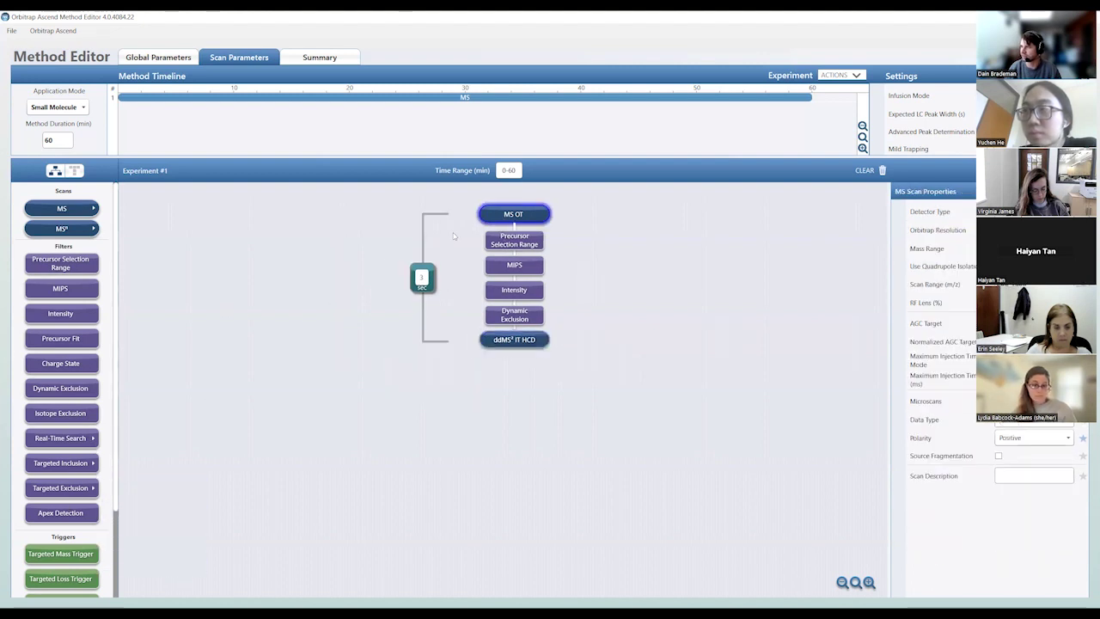
left_click(65, 488)
left_click_drag(142, 486, 533, 339)
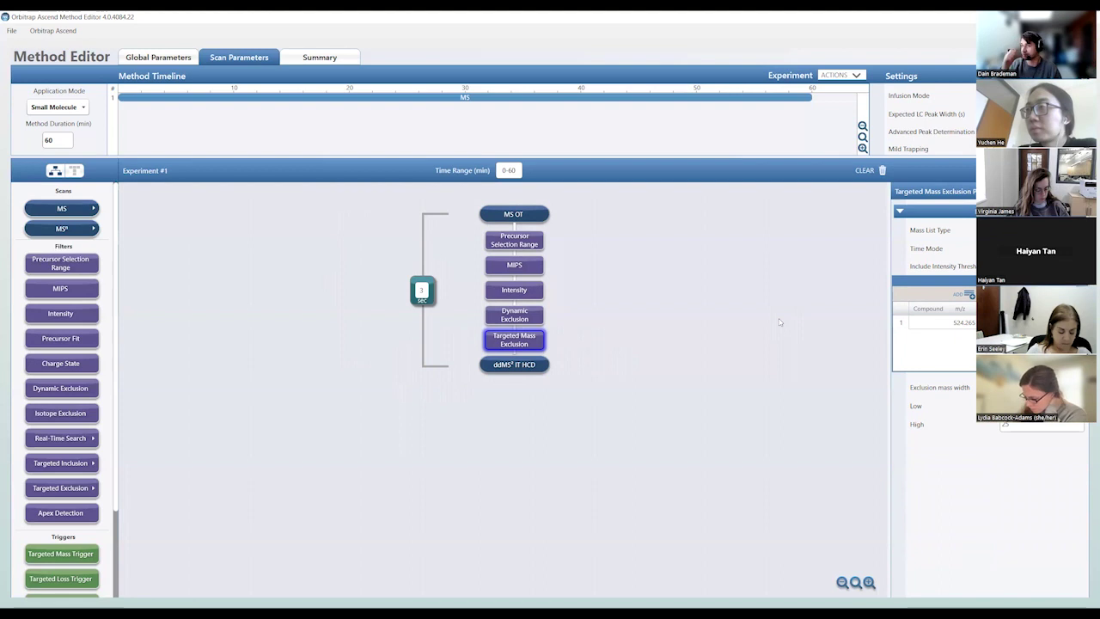
- Import POS_ExclMassListTable_20210322.csv from the Targeted Mass Exclusion Lists folder into the filter's mass list and look through its entries
left_click(968, 294)
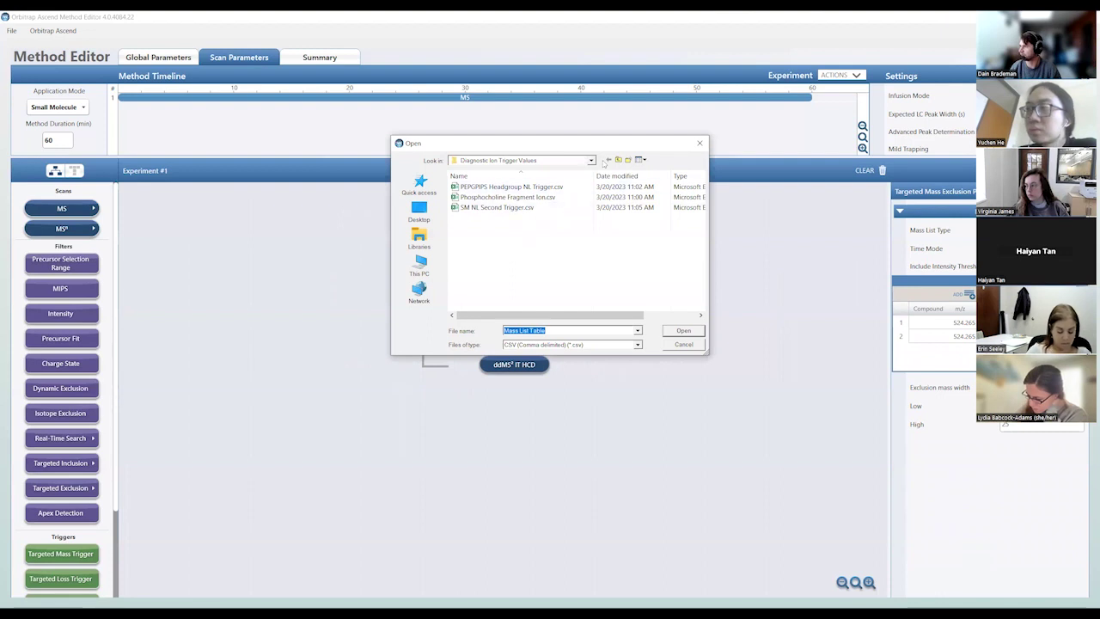
left_click(591, 161)
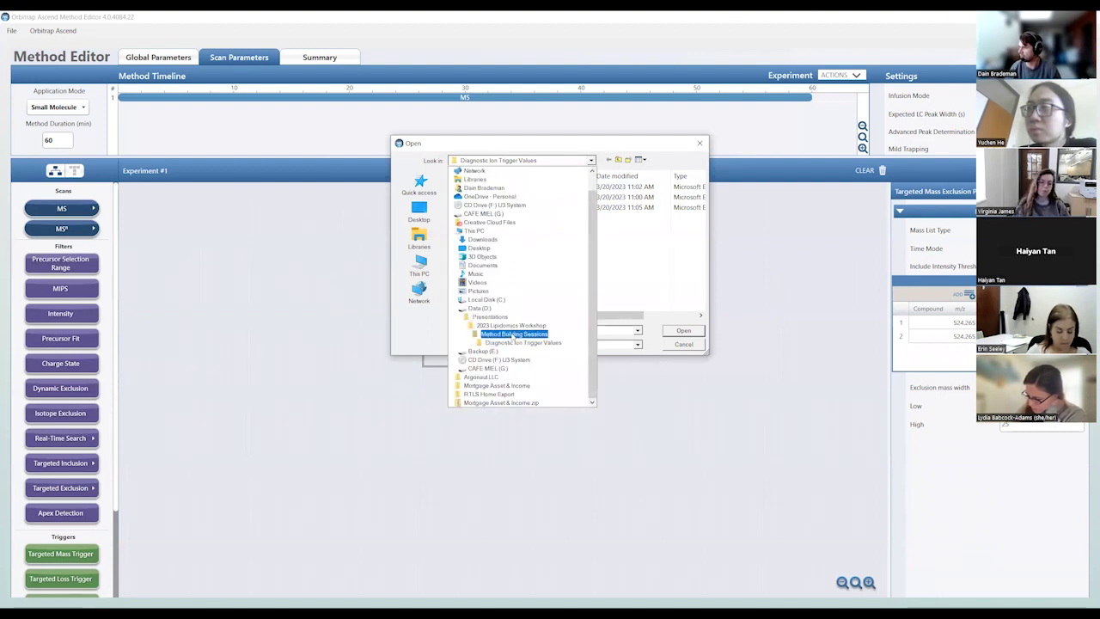
left_click(513, 333)
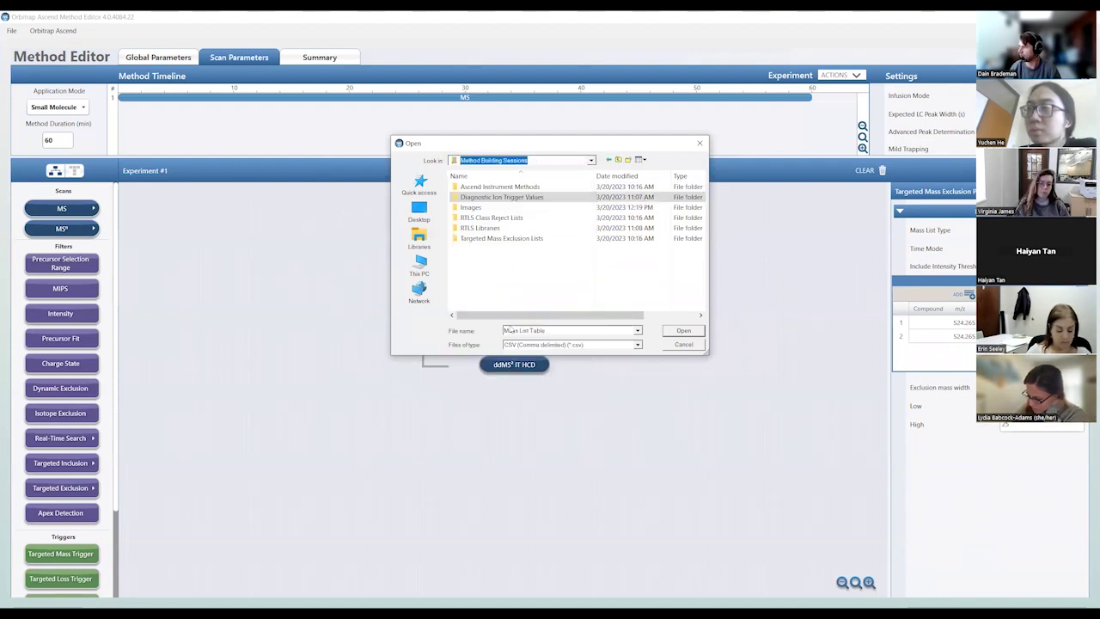
double_click(499, 238)
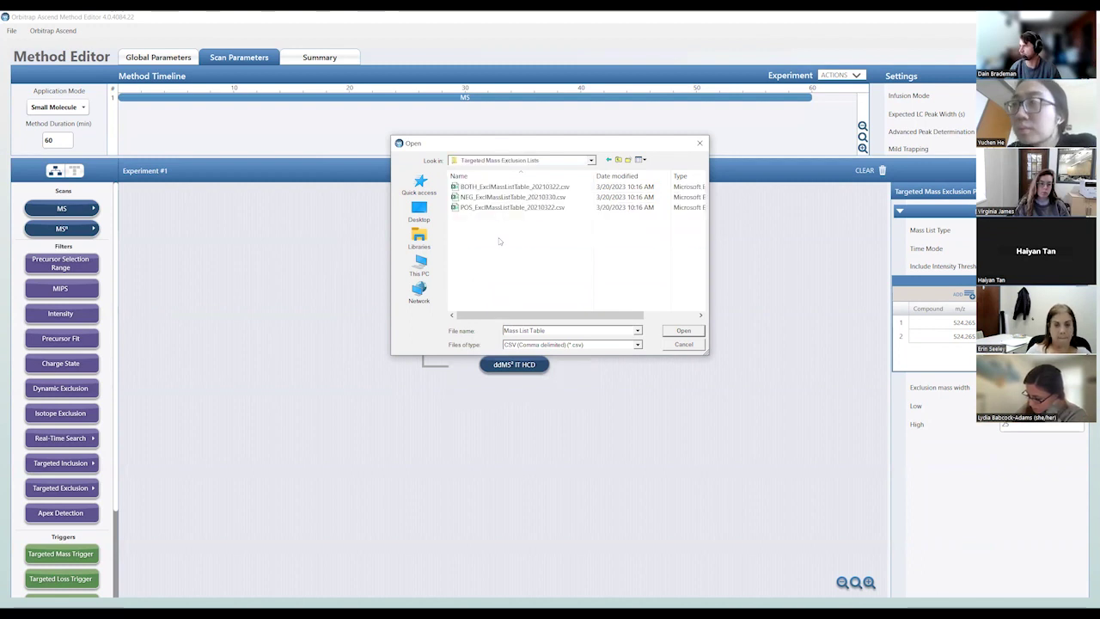
double_click(512, 207)
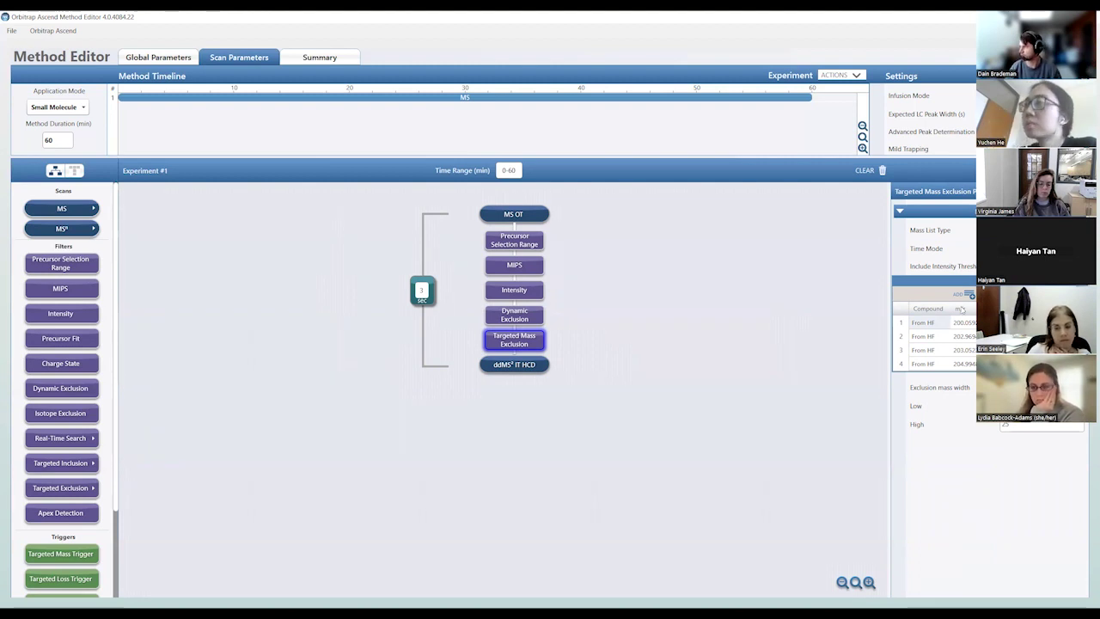
scroll(935, 342, "down", 10)
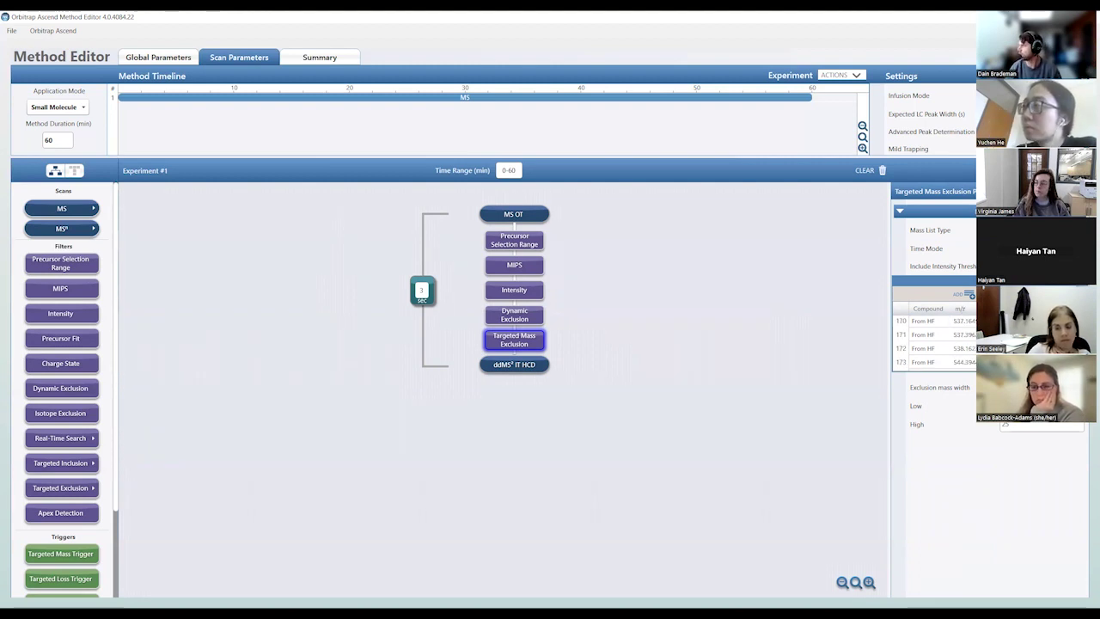
scroll(935, 342, "down", 5)
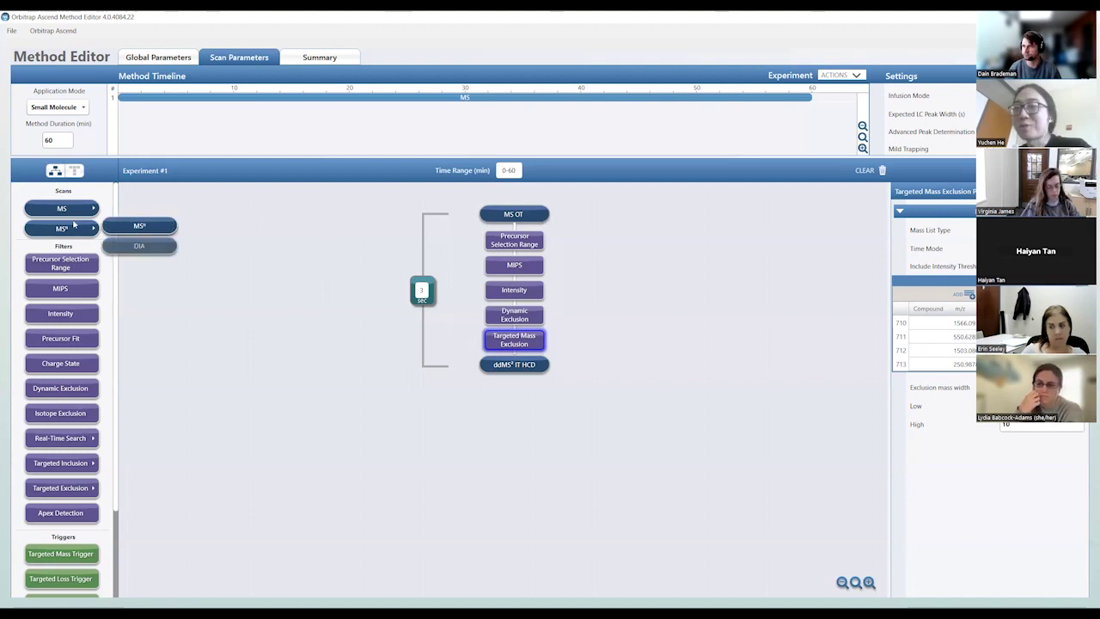
mouse_move(69, 210)
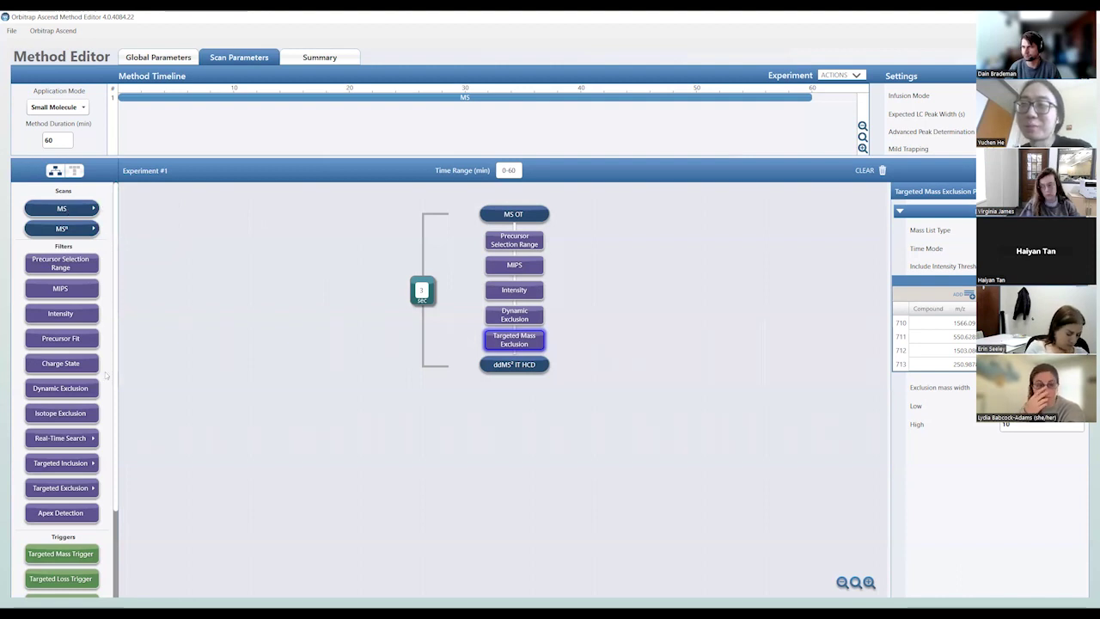
scroll(113, 422, "down", 2)
scroll(113, 422, "down", 1)
mouse_move(105, 402)
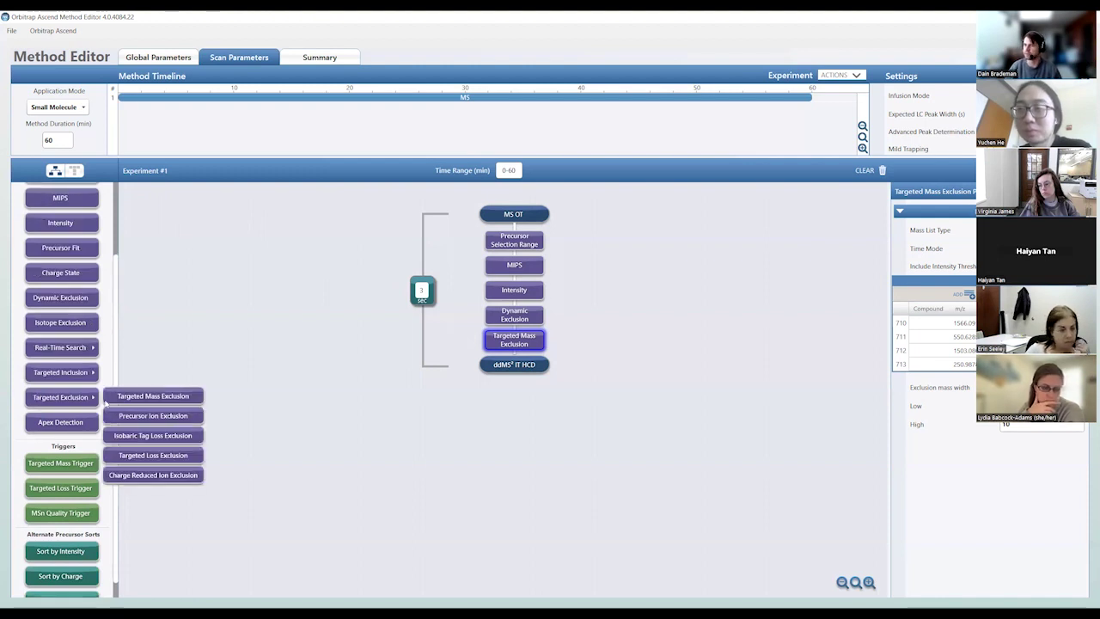
scroll(117, 258, "up", 2)
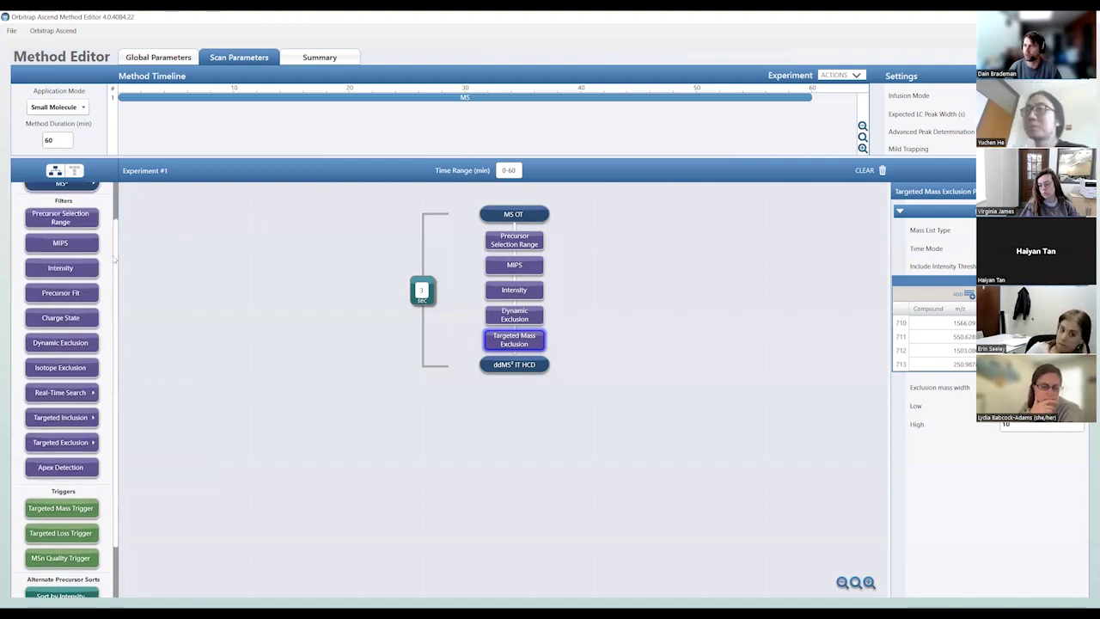
scroll(114, 217, "up", 1)
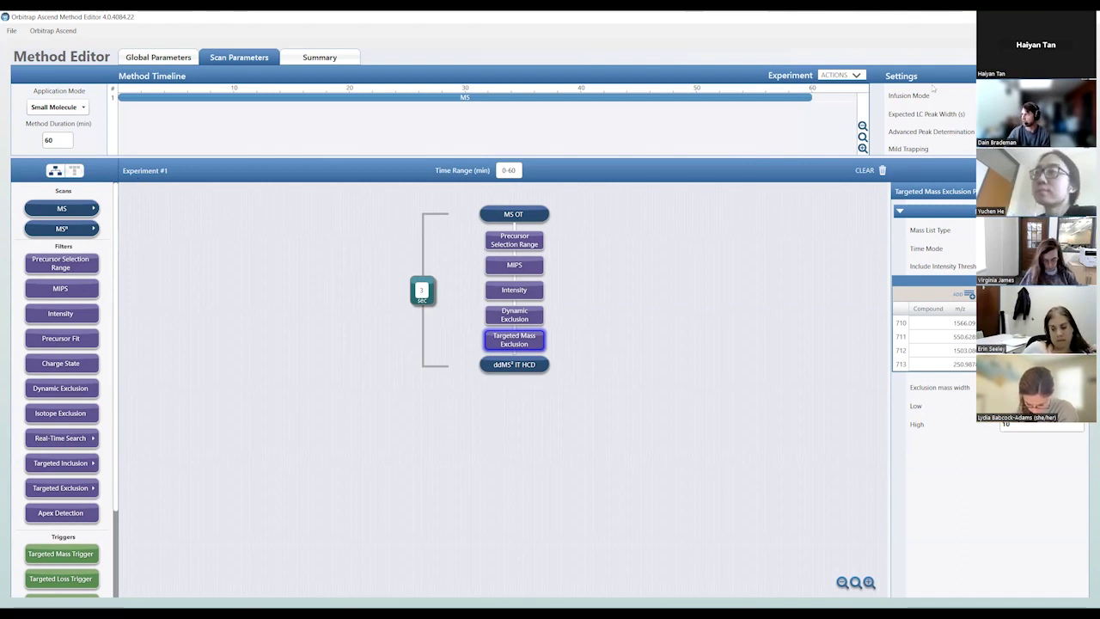
- Review the method's Default Charge State setting and the MIPS filter's monoisotopic peak determination property
mouse_move(926, 135)
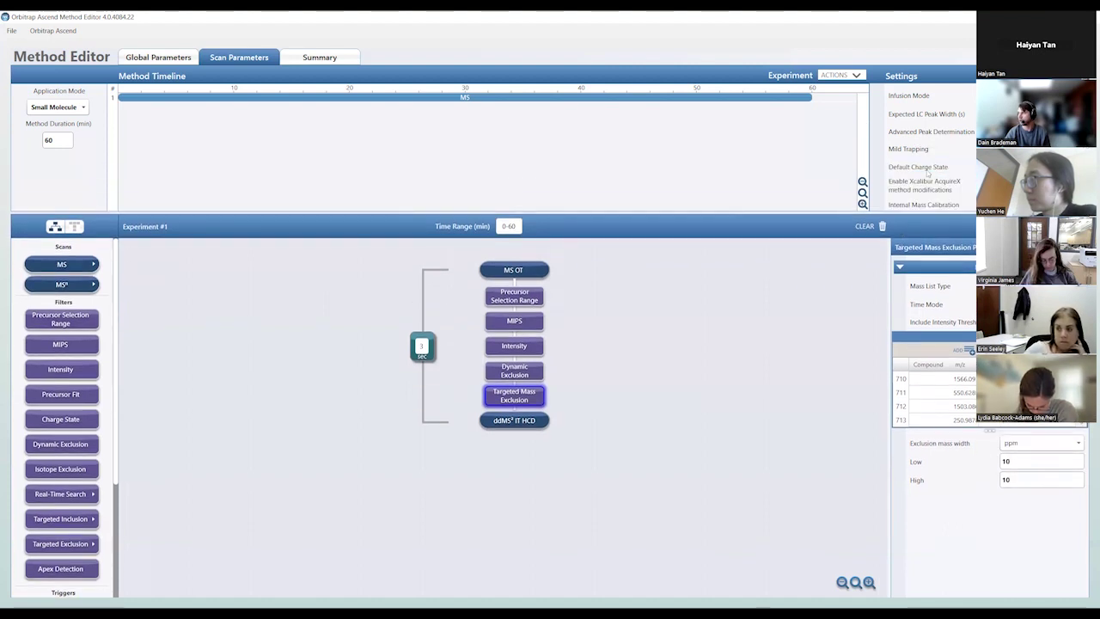
mouse_move(927, 172)
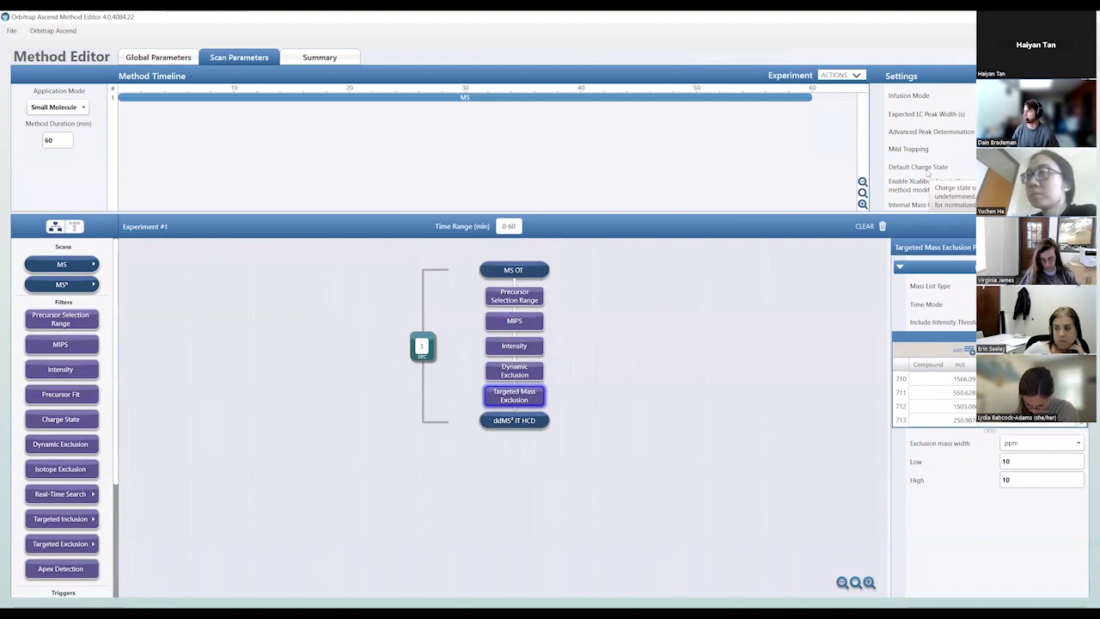
mouse_move(502, 320)
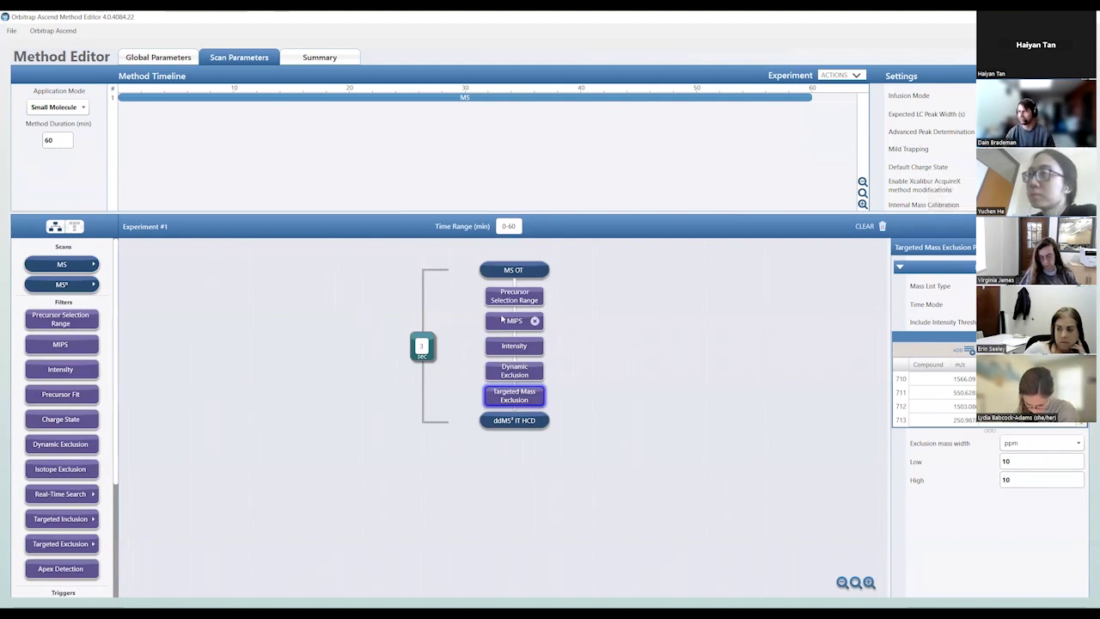
left_click(503, 319)
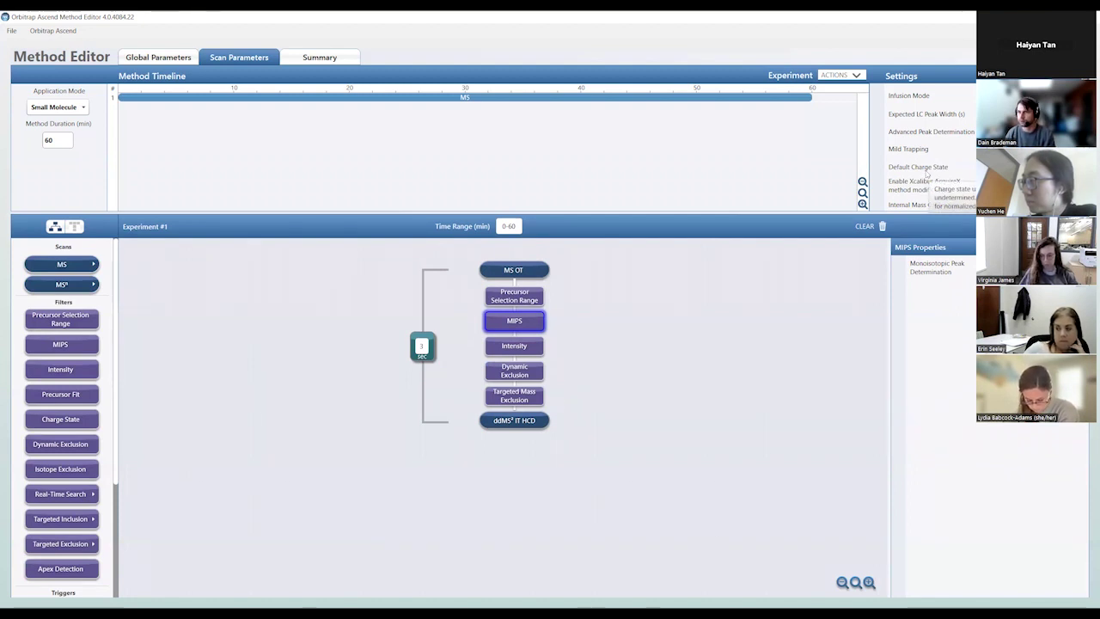
mouse_move(511, 323)
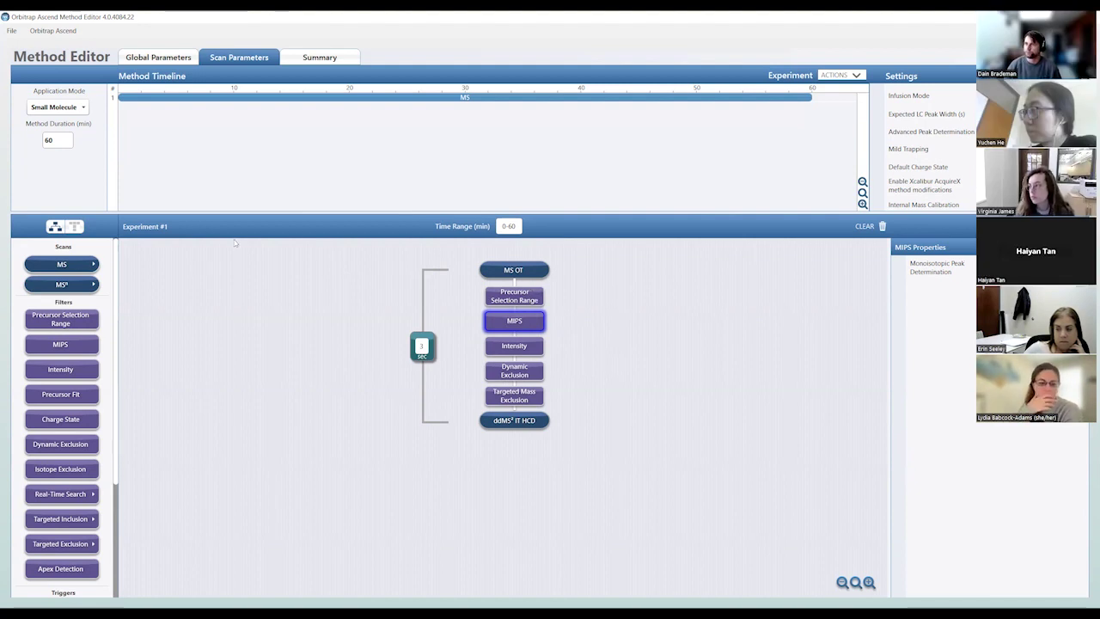
- Set the polarity of the MS OT full scan to Negative
left_click(516, 269)
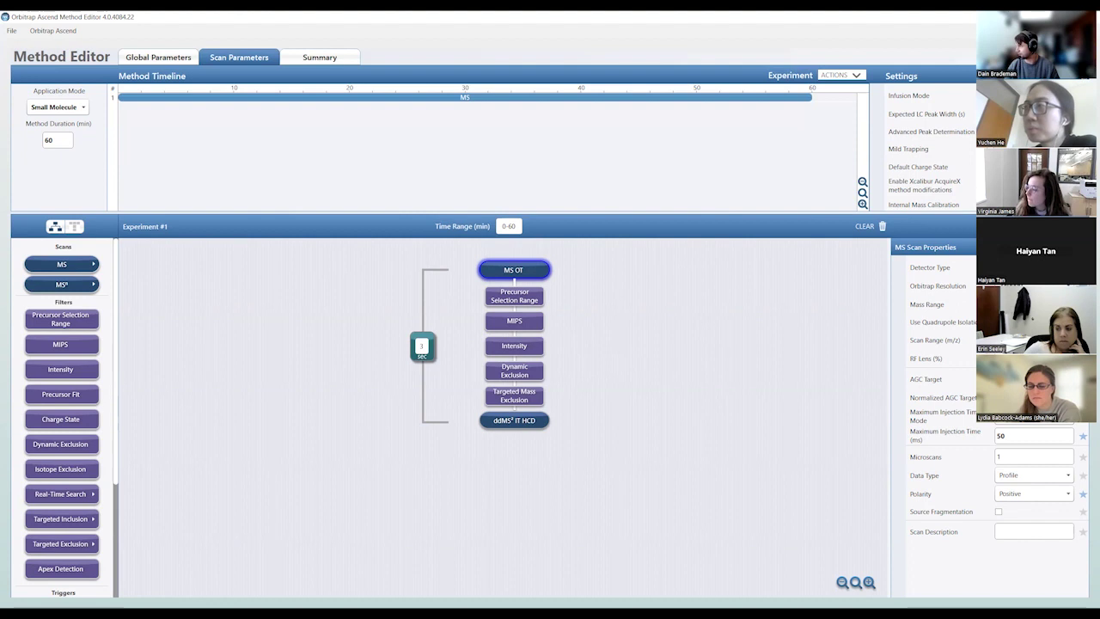
mouse_move(922, 496)
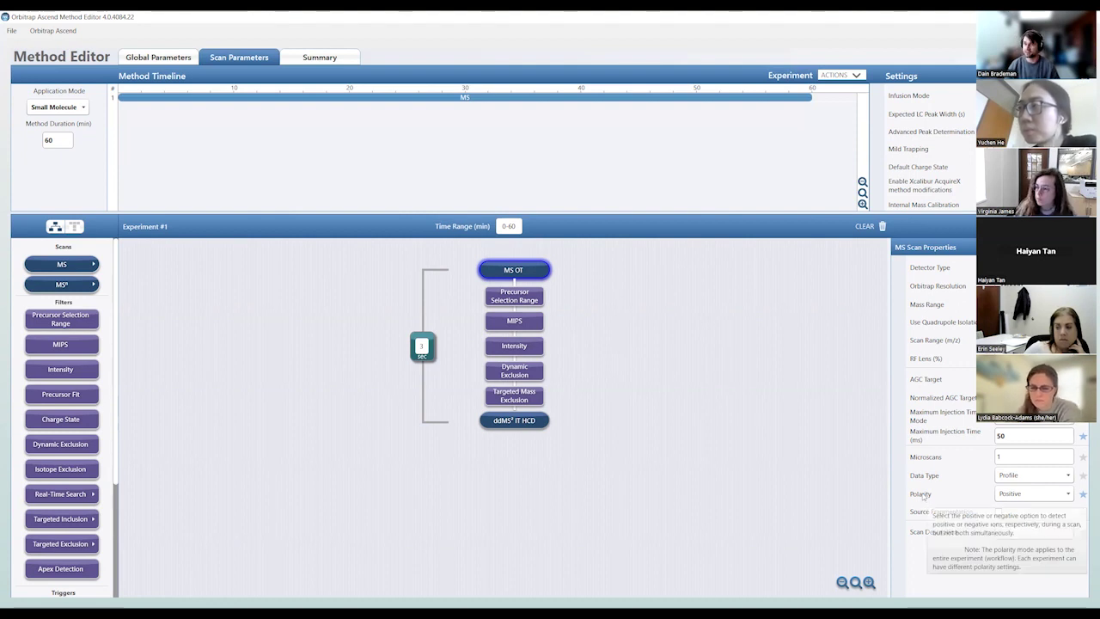
left_click(1014, 494)
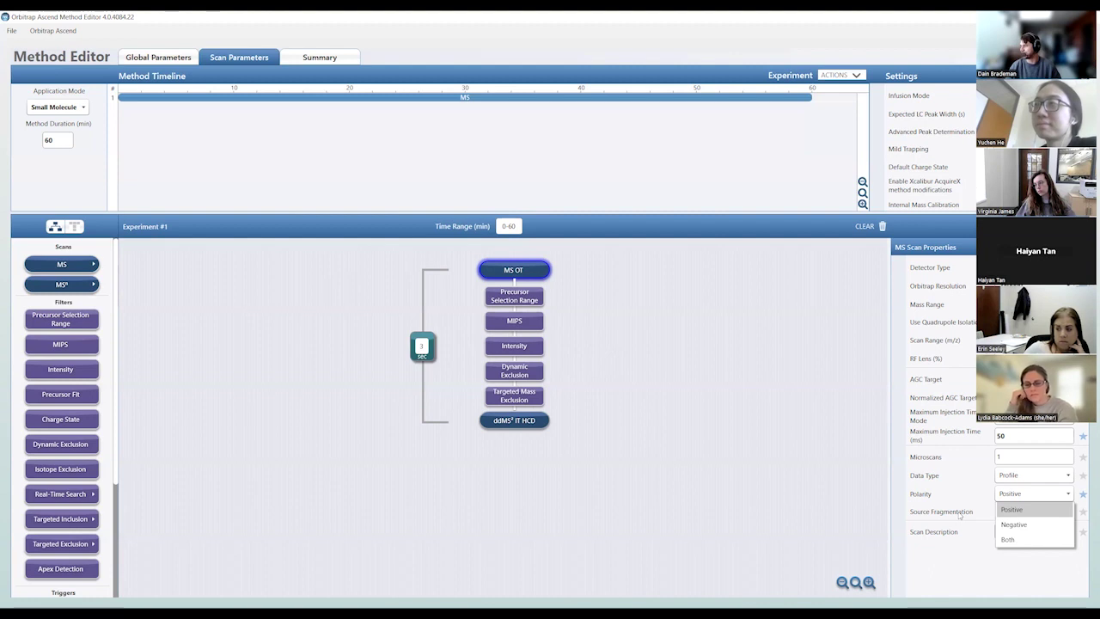
left_click(1011, 524)
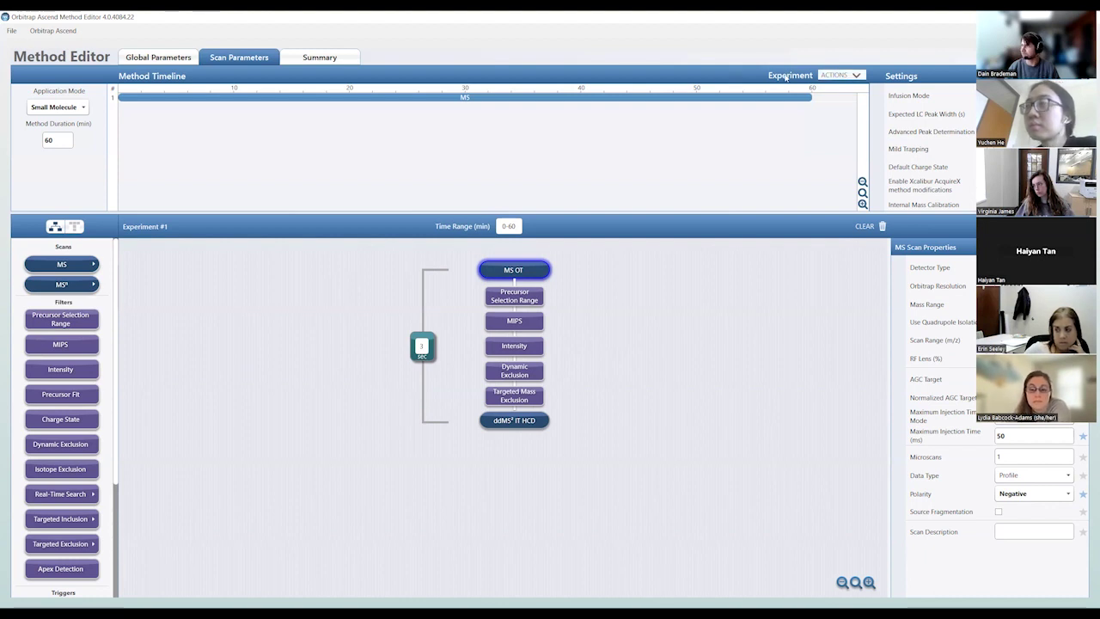
- Add a new second experiment to the method timeline and compare it with the first experiment
left_click(838, 75)
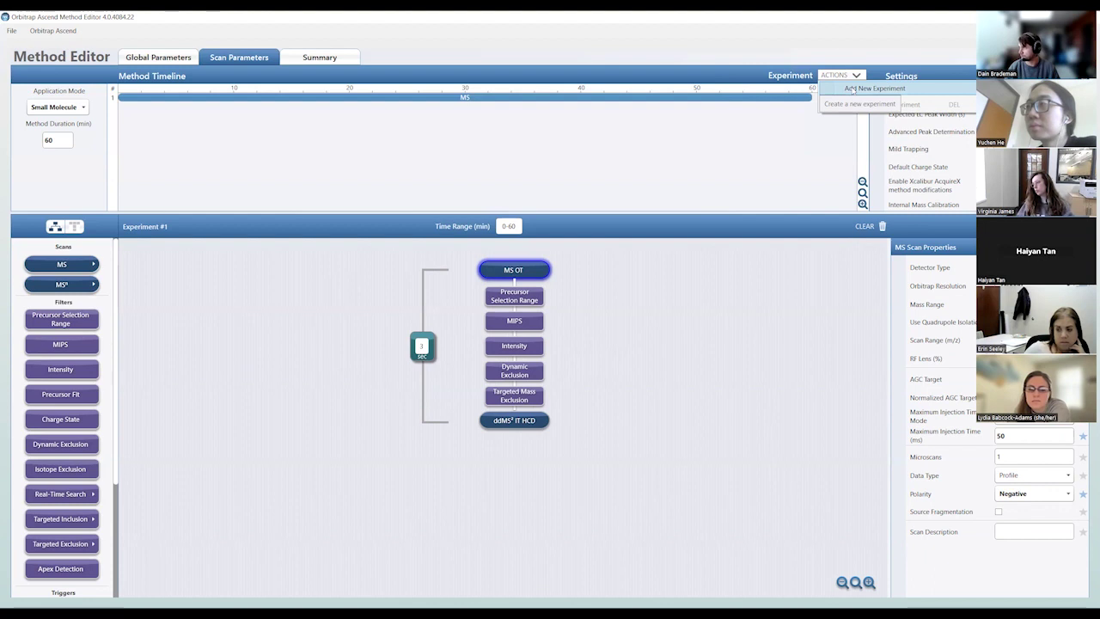
left_click(853, 89)
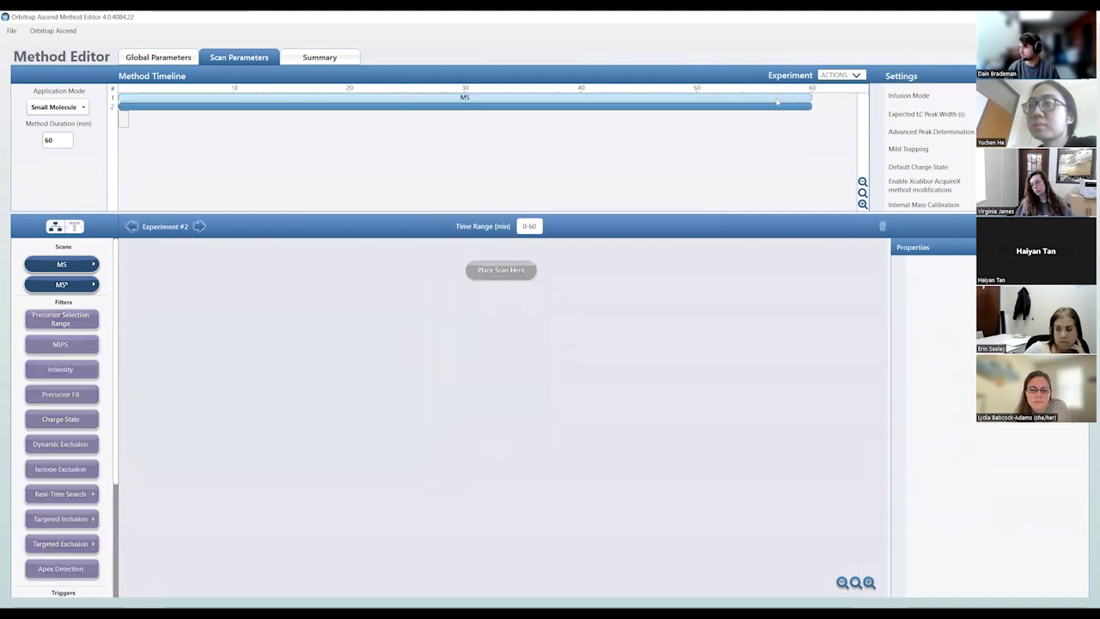
left_click(469, 98)
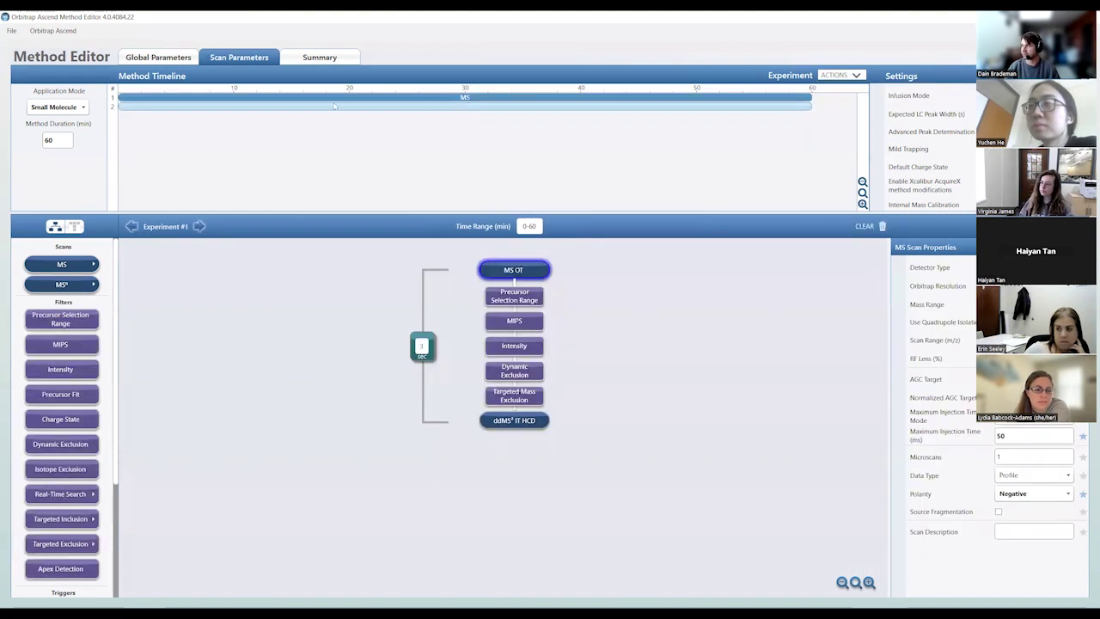
left_click(468, 104)
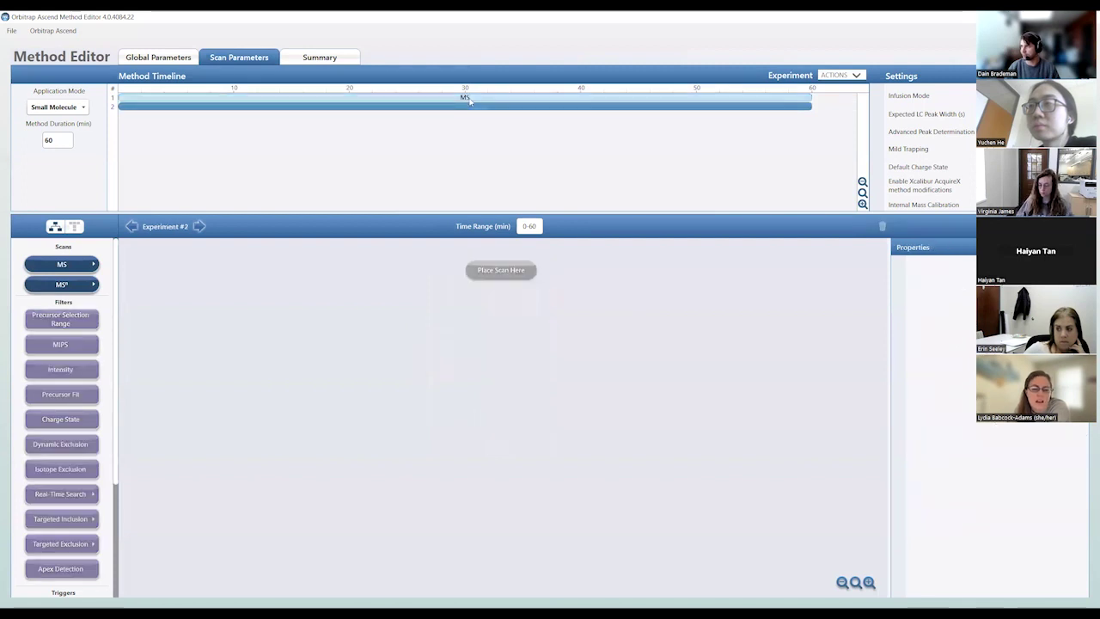
- Rename the first experiment on the timeline as "MS - Positive Mode"
left_click(468, 98)
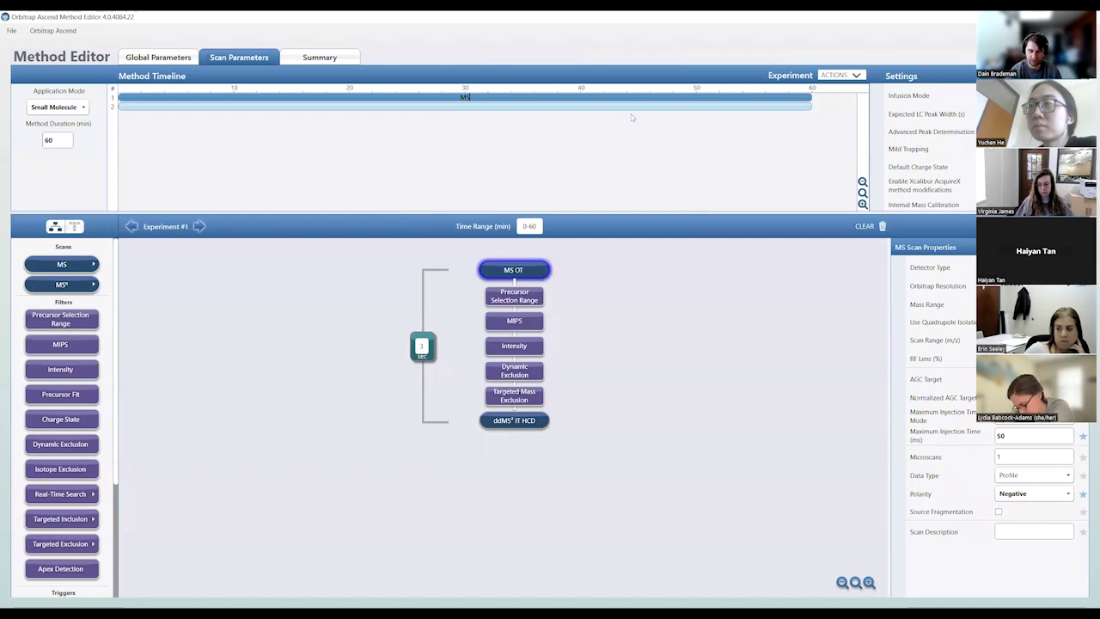
type("- Positive Mode")
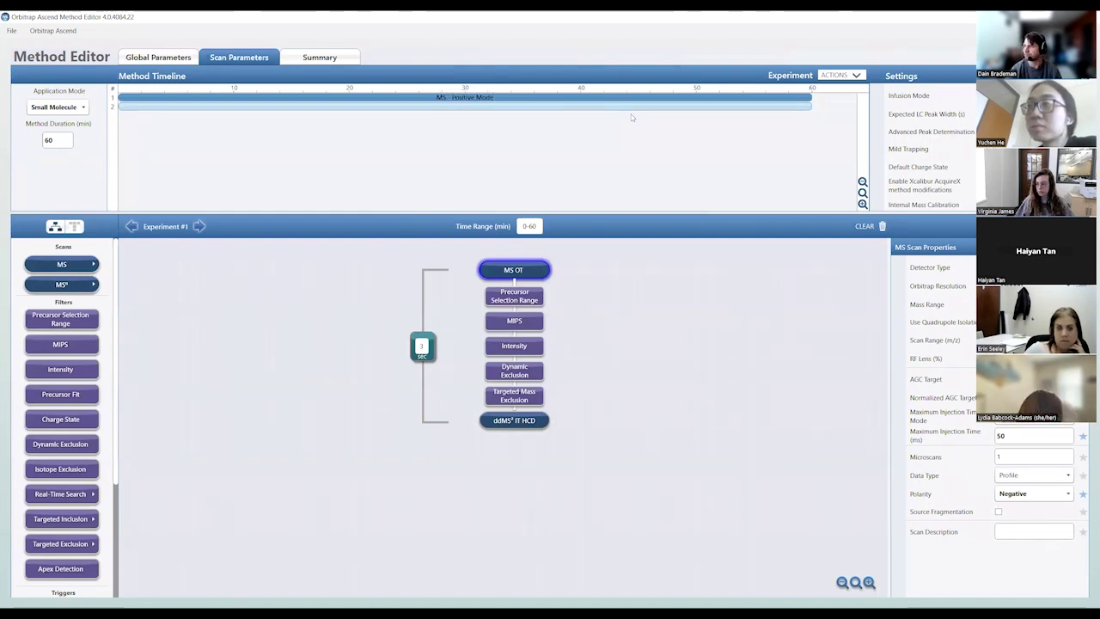
key("Return")
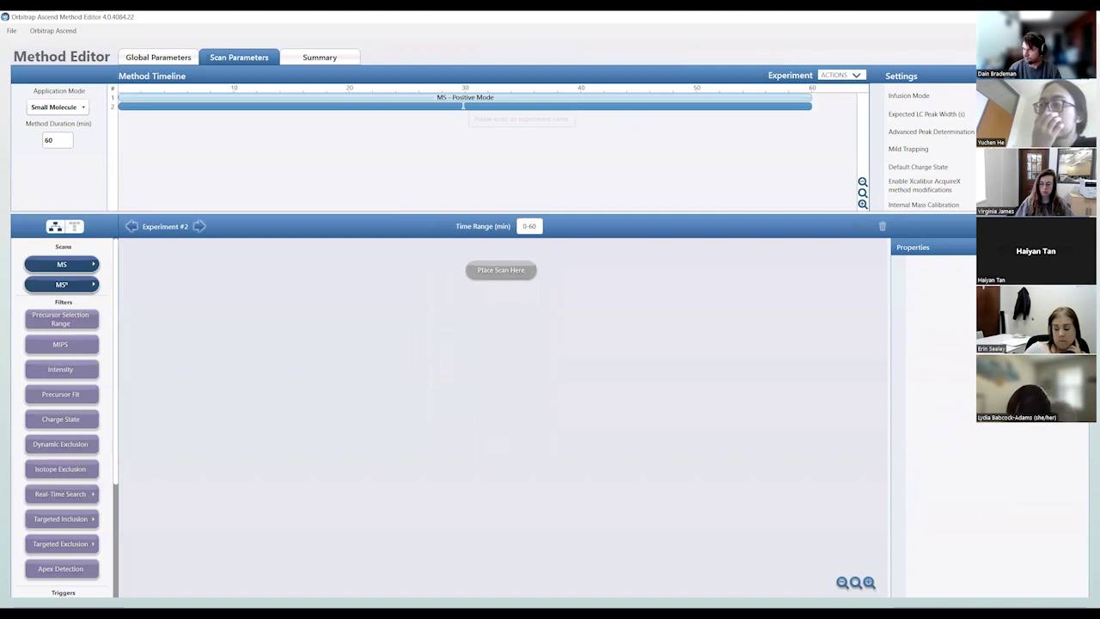
- Name the second experiment "MS - Negative Mode" and return to the first experiment
type("MS")
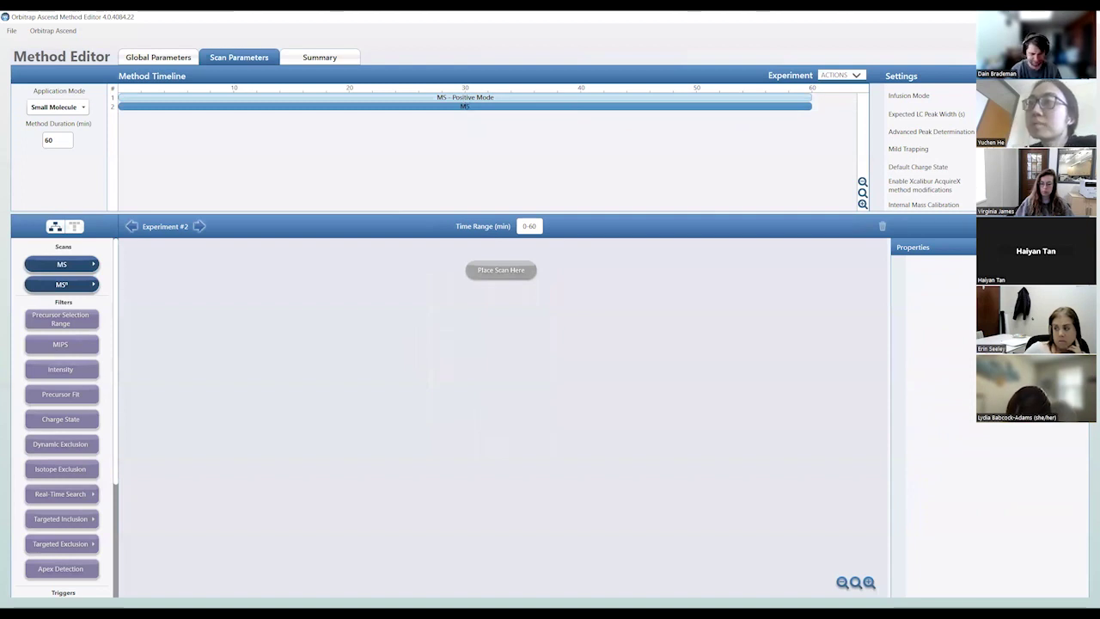
type(" - Negative Mode")
key("Return")
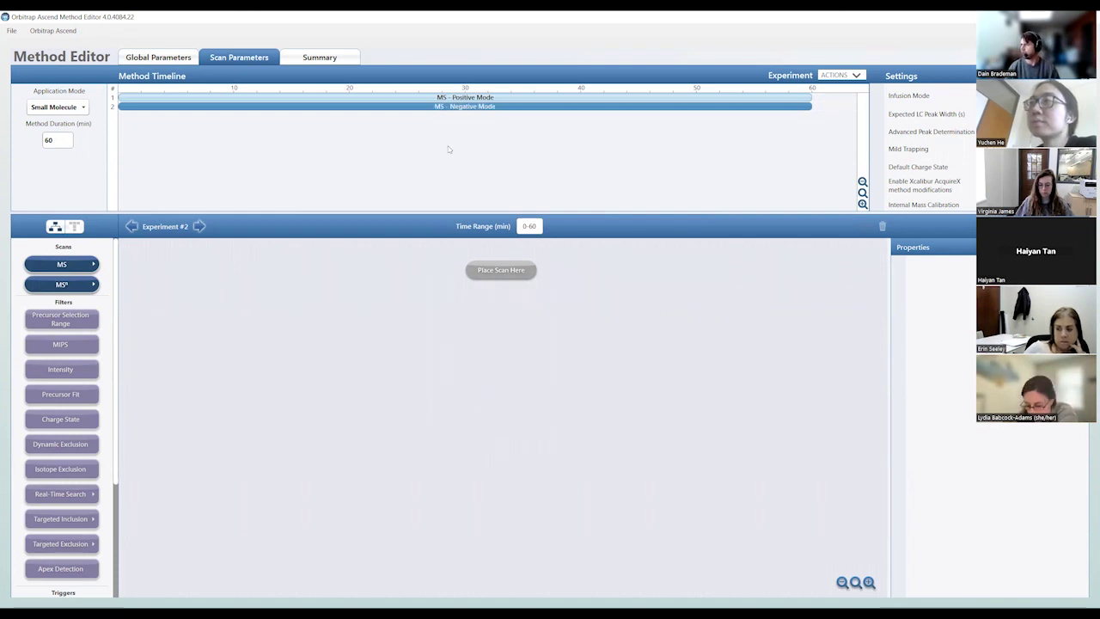
left_click(469, 98)
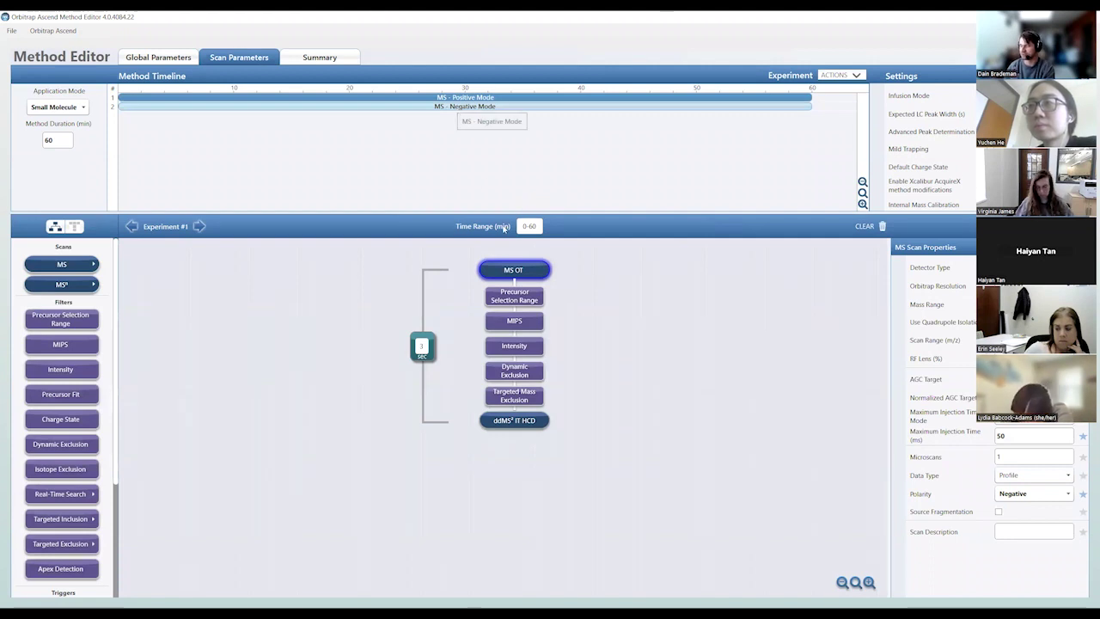
- Check the negative-mode experiment, return to the positive-mode one and inspect the ion trap scan rate options of its ddMS² IT HCD scan
left_click(447, 106)
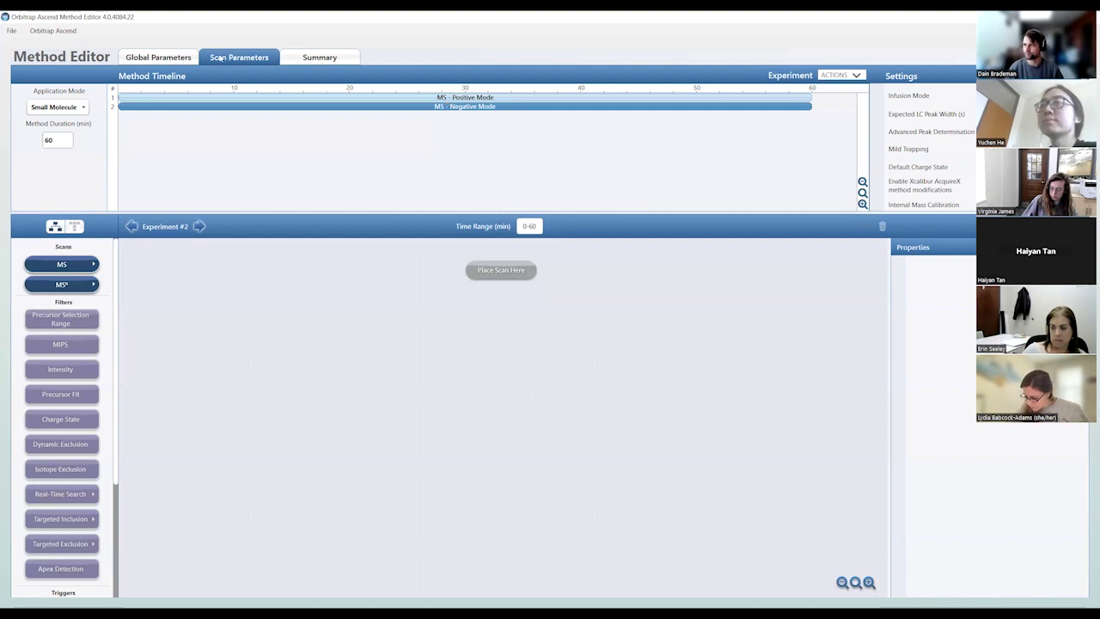
left_click(450, 98)
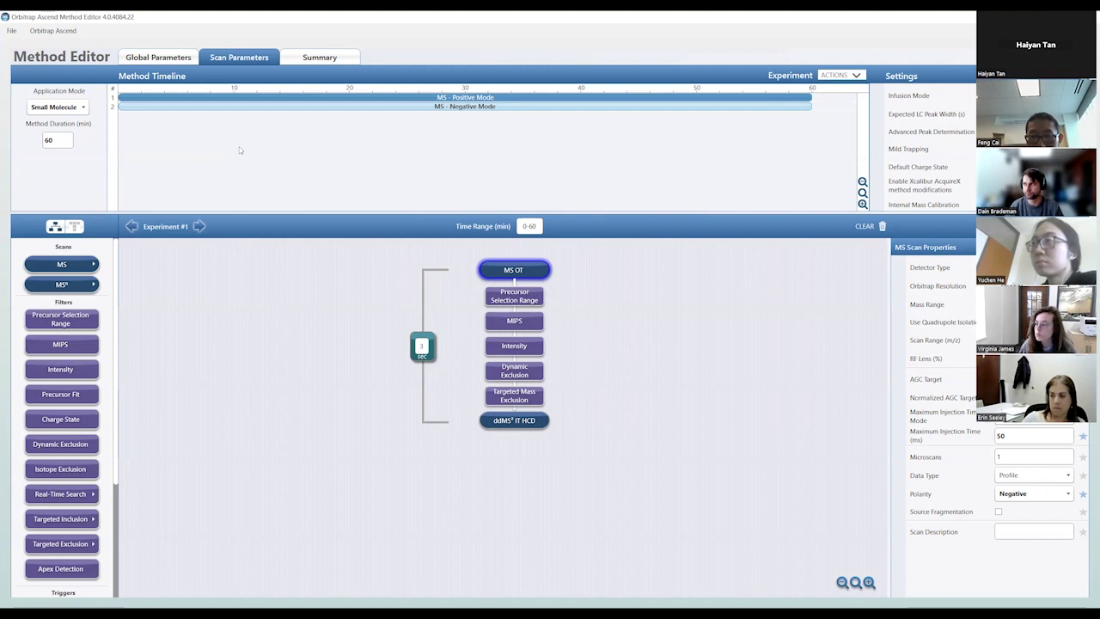
left_click(506, 424)
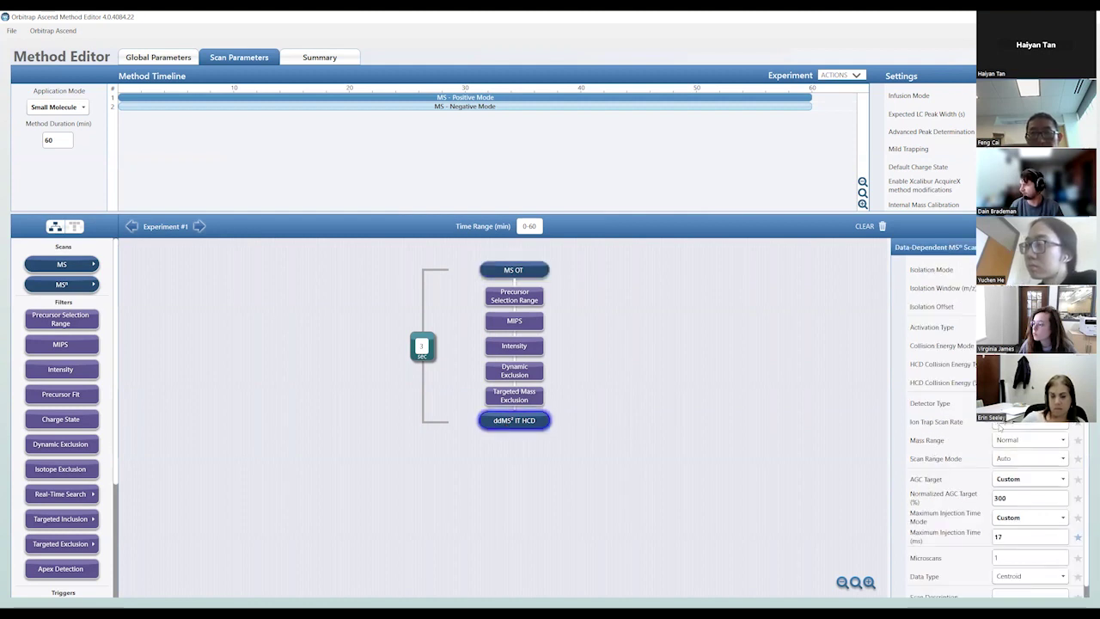
left_click(999, 425)
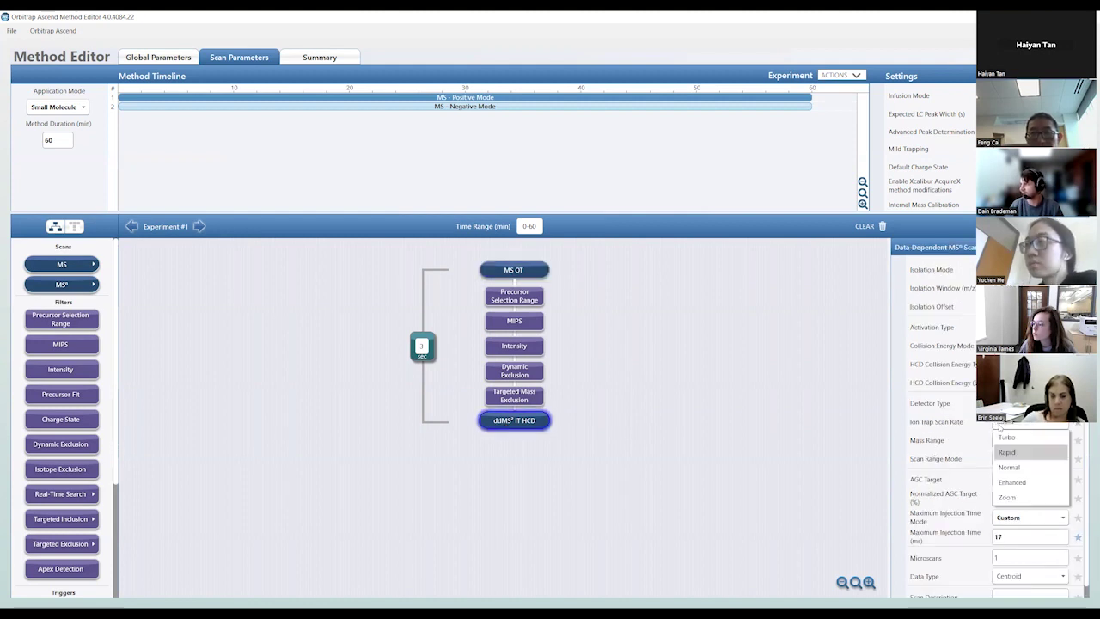
left_click(950, 451)
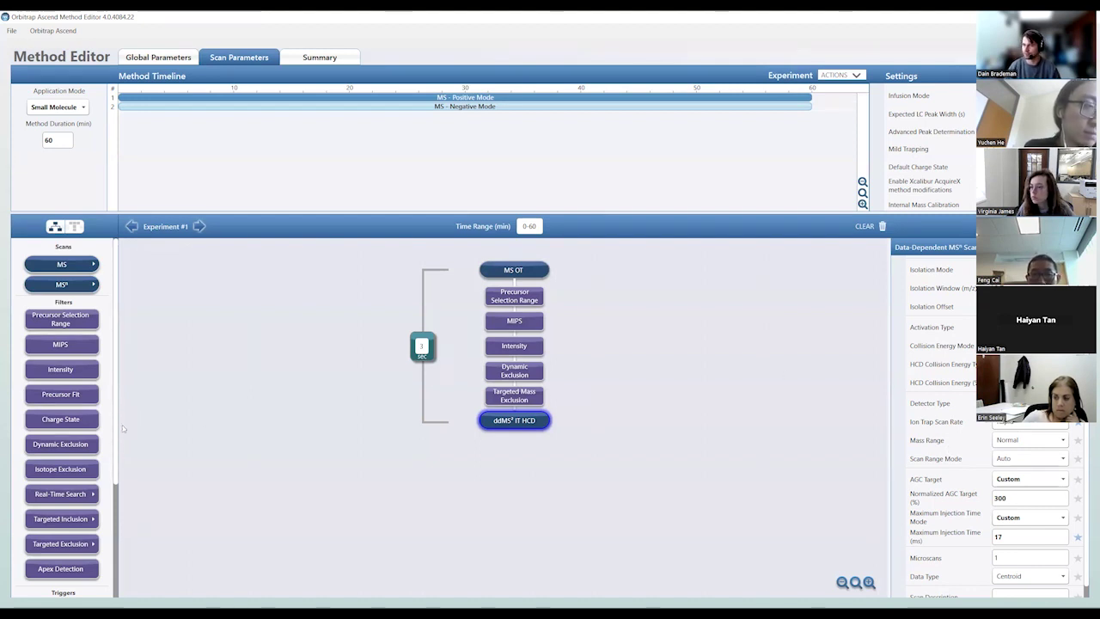
- Add a Real-Time Library Search filter below the ddMS² IT HCD scan and expand its library settings
scroll(120, 440, "down", 1)
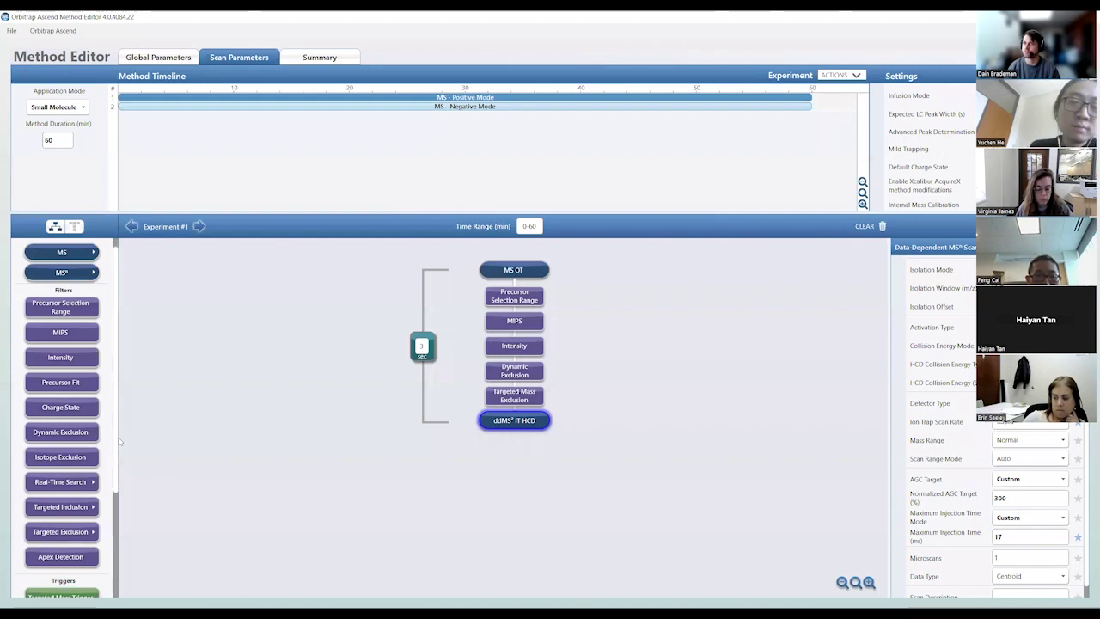
left_click(64, 482)
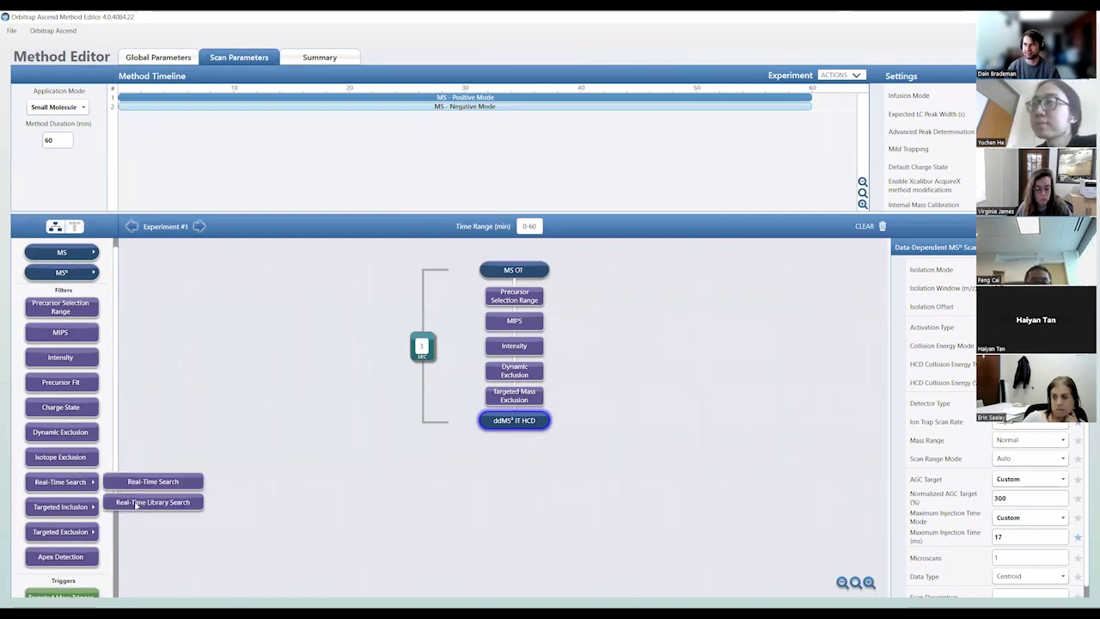
left_click_drag(135, 505, 58, 488)
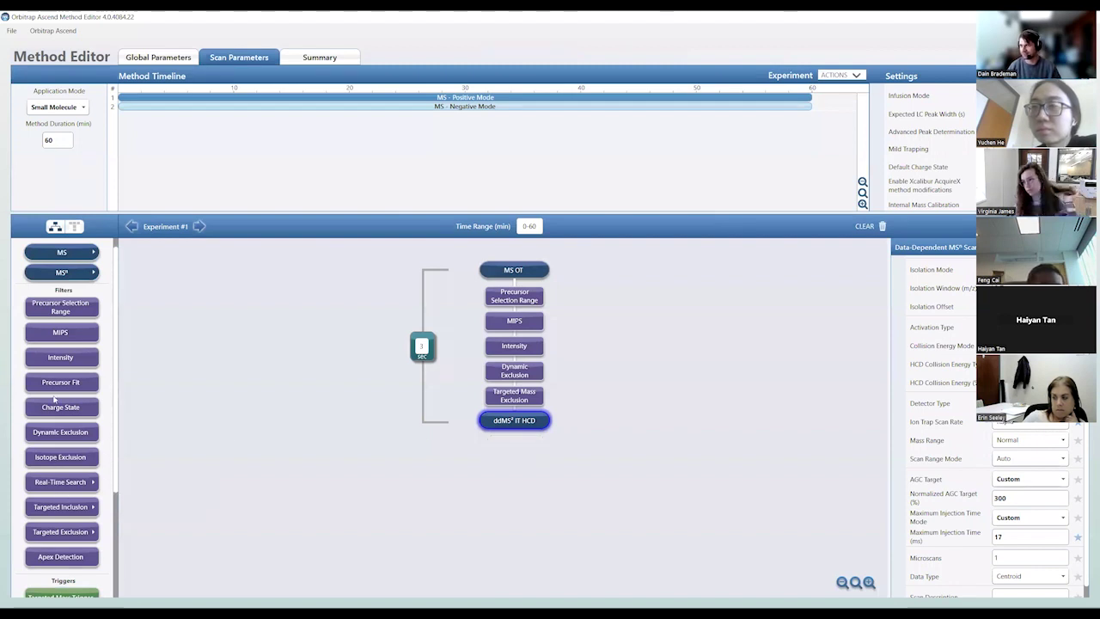
mouse_move(62, 483)
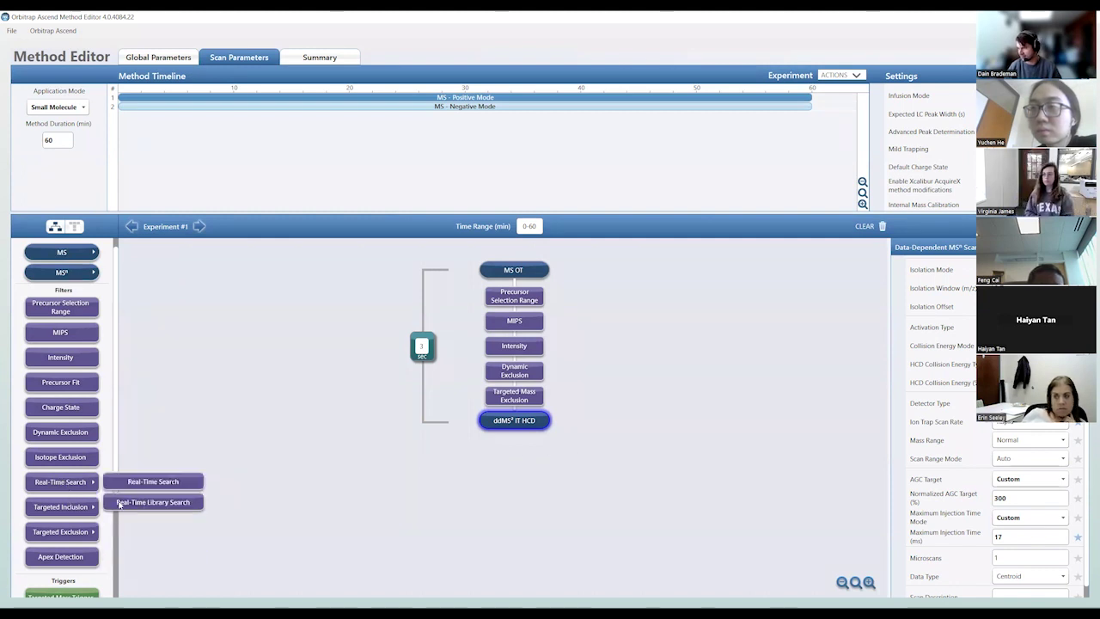
left_click_drag(119, 504, 516, 448)
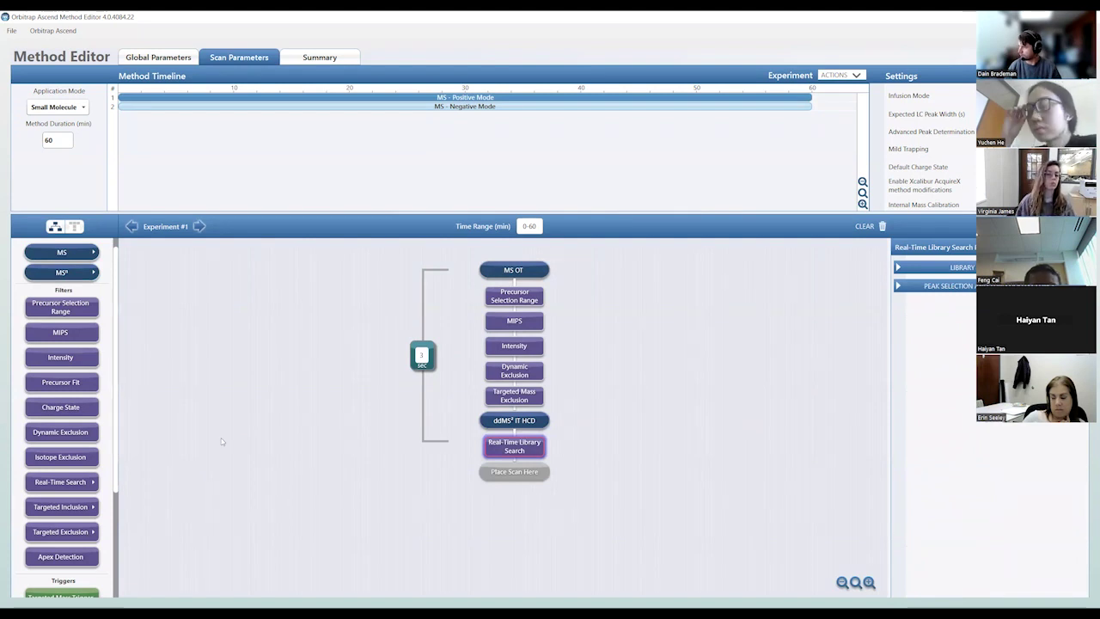
left_click(898, 269)
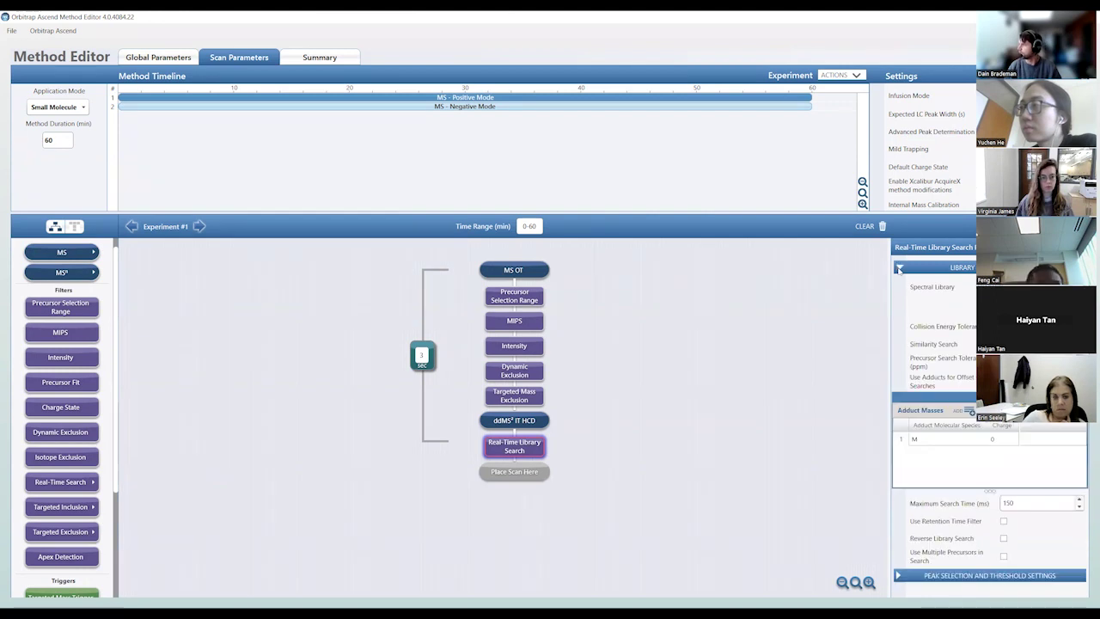
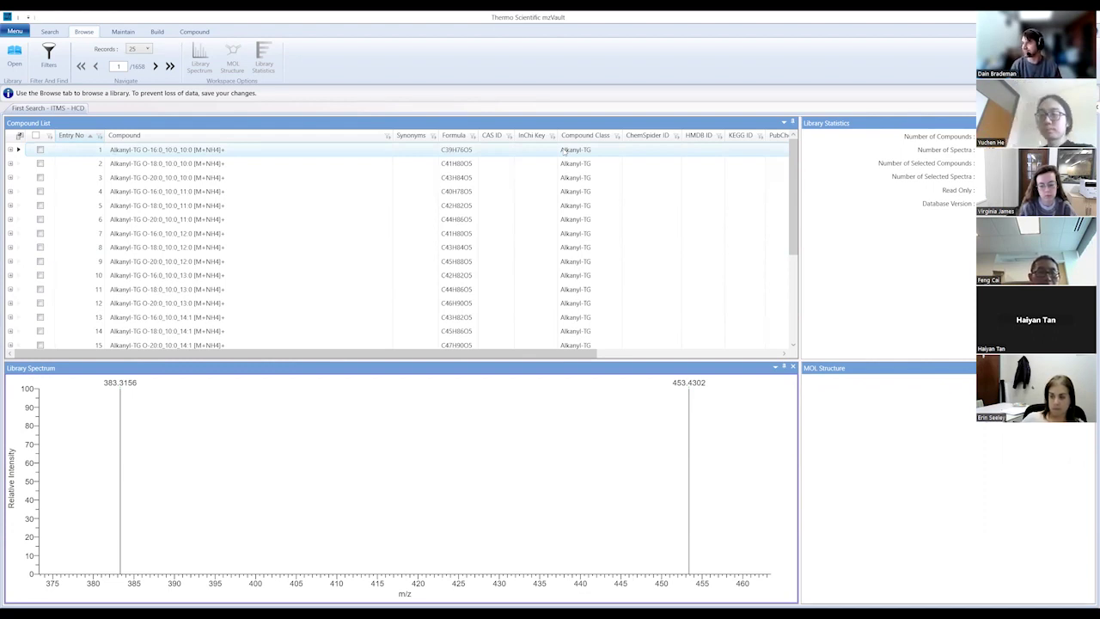
- In mzVault, expand the first library compound and examine the details of its spectrum entry
left_click(18, 149)
left_click(138, 175)
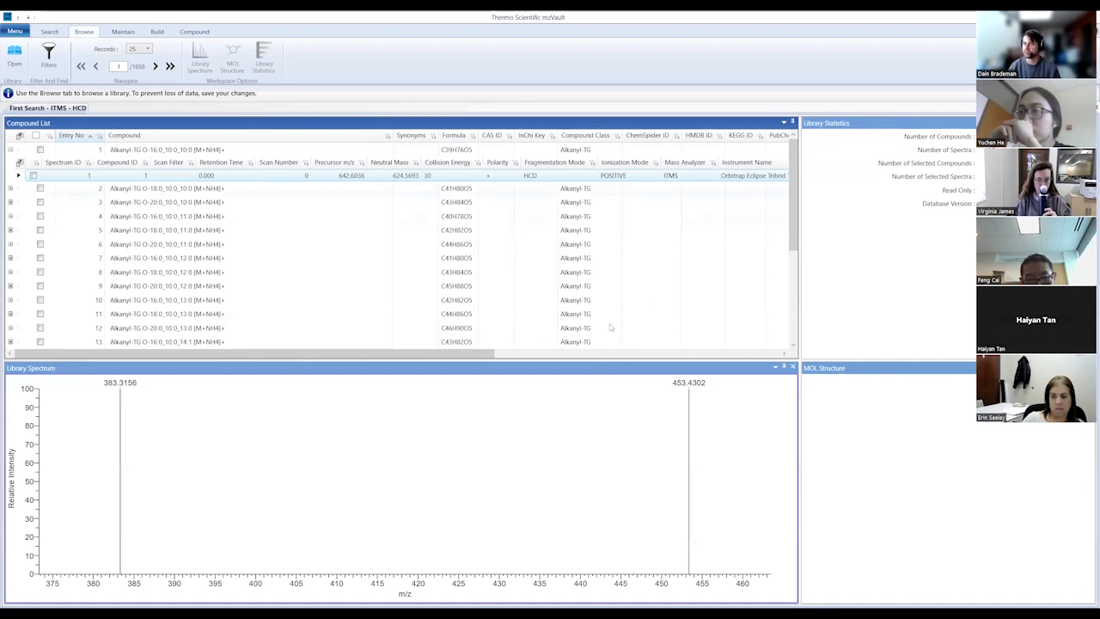
left_click_drag(120, 353, 215, 353)
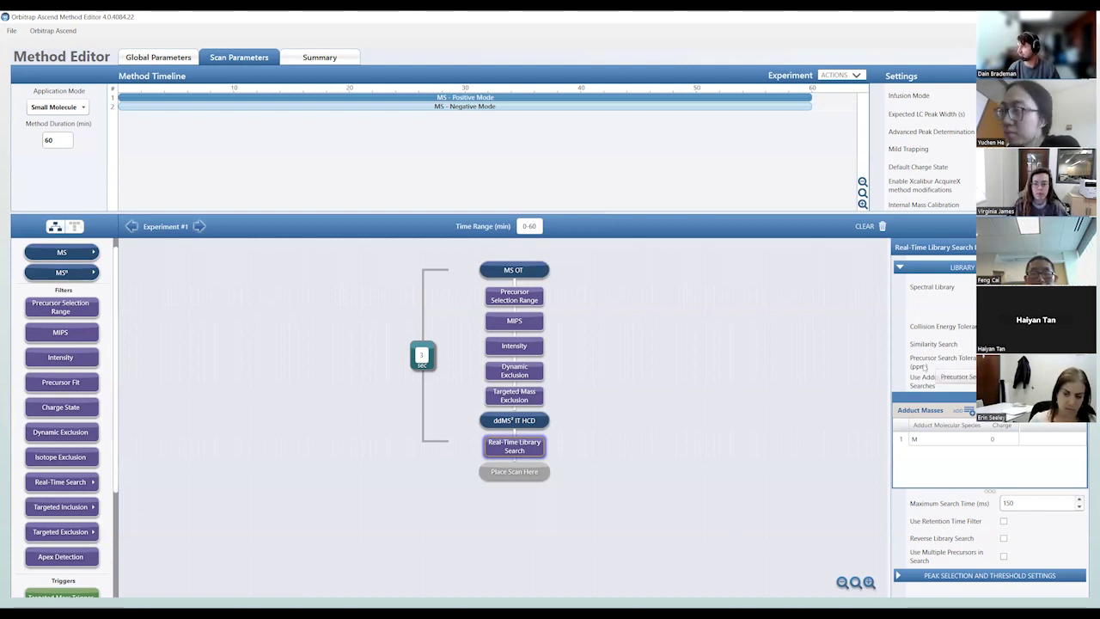
- Switch back to the Method Editor and enlarge the experiment area to show more of the library search settings
mouse_move(919, 345)
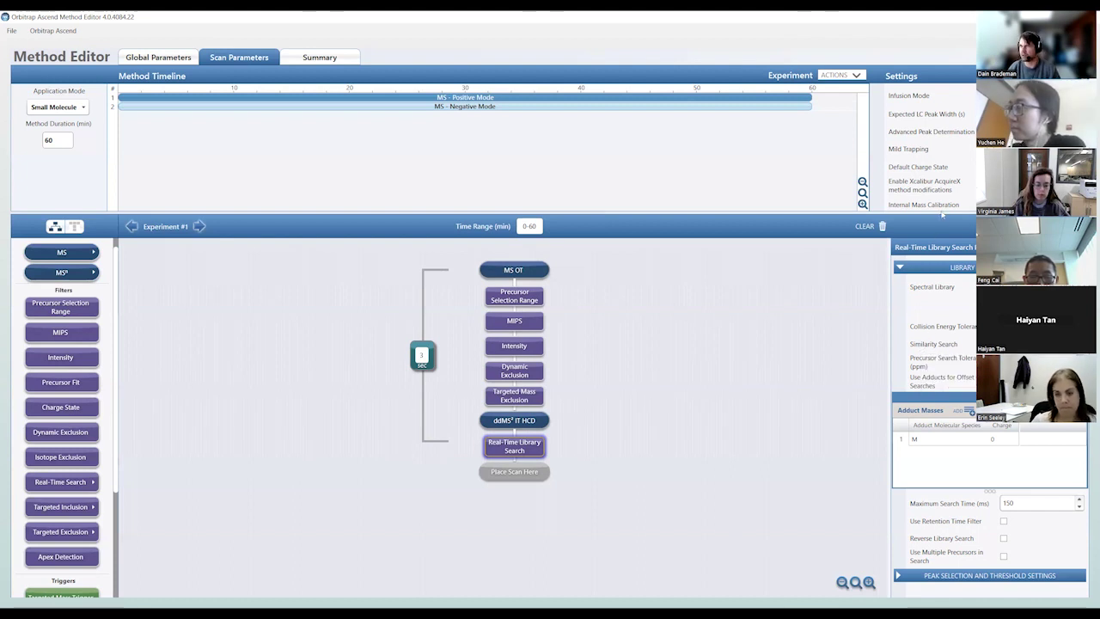
left_click_drag(940, 211, 936, 165)
mouse_move(934, 297)
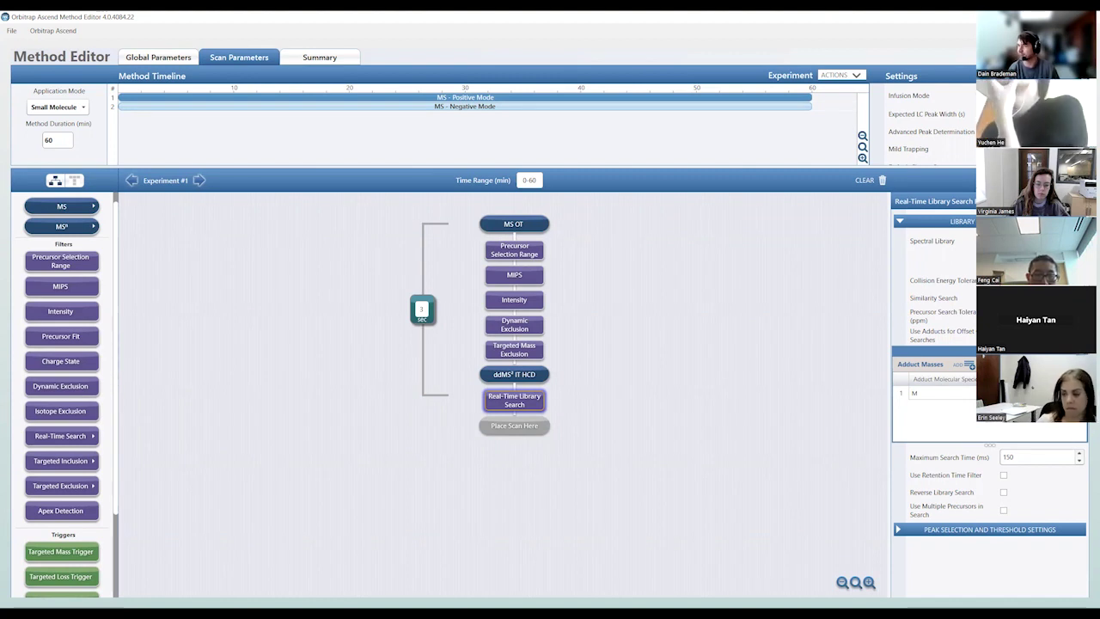
- Change the first adduct molecular species to 2M+H and restore it to M
left_click(936, 392)
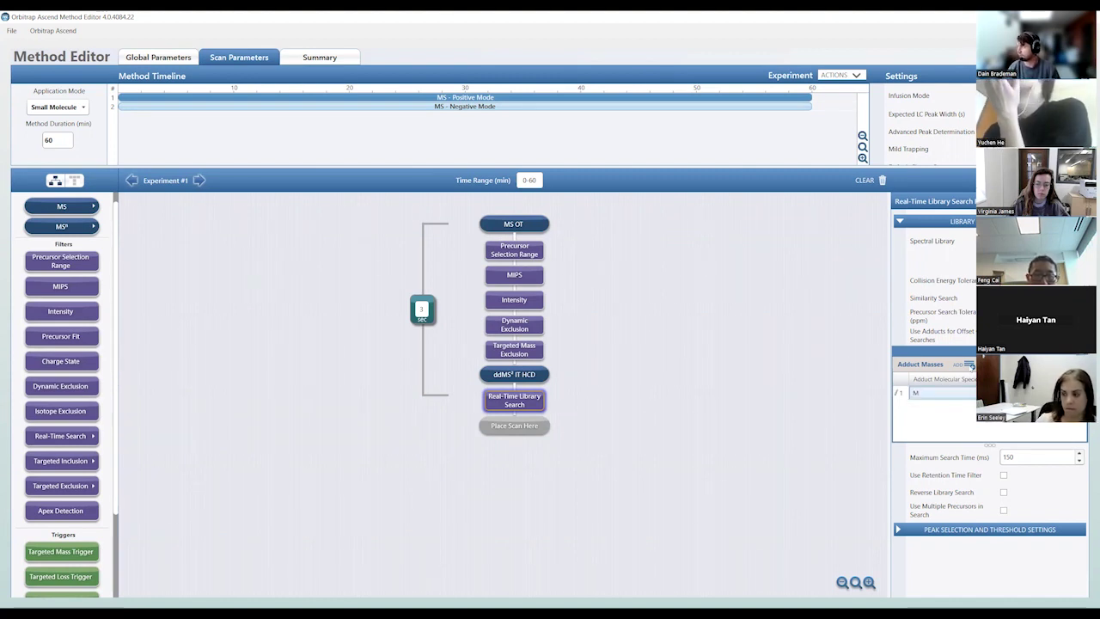
left_click(969, 396)
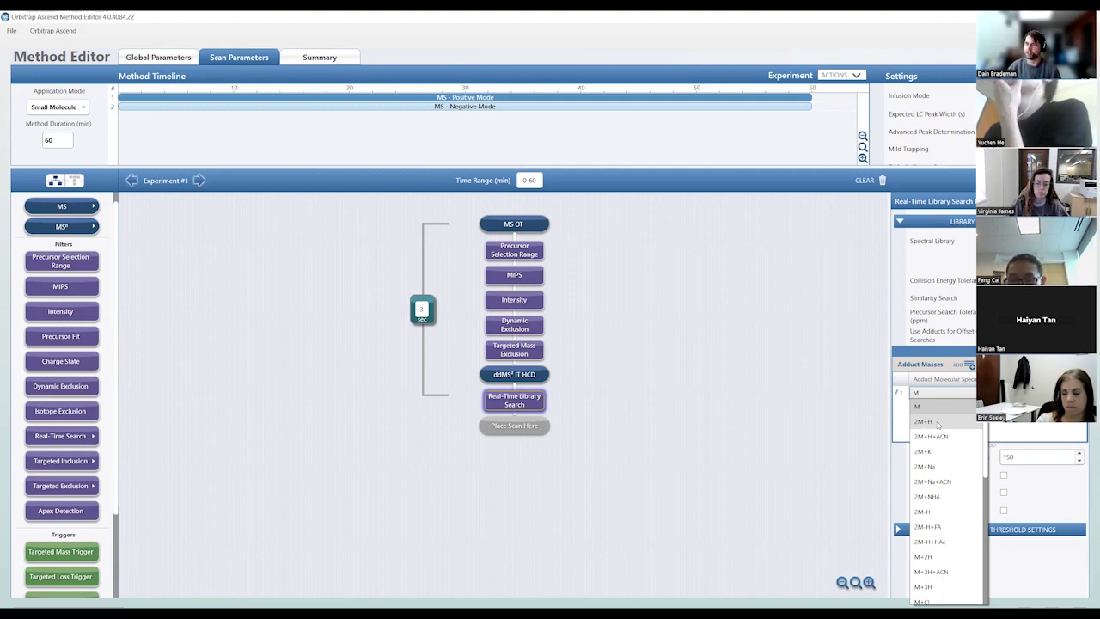
left_click(937, 422)
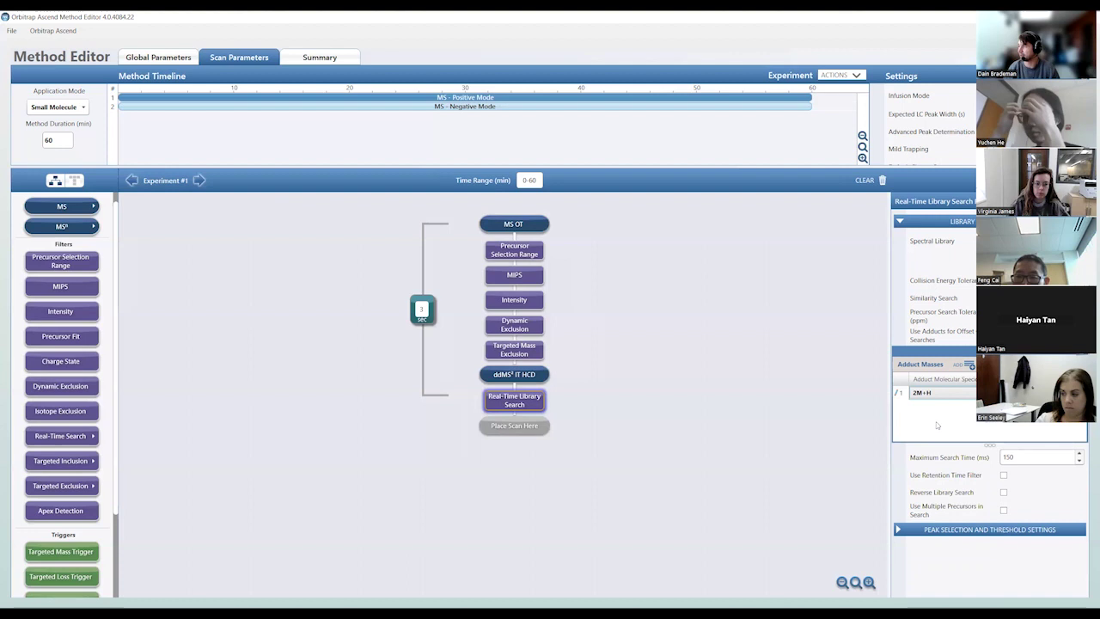
left_click(943, 400)
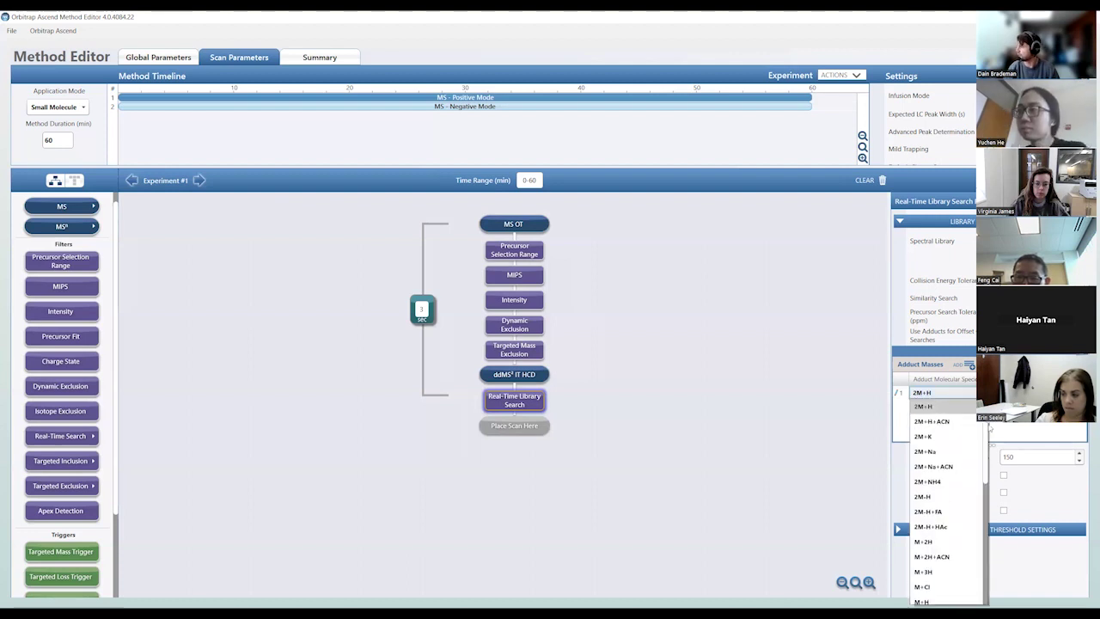
type("M")
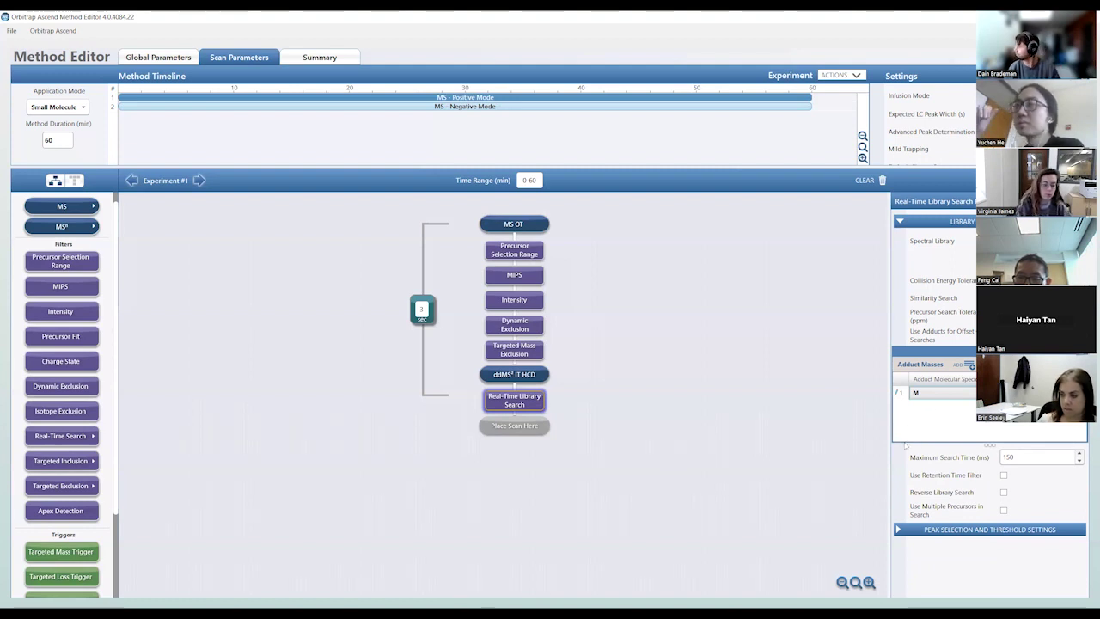
- Examine the maximum search time, retention time filter and the peak selection and threshold settings of the library search
mouse_move(943, 462)
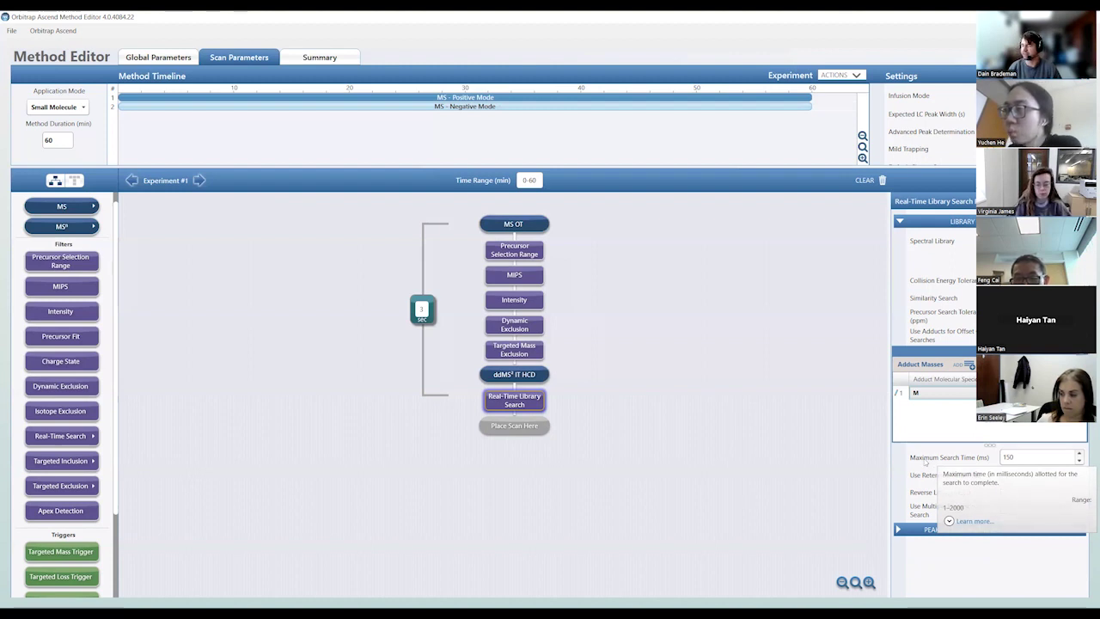
double_click(1029, 459)
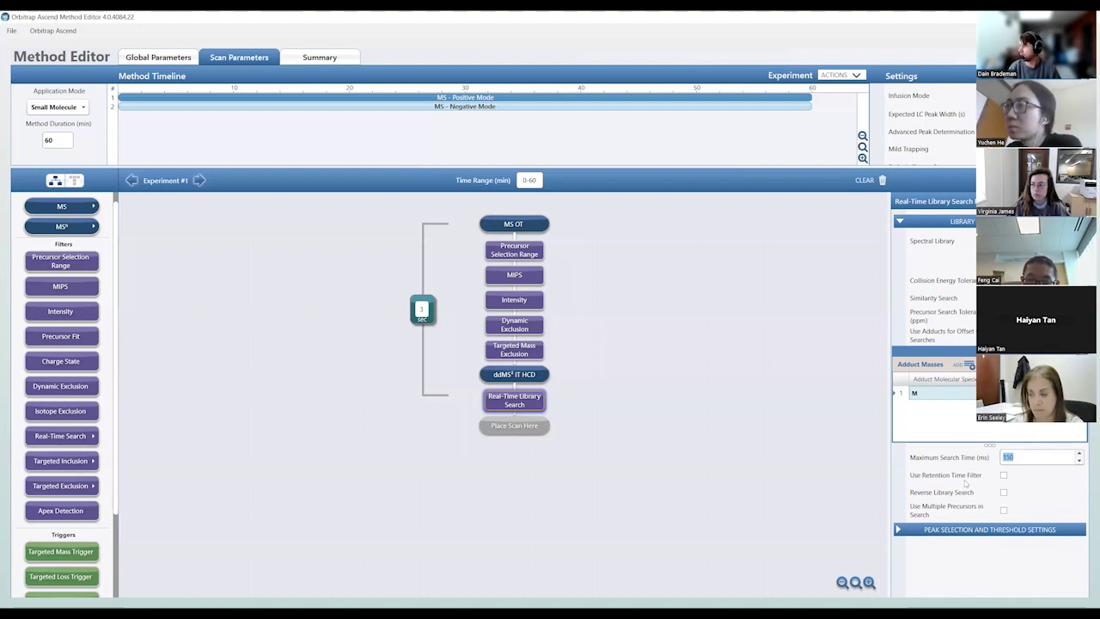
mouse_move(959, 479)
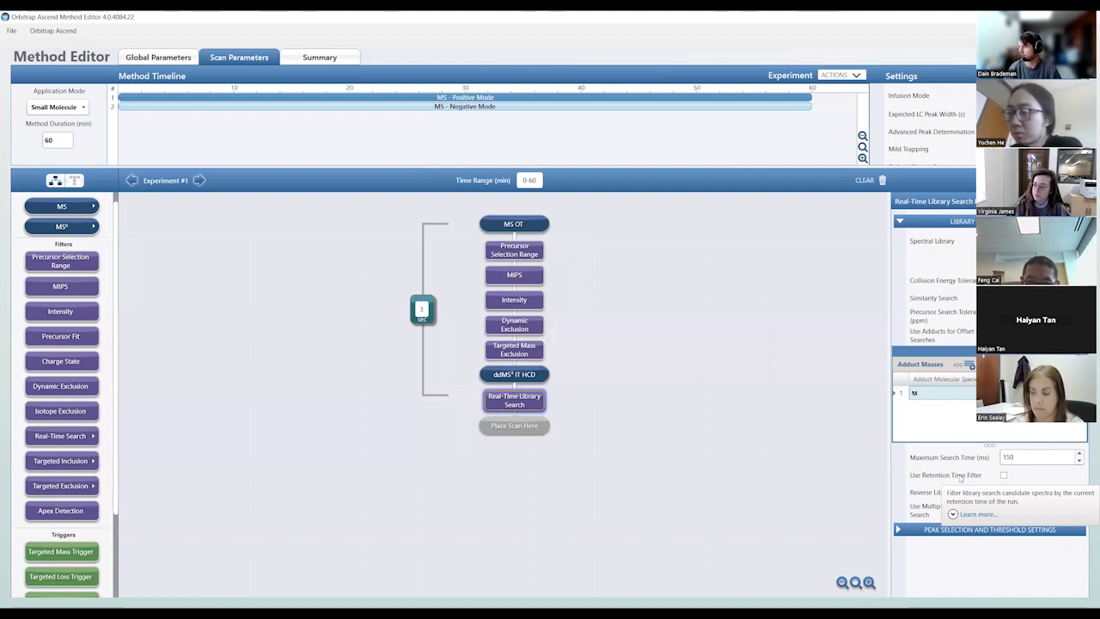
left_click(898, 529)
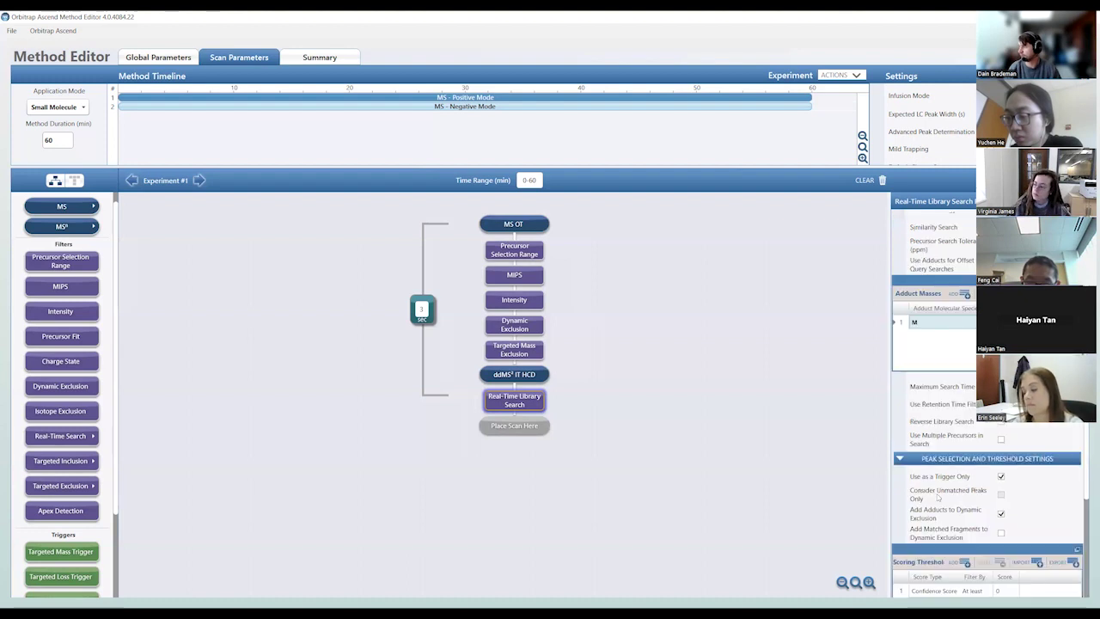
scroll(927, 510, "down", 2)
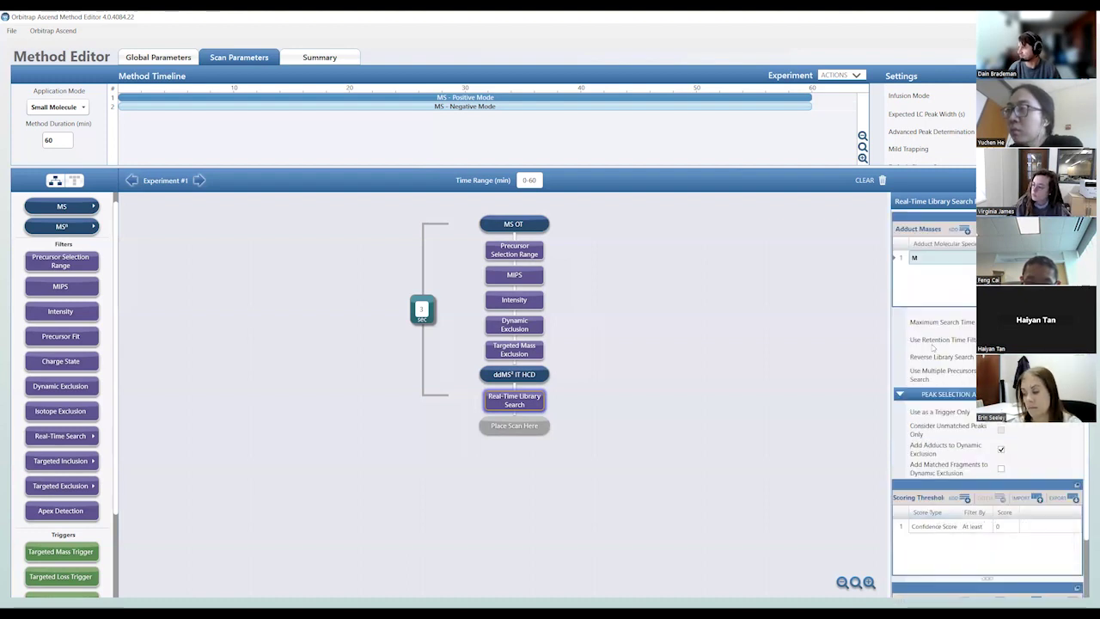
mouse_move(922, 361)
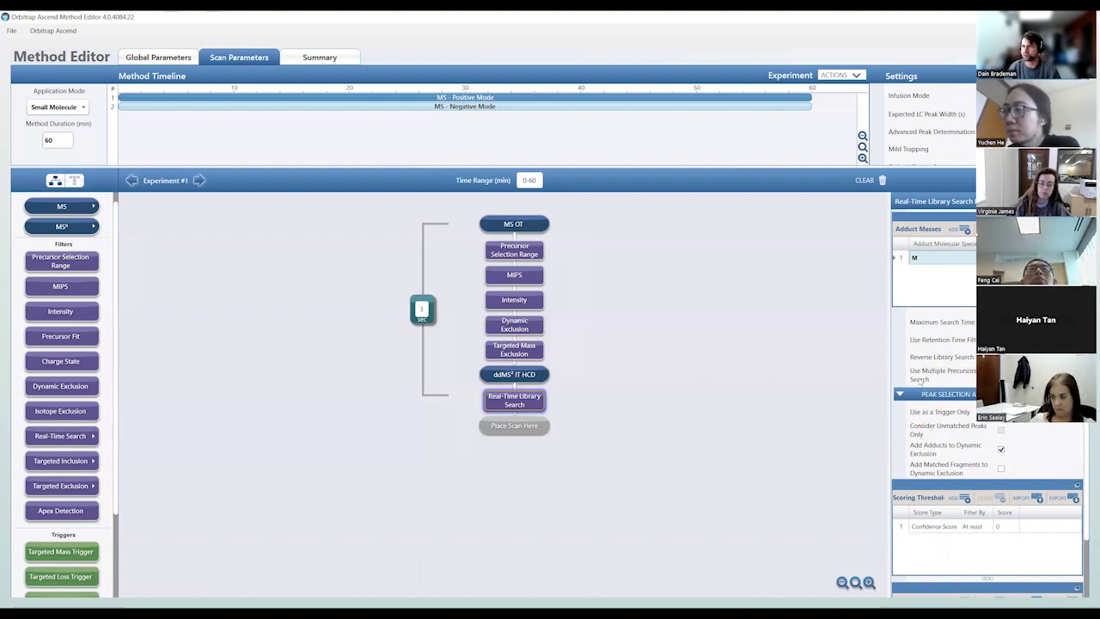
mouse_move(920, 381)
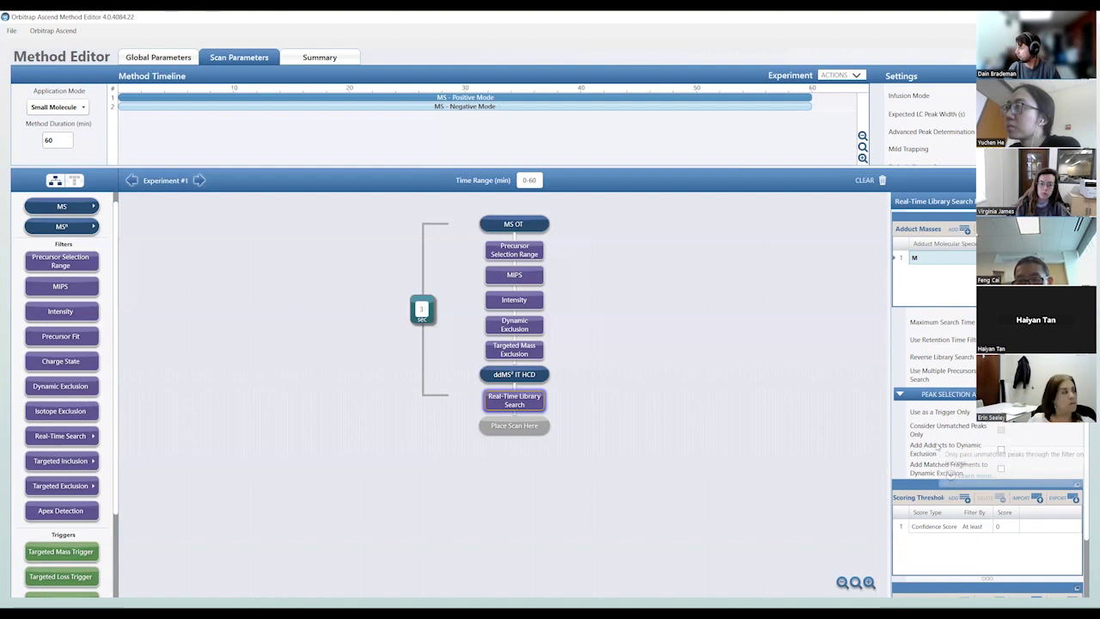
left_click_drag(1086, 511, 1087, 543)
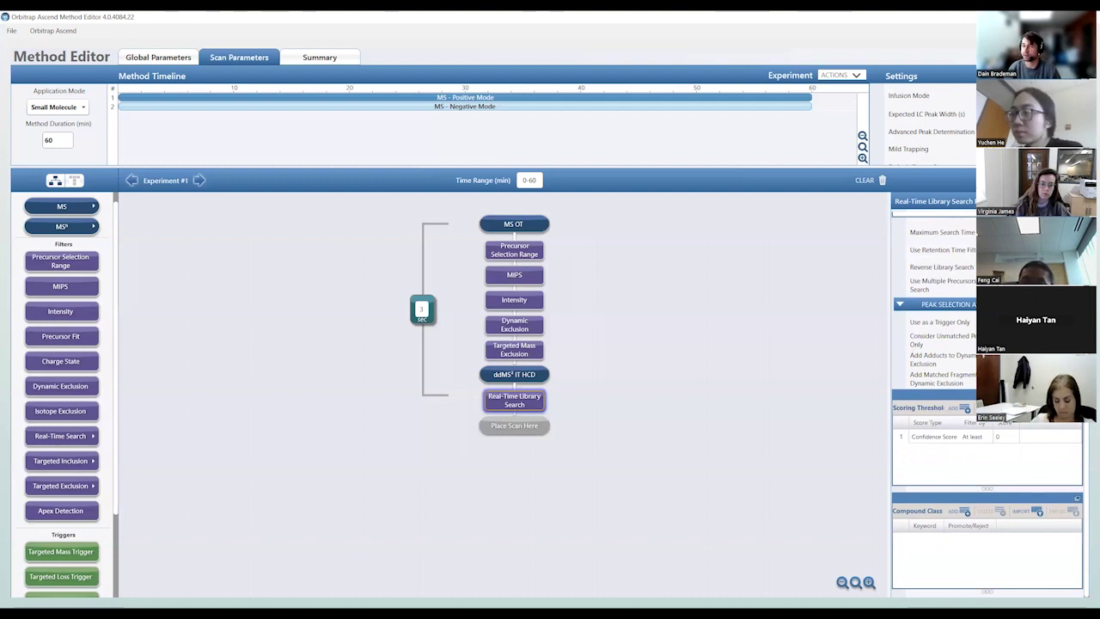
- Set the library search's scoring threshold to a Cosine Score of at least 90
left_click(943, 438)
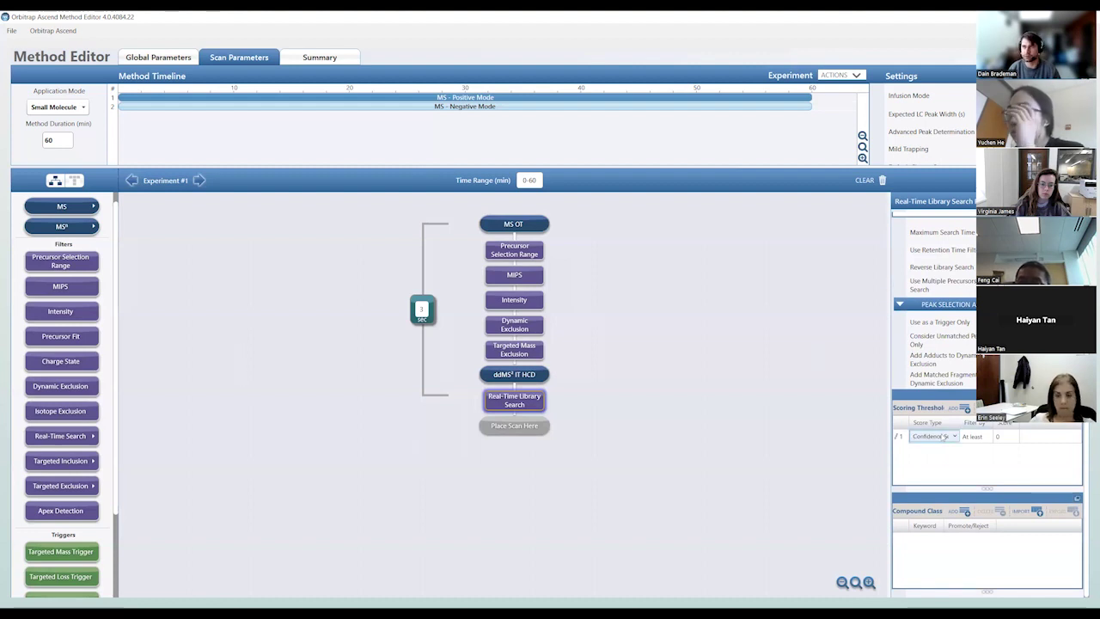
left_click(944, 437)
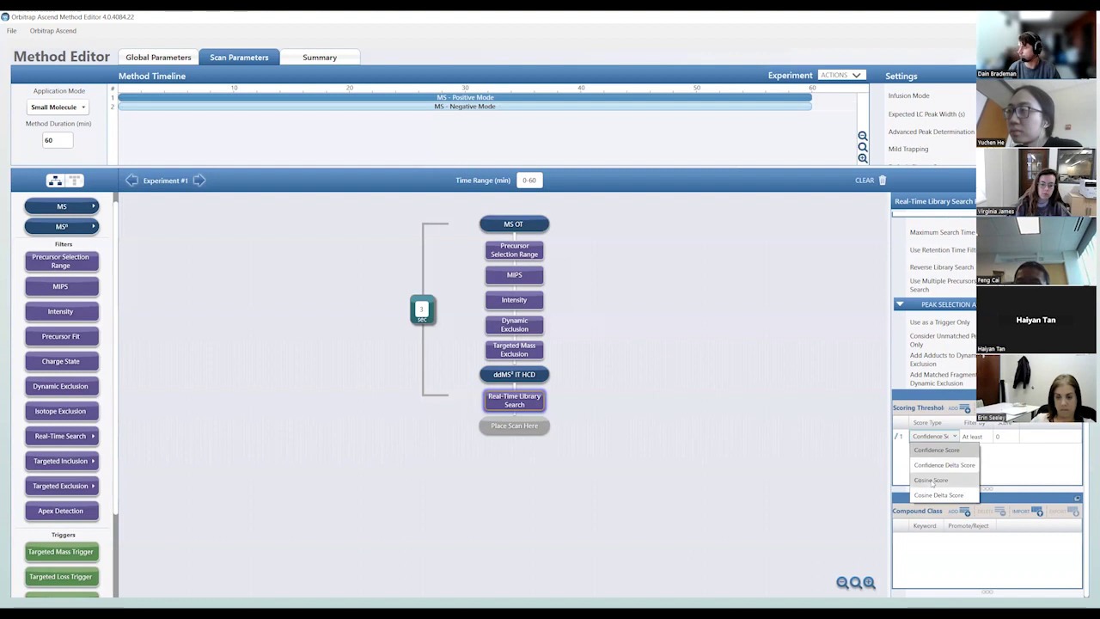
left_click(931, 482)
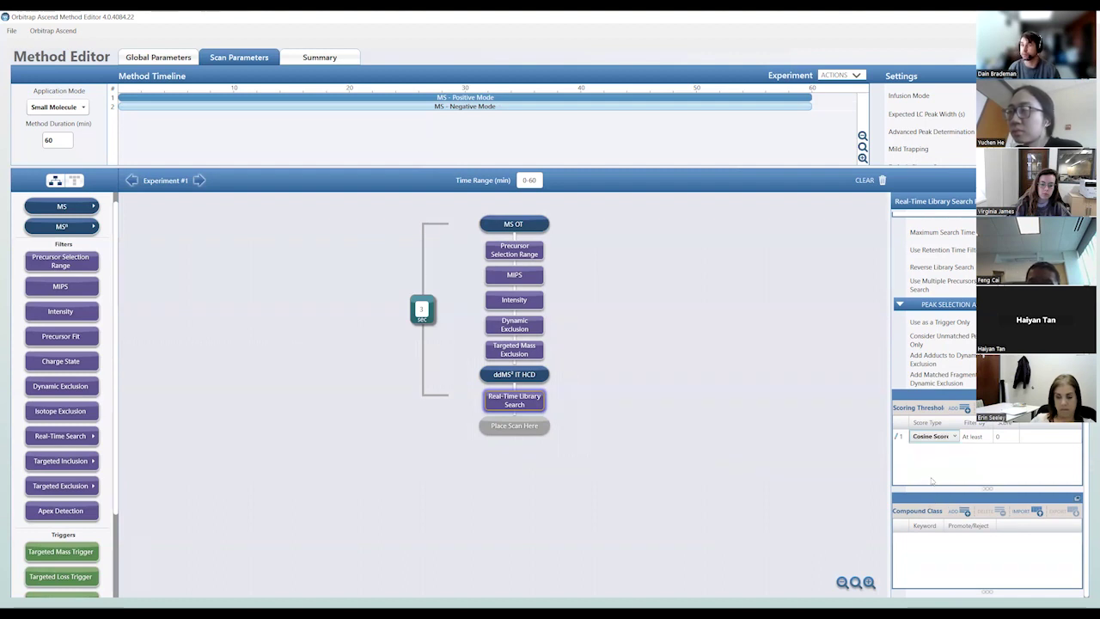
left_click(984, 438)
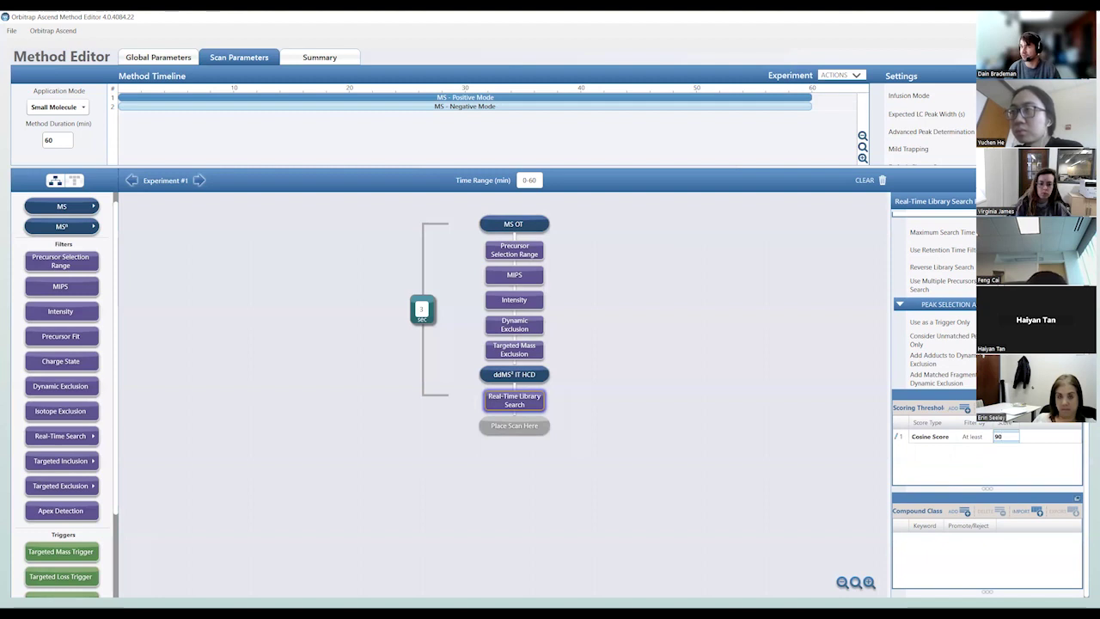
left_click(1002, 437)
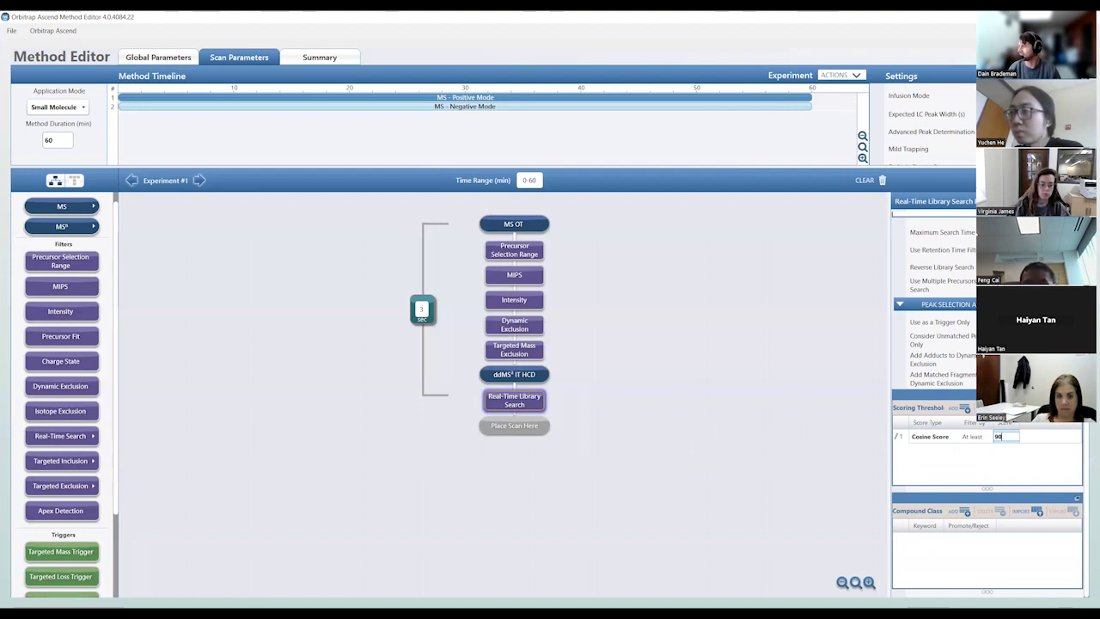
key("Return")
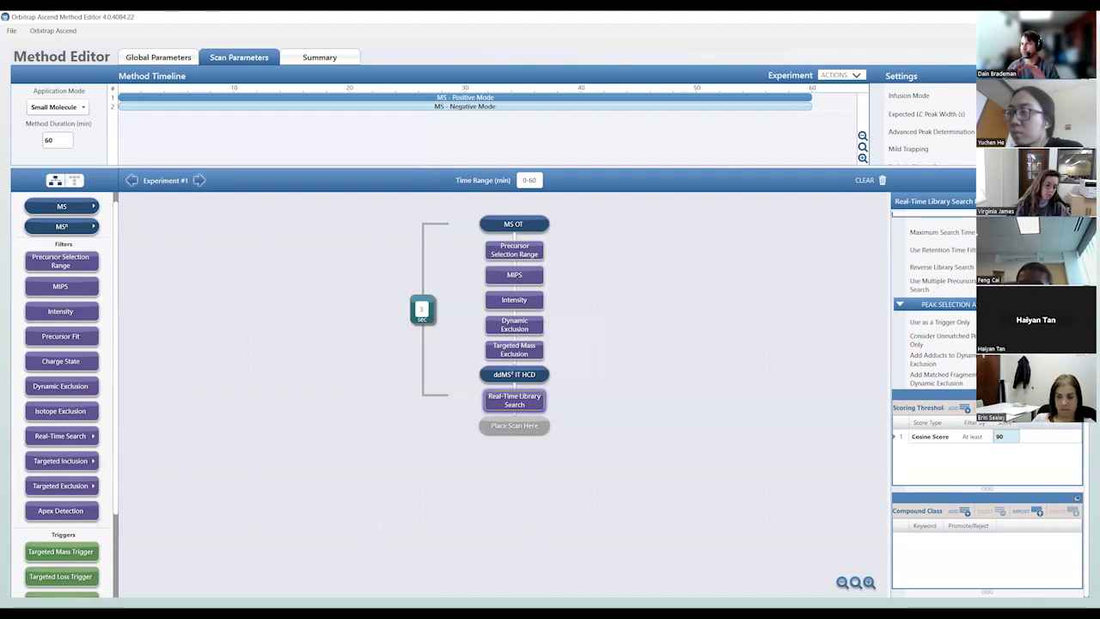
- Add two parallel data-dependent MSn scans beneath the Real-Time Library Search filter in Experiment #1
left_click(55, 224)
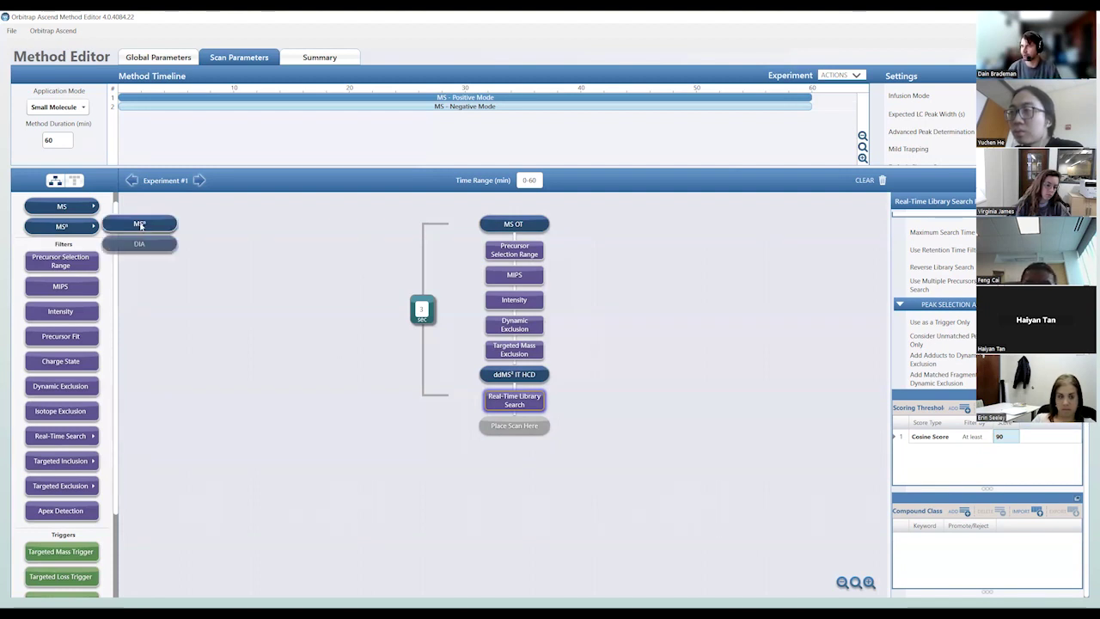
left_click_drag(139, 224, 514, 425)
left_click_drag(395, 427, 406, 431)
left_click(57, 226)
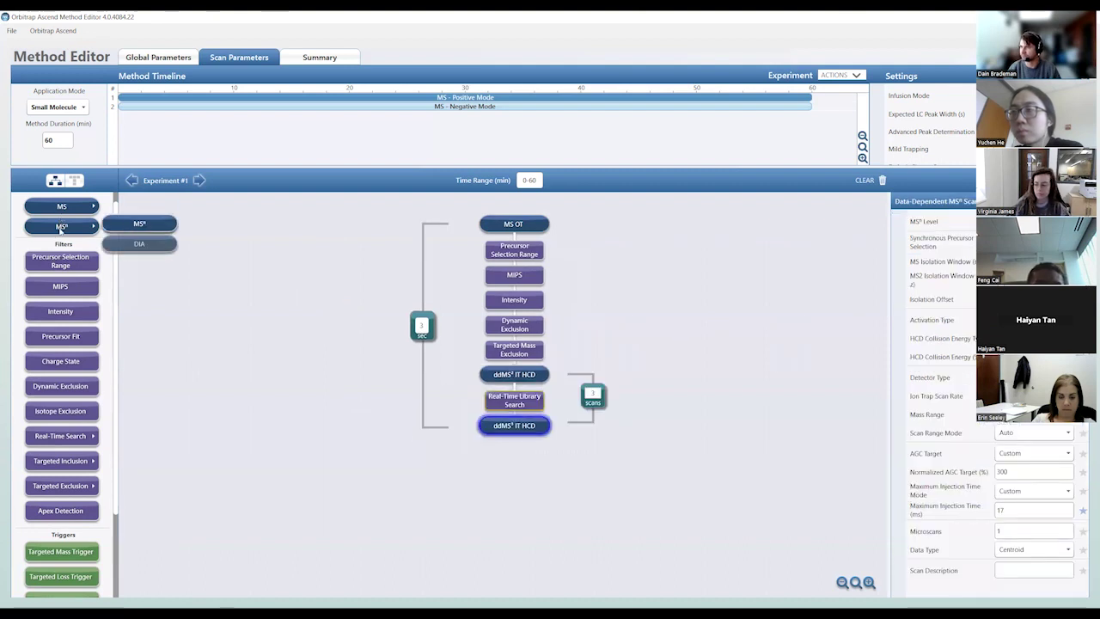
left_click_drag(146, 227, 595, 378)
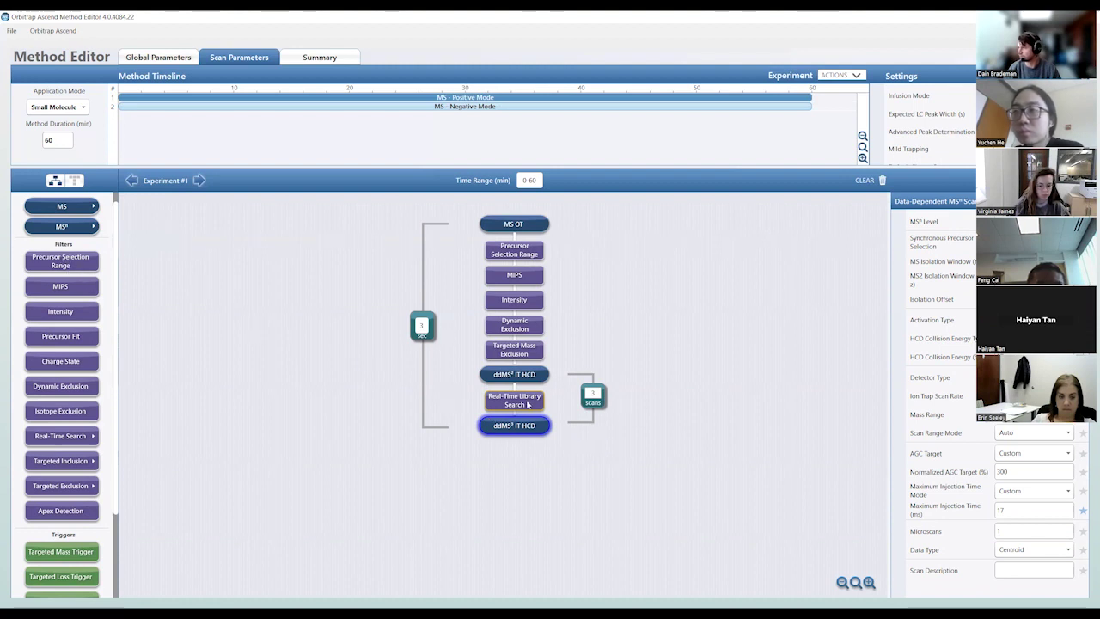
left_click(53, 225)
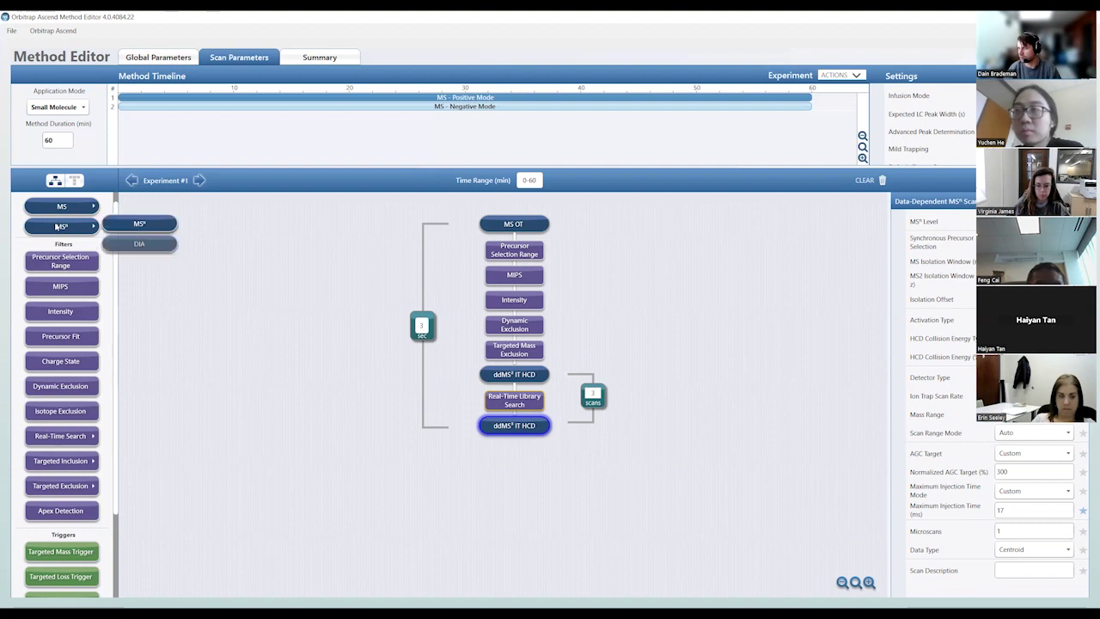
left_click(63, 440)
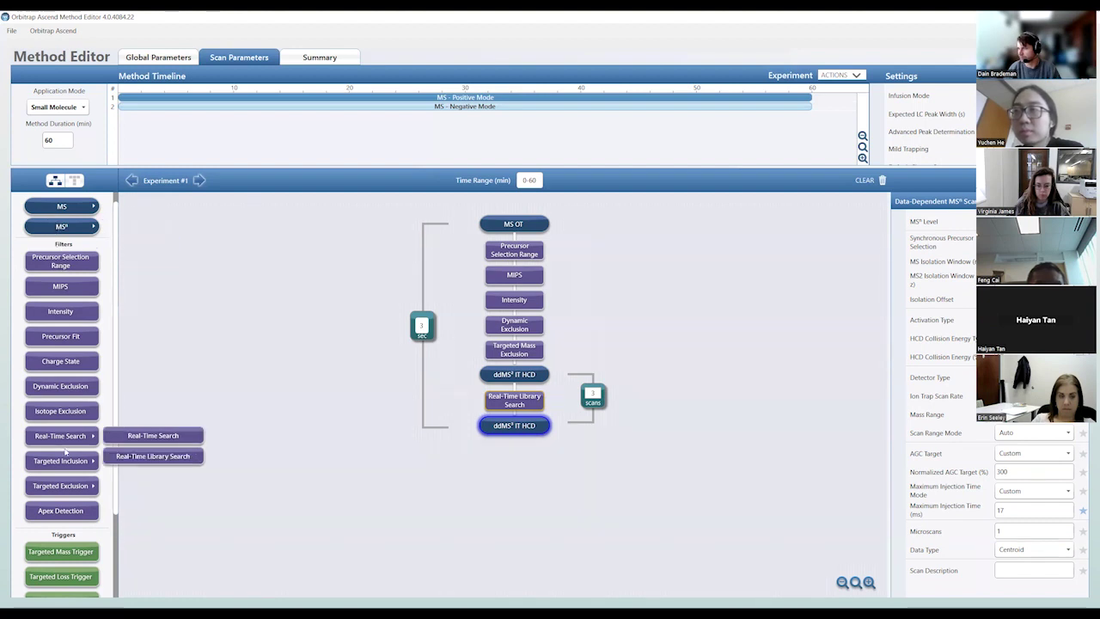
left_click_drag(356, 441, 509, 468)
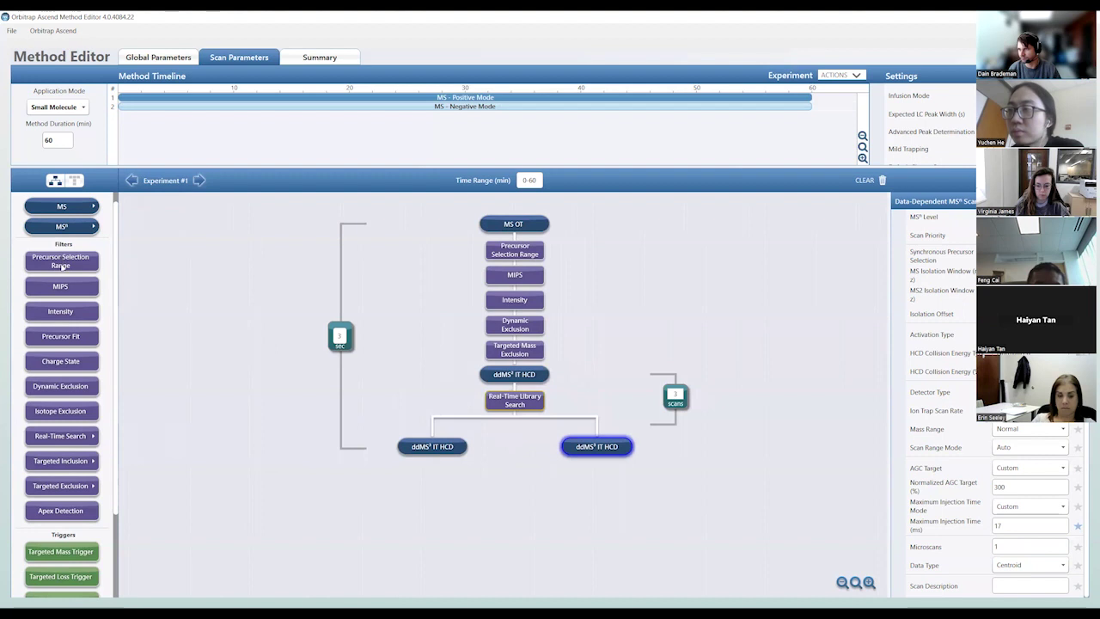
- Place the existing Real-Time Library Search filter on the first MSn branch and add another such filter to the second branch
left_click_drag(58, 338, 430, 446)
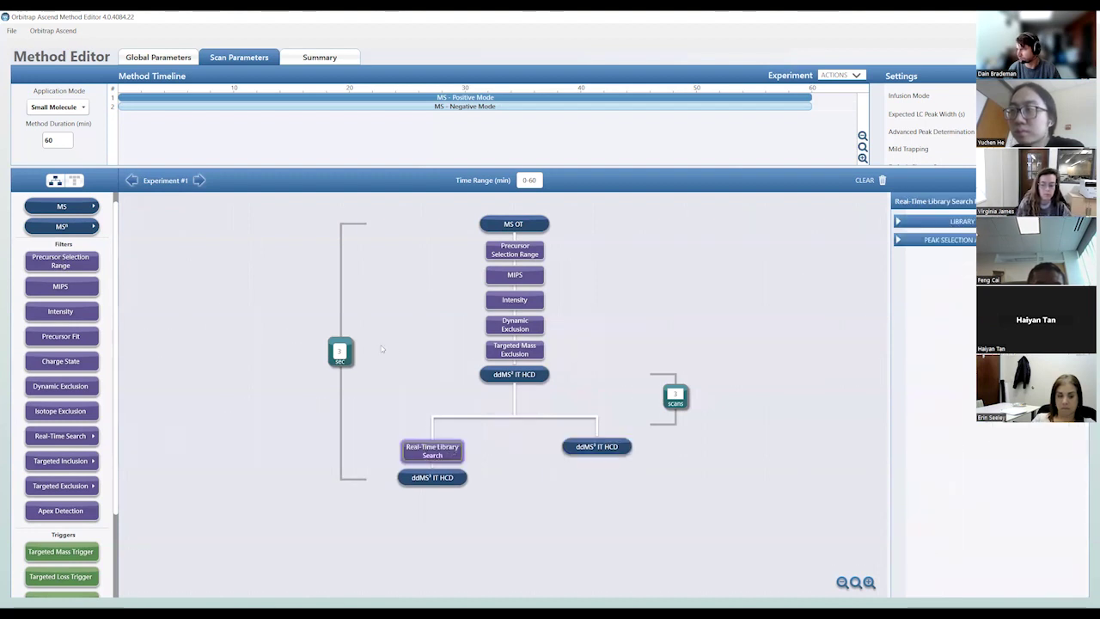
mouse_move(86, 436)
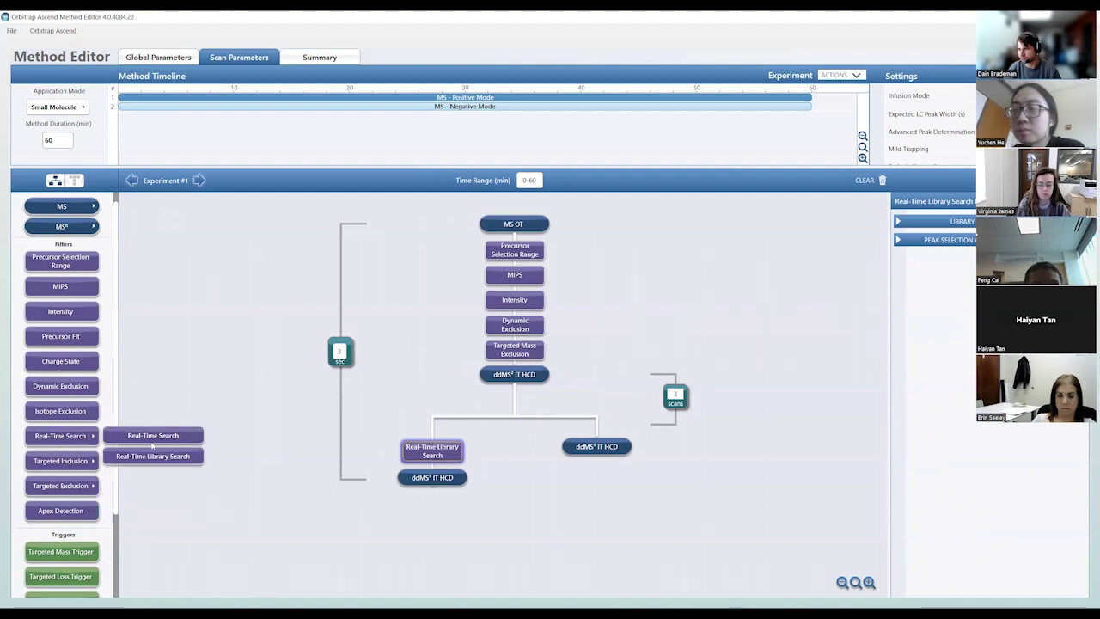
left_click_drag(161, 458, 438, 448)
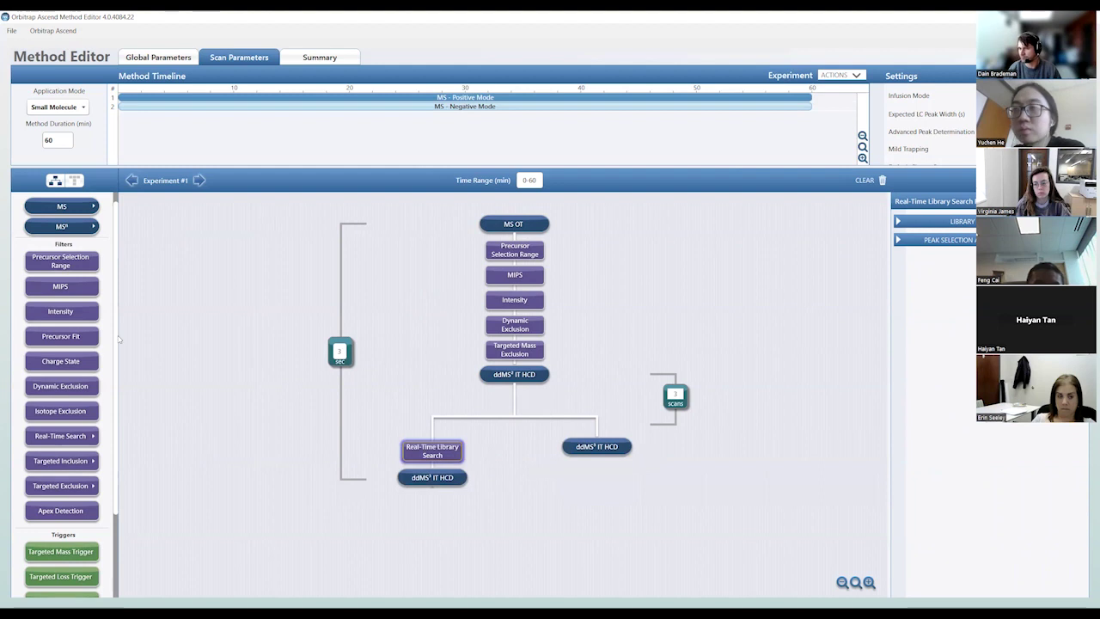
left_click(69, 437)
left_click_drag(149, 460, 600, 449)
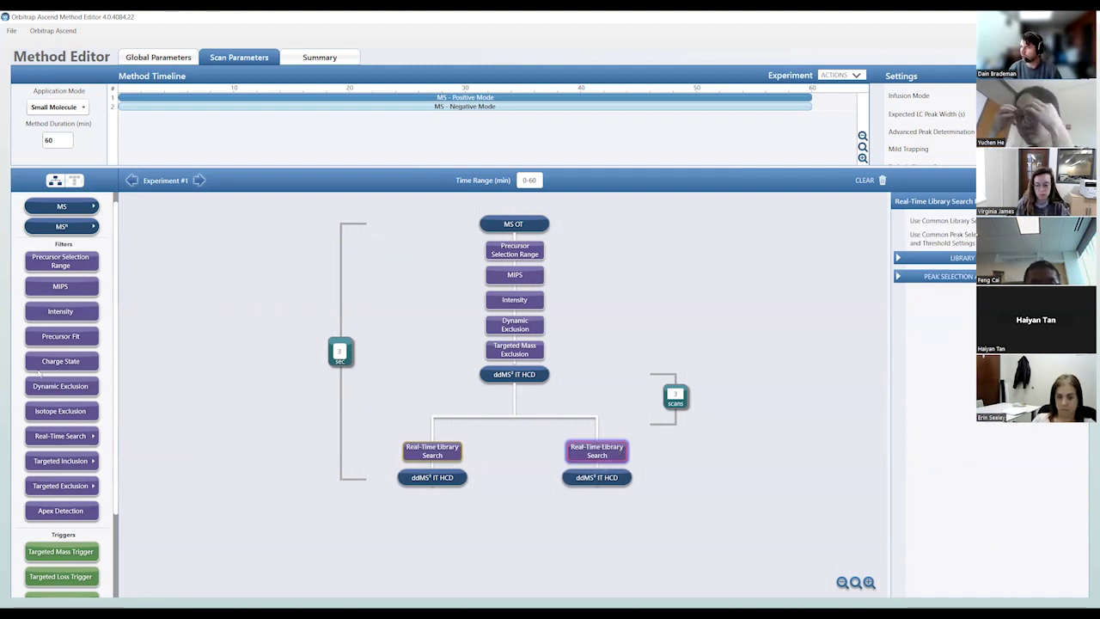
- Add a third parallel MSn branch and move the first branch's Real-Time Library Search filter onto it
mouse_move(68, 208)
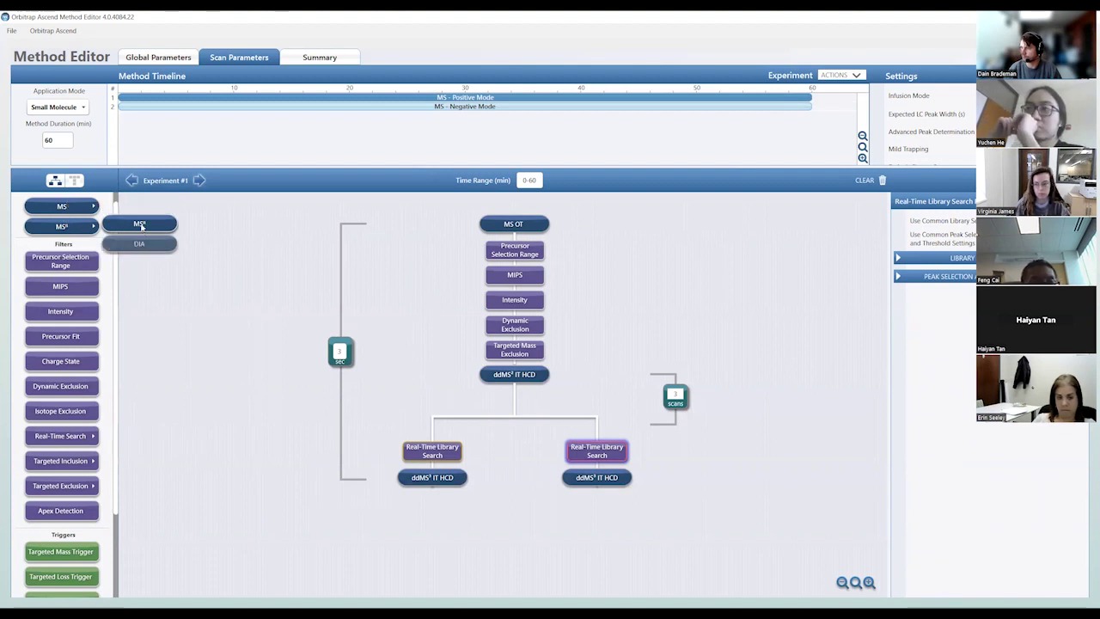
left_click_drag(141, 226, 597, 469)
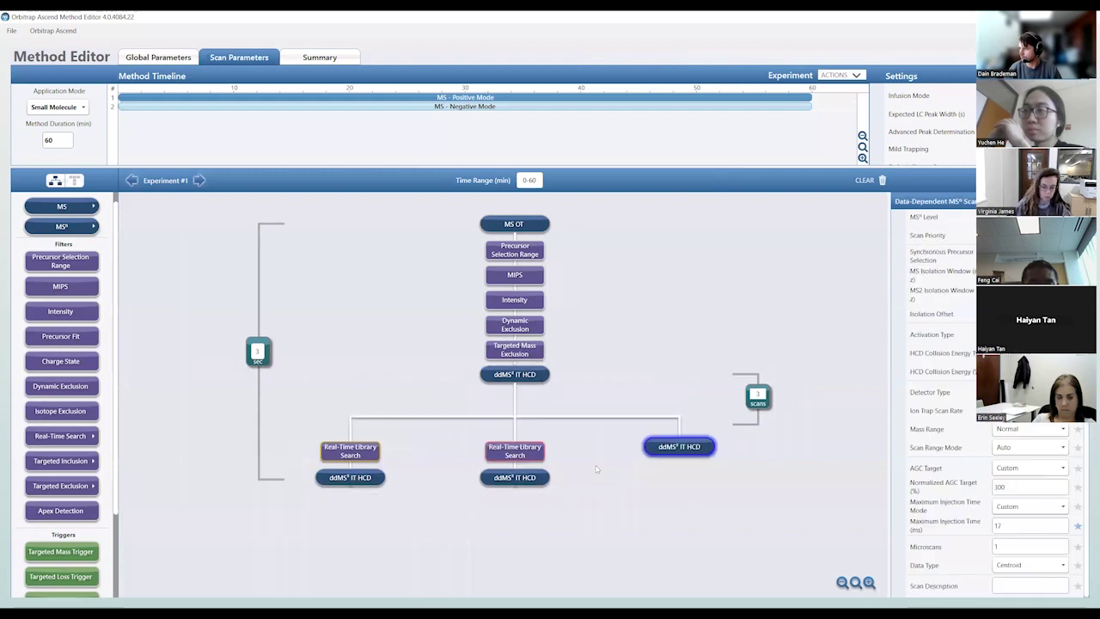
mouse_move(63, 438)
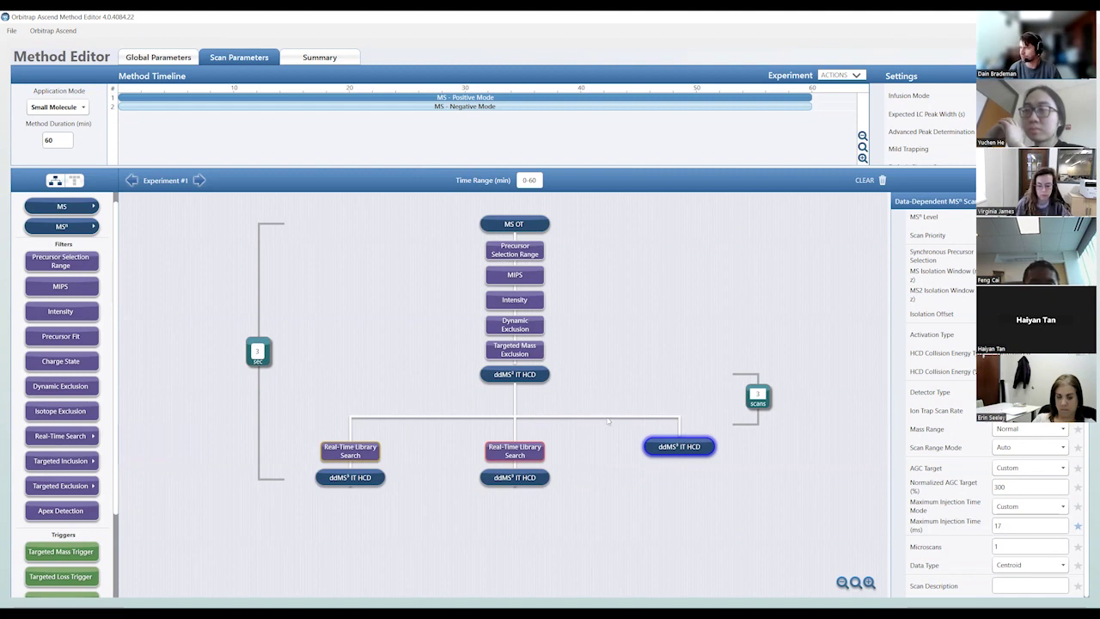
left_click_drag(402, 438, 749, 447)
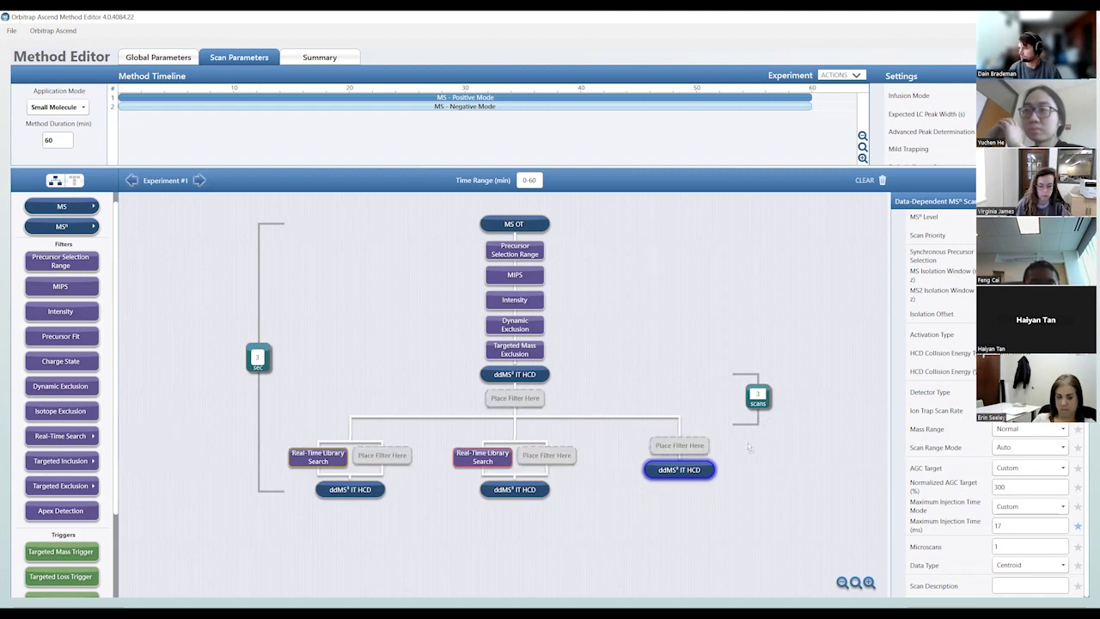
left_click_drag(680, 448, 679, 447)
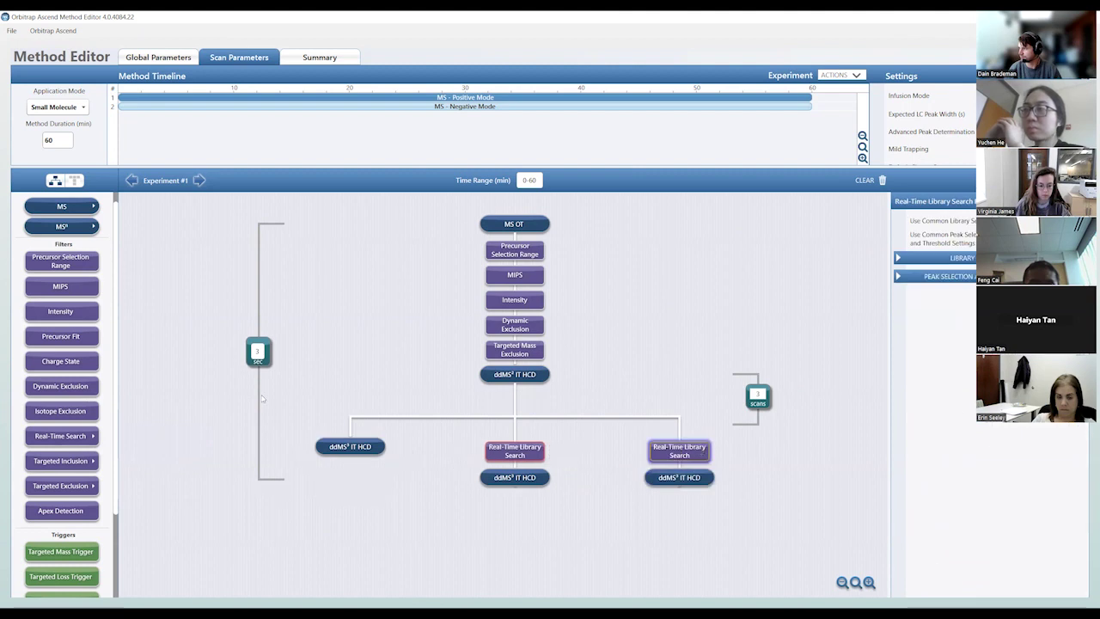
mouse_move(74, 439)
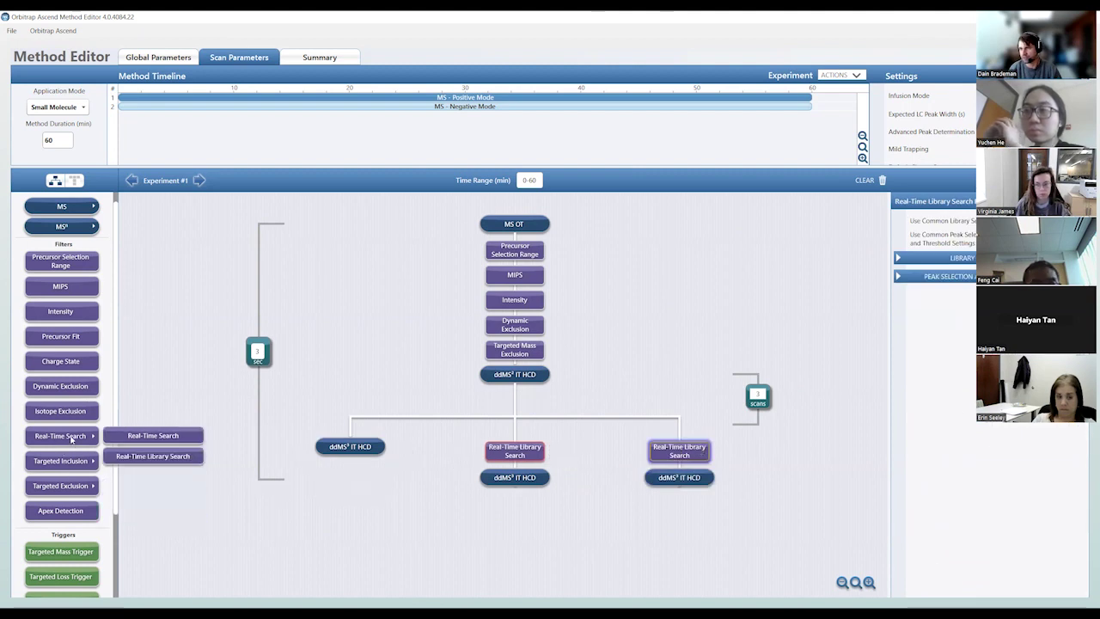
left_click_drag(142, 460, 314, 406)
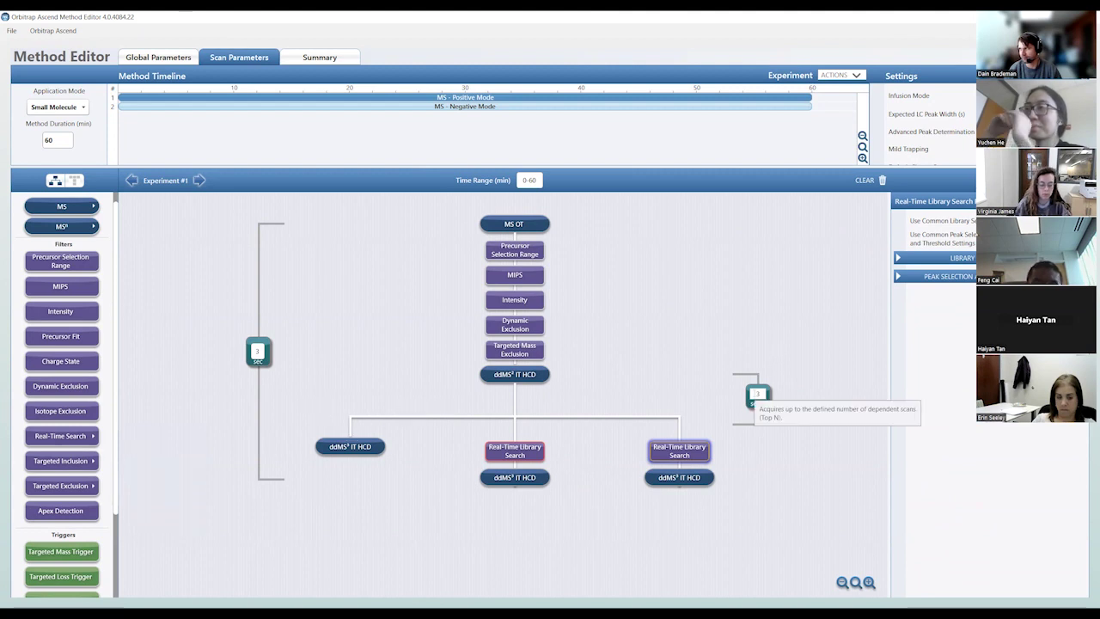
- Set the number of dependent scans to 1 and the time between master scans to 1 second
left_click(760, 394)
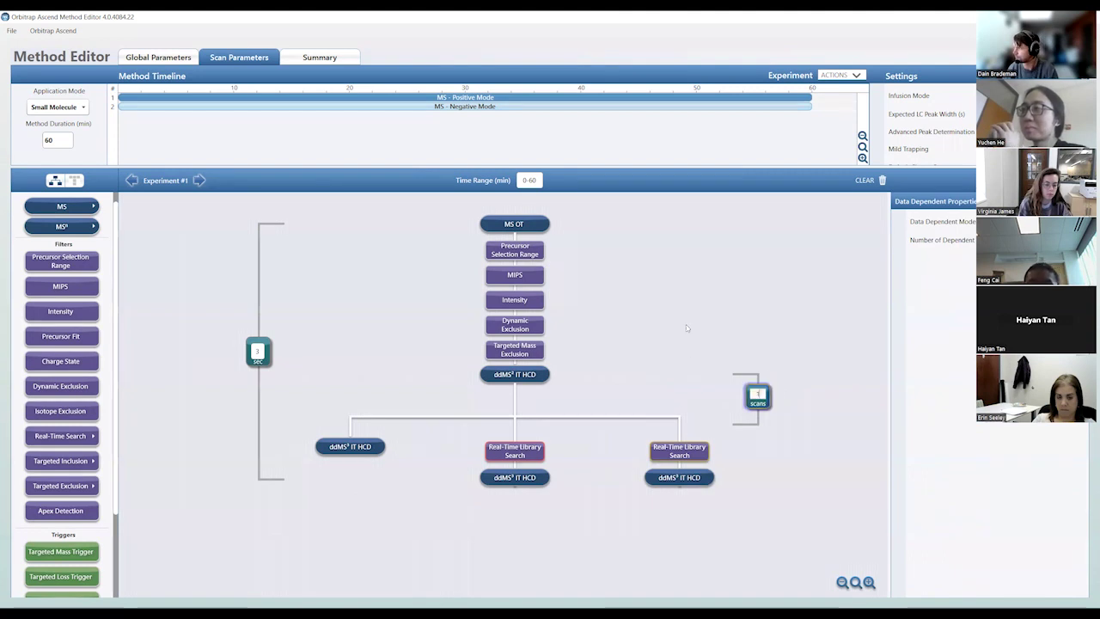
left_click(257, 352)
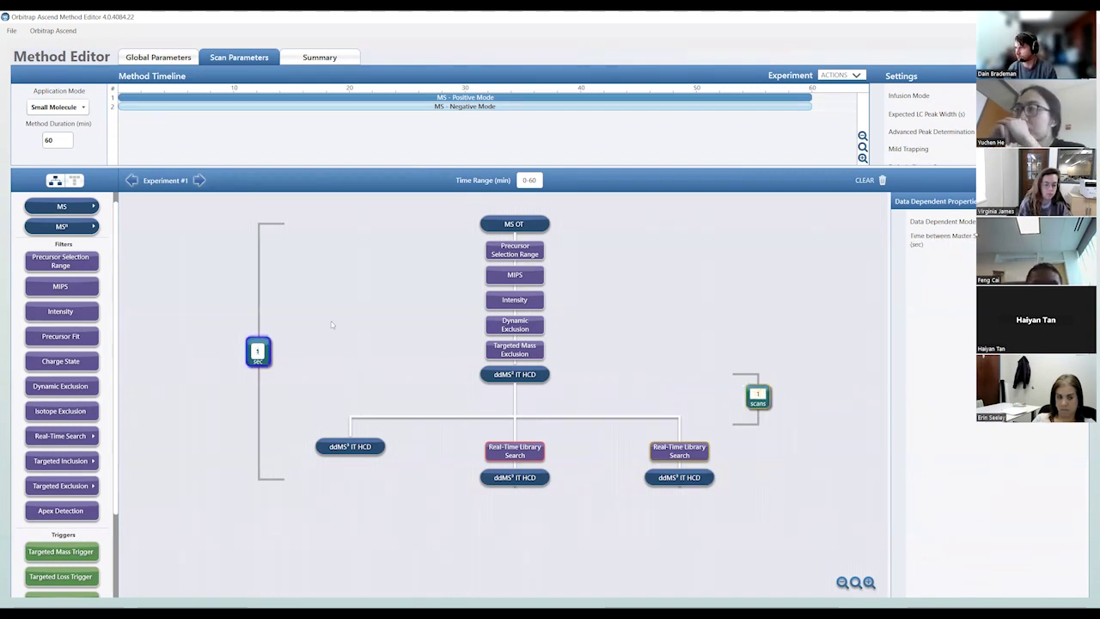
- Move the middle branch's Real-Time Library Search filter to the first branch and add a new one to the middle branch
left_click_drag(522, 444, 351, 450)
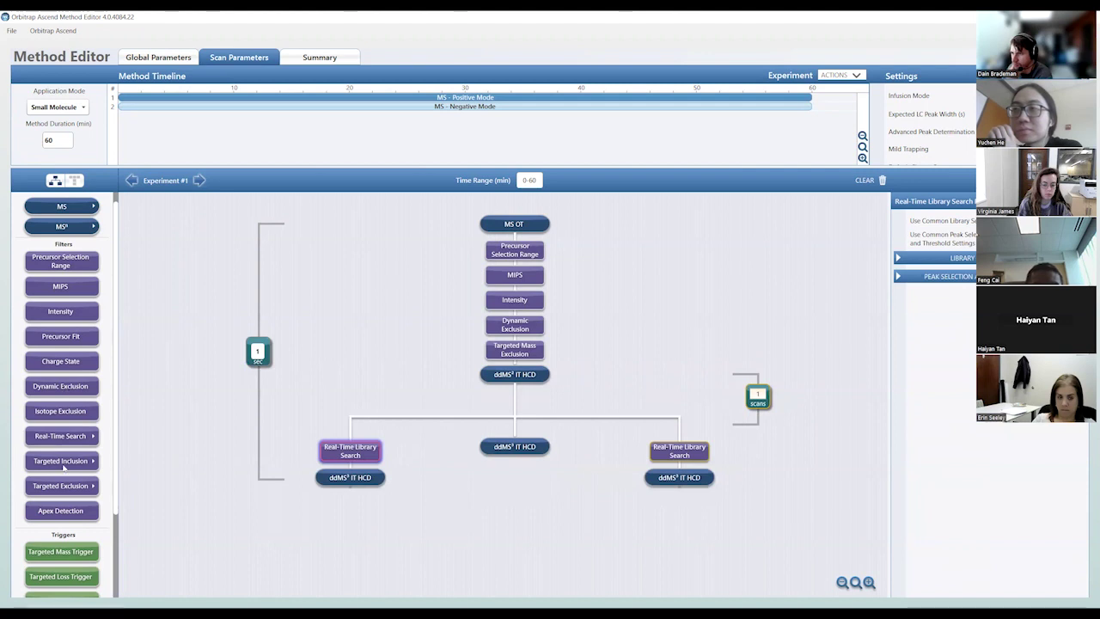
left_click(68, 439)
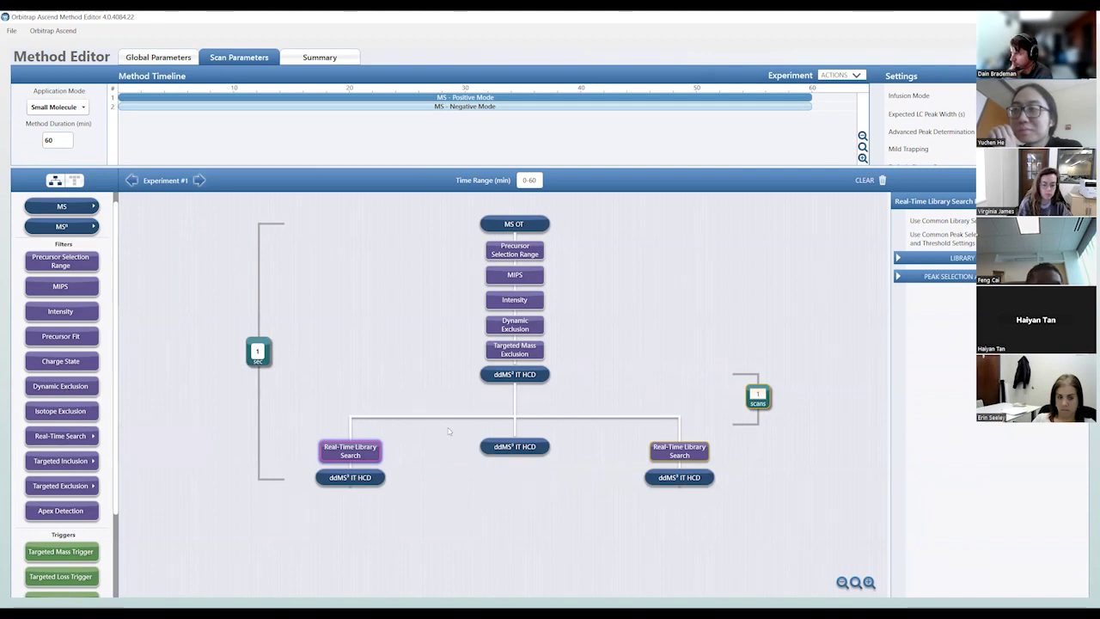
left_click(71, 439)
left_click_drag(135, 458, 524, 450)
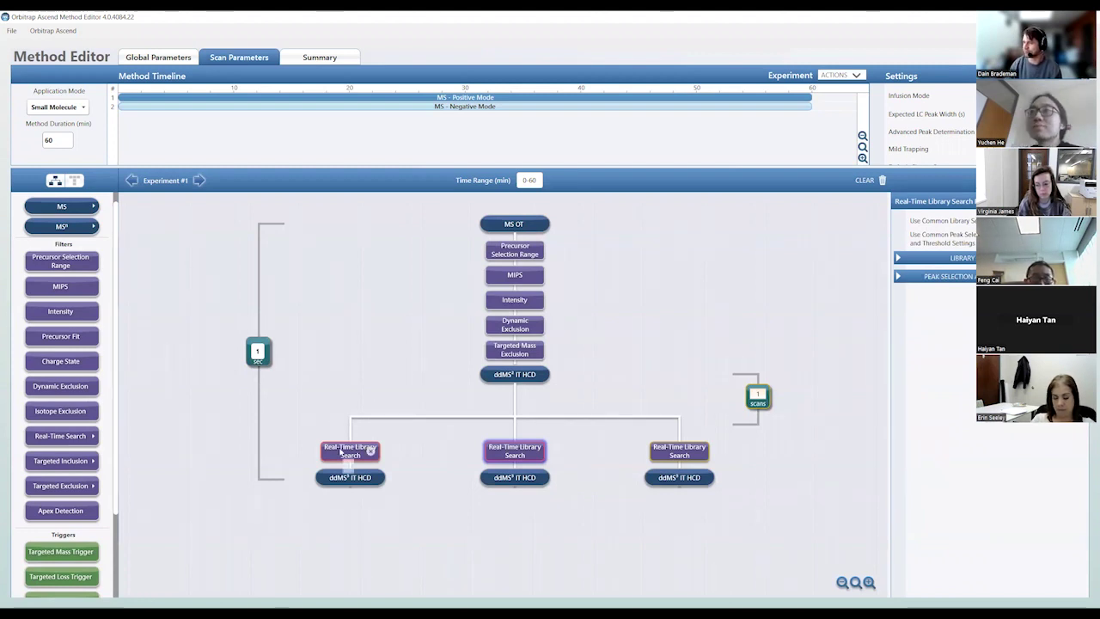
- Set the scoring threshold of the first branch's Real-Time Library Search filter to a Cosine Score of at least 90
left_click(662, 454)
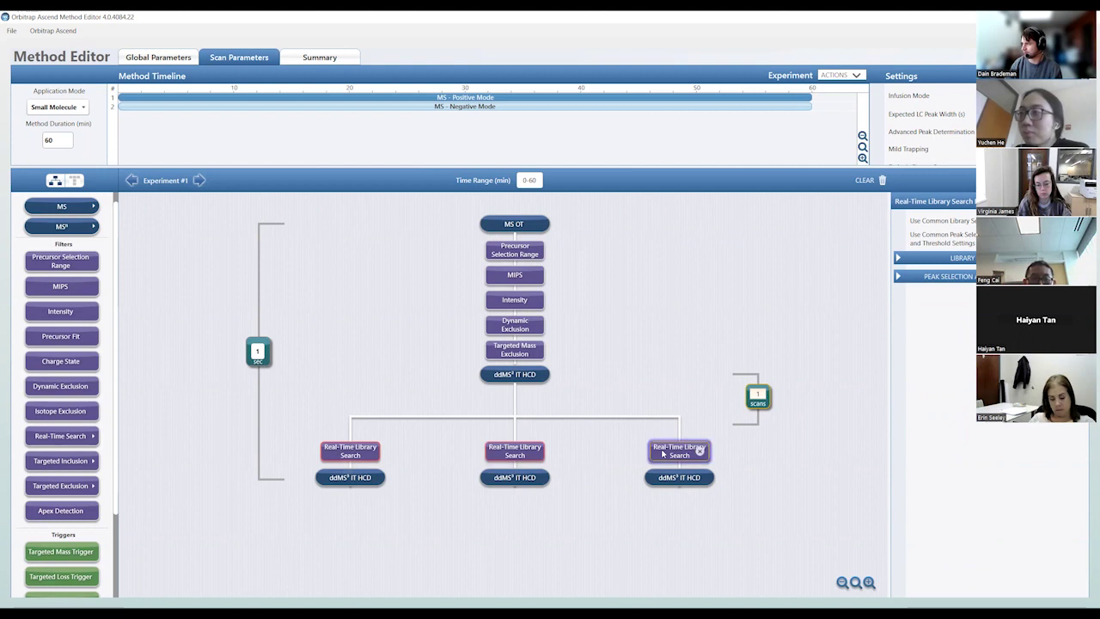
left_click(360, 454)
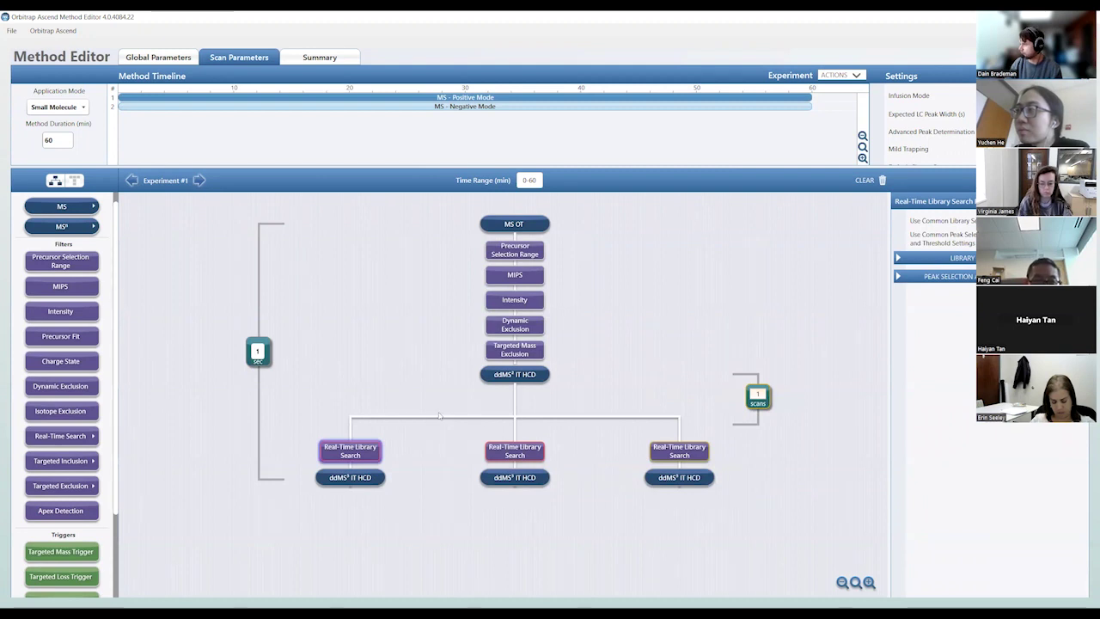
left_click(897, 258)
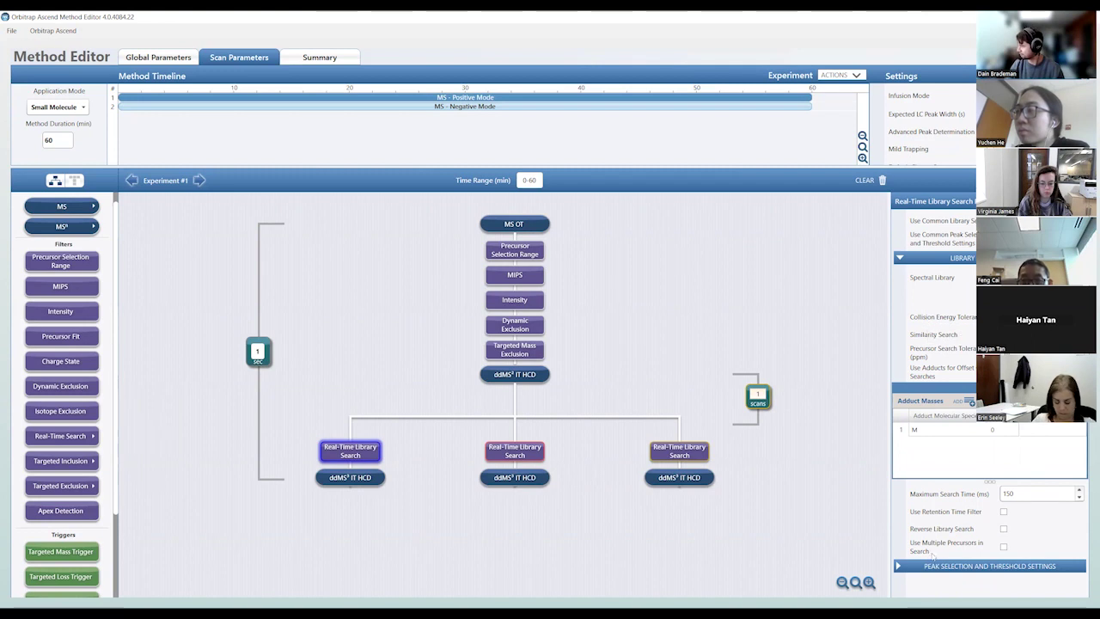
left_click(900, 566)
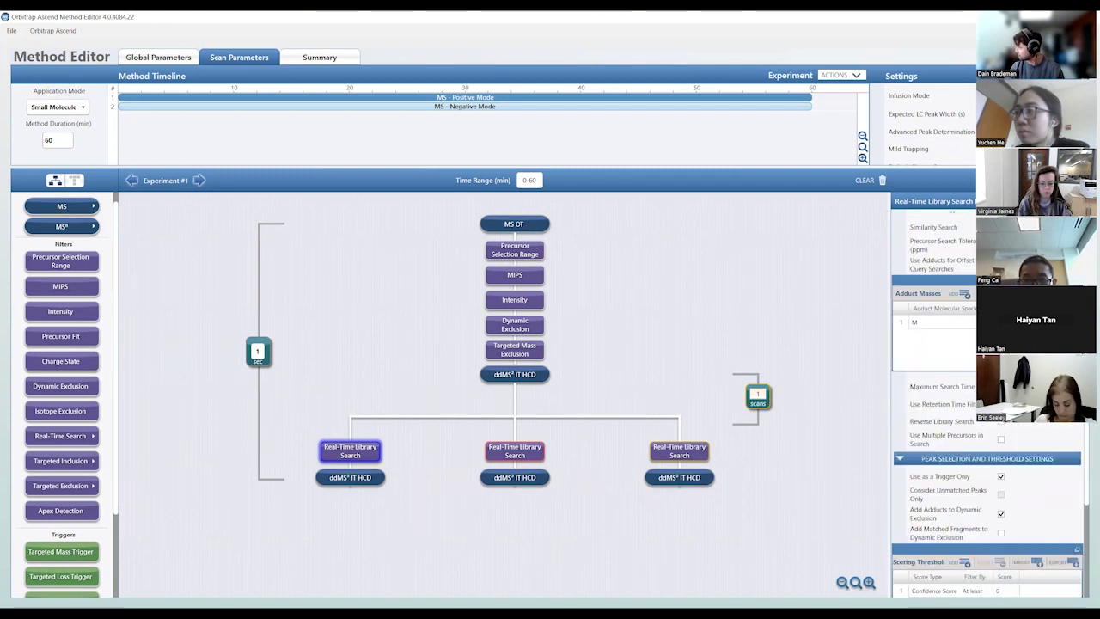
scroll(945, 430, "down", 3)
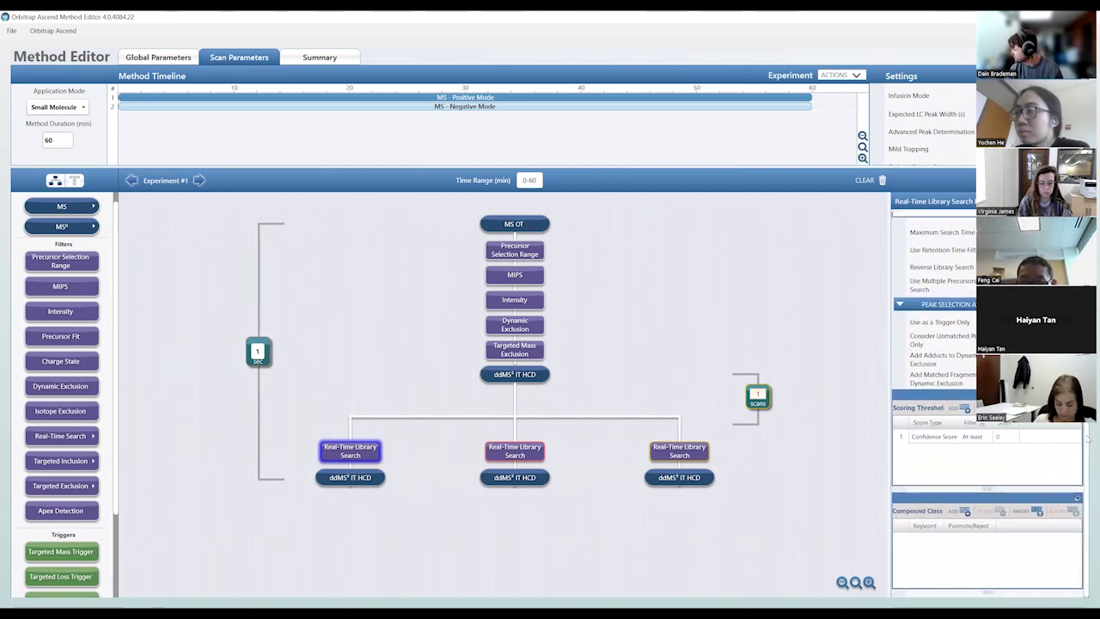
left_click(930, 436)
left_click(942, 456)
left_click(935, 438)
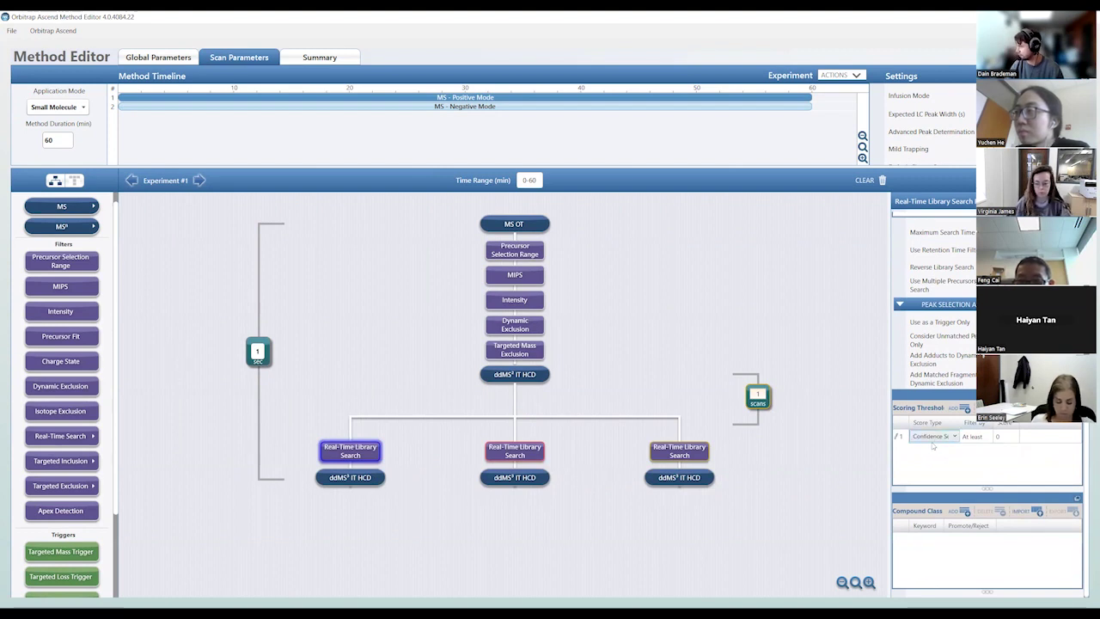
left_click(933, 440)
left_click(930, 479)
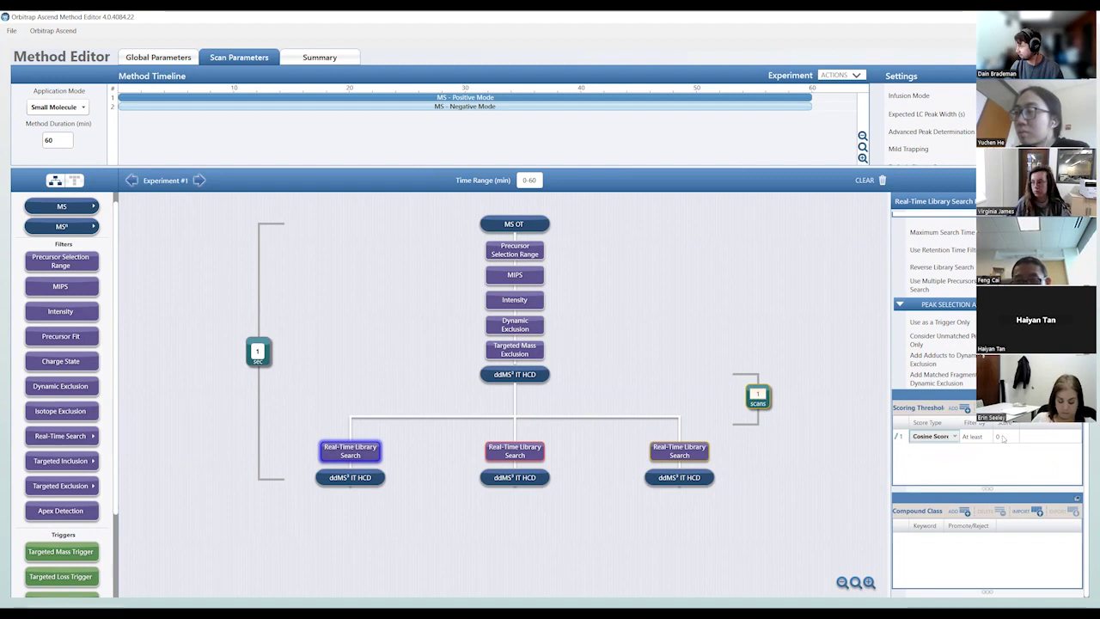
left_click(1003, 436)
type("90")
left_click(970, 458)
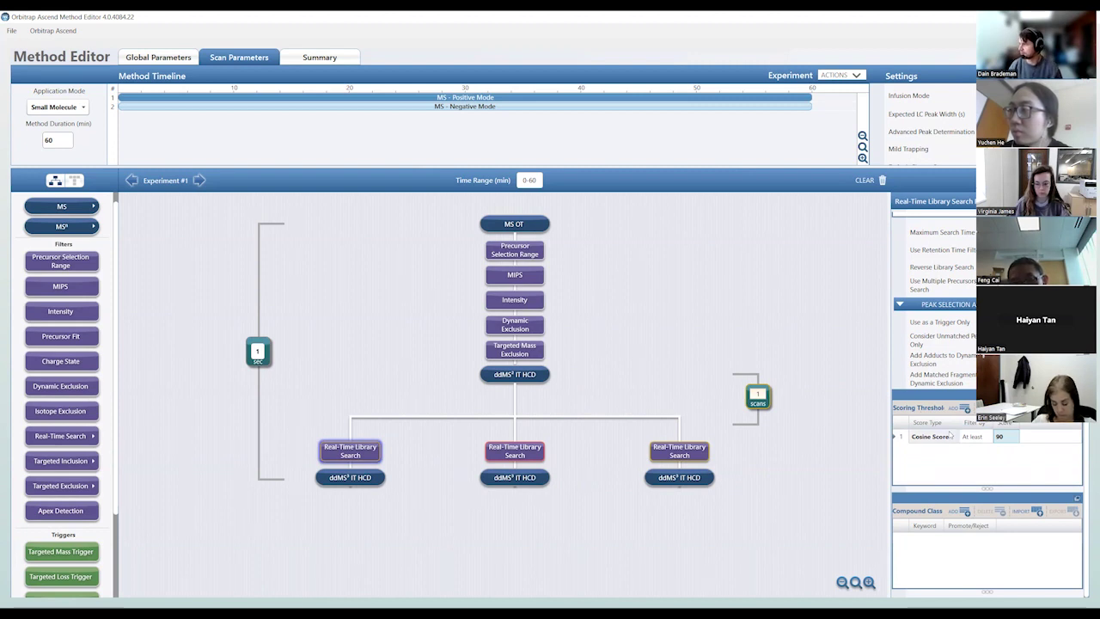
- Move the dependent scan limit so that it applies separately below the library search filter of each branch
left_click(757, 397)
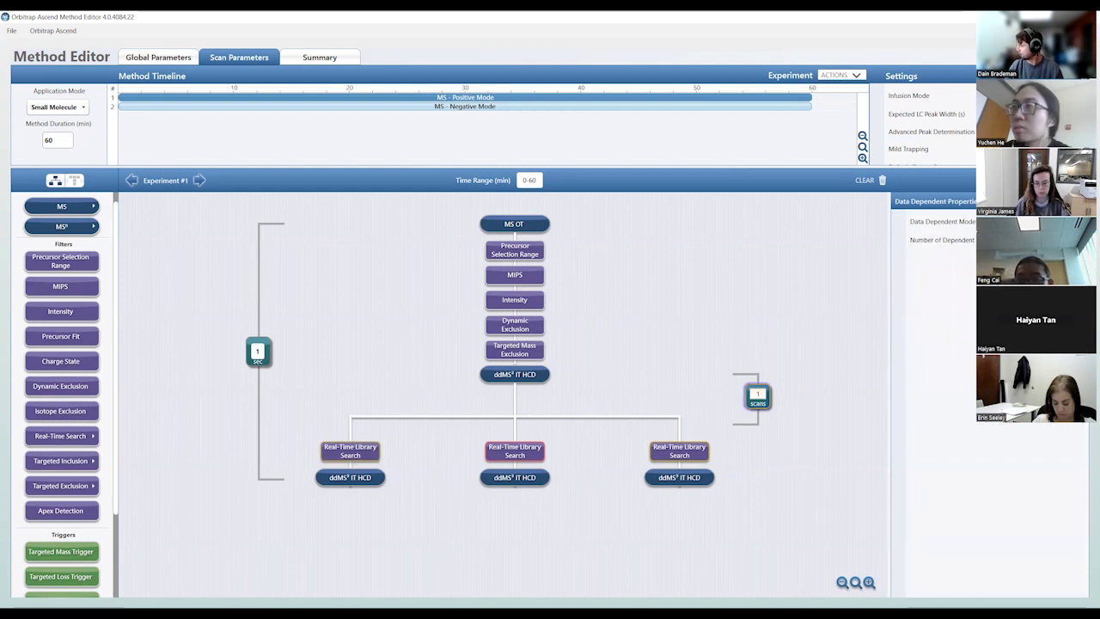
left_click_drag(757, 397, 761, 395)
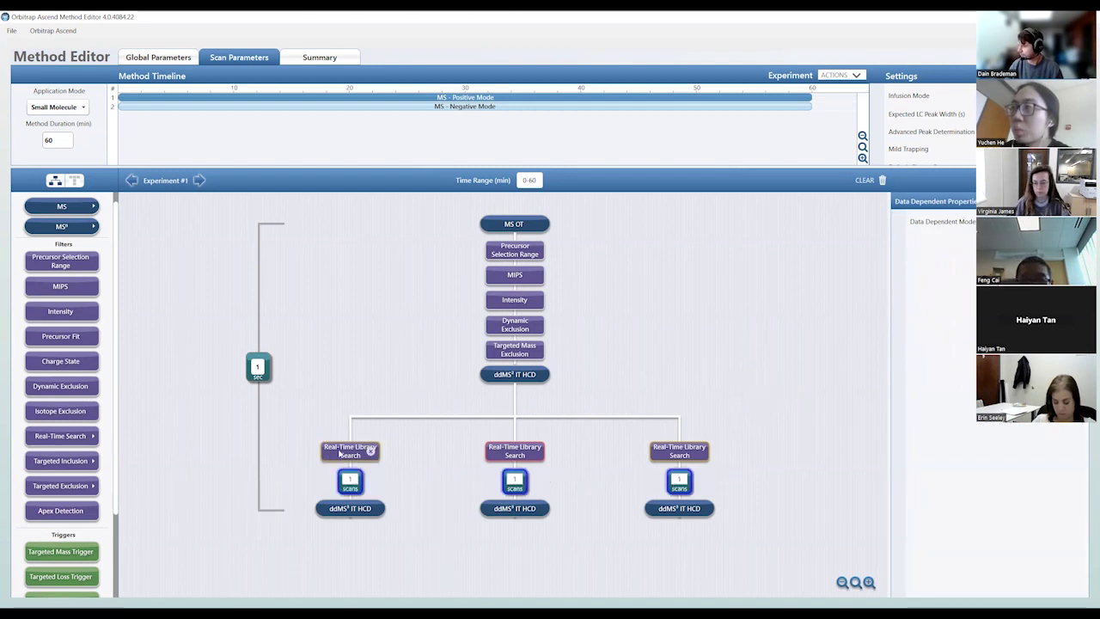
- Add a row to the compound class filter of the first branch's Real-Time Library Search and check its Promote/Reject options
left_click(371, 451)
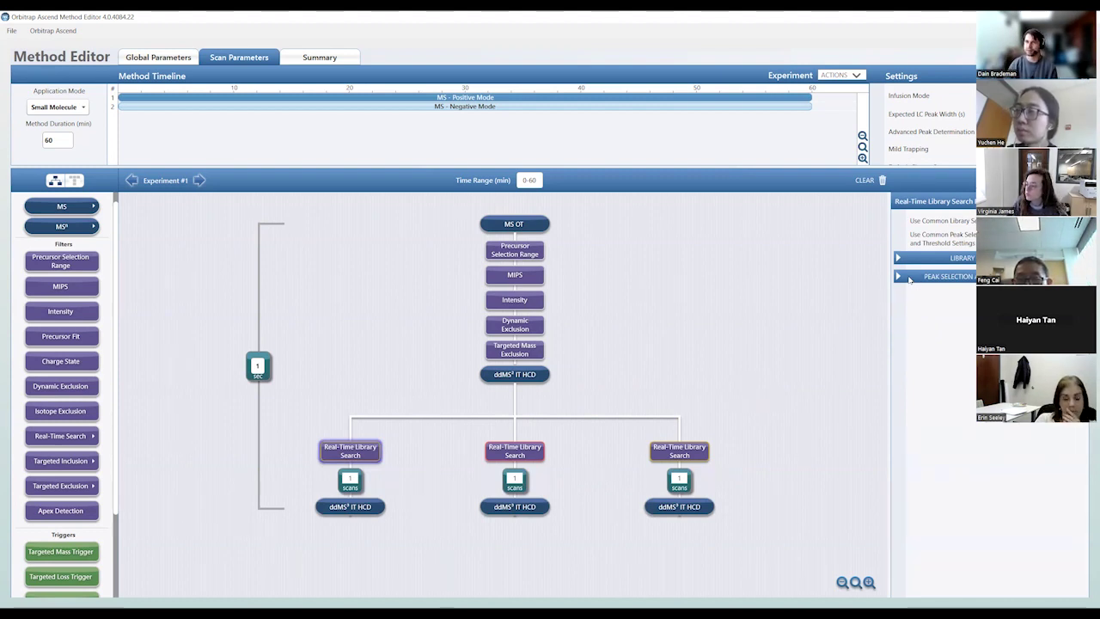
mouse_move(342, 451)
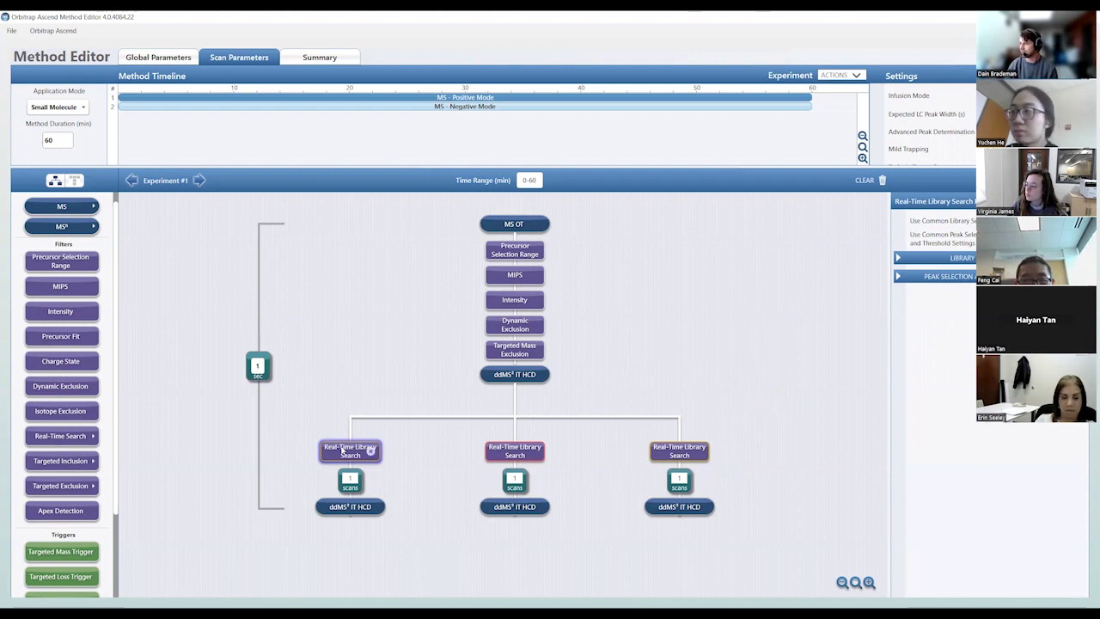
left_click(899, 276)
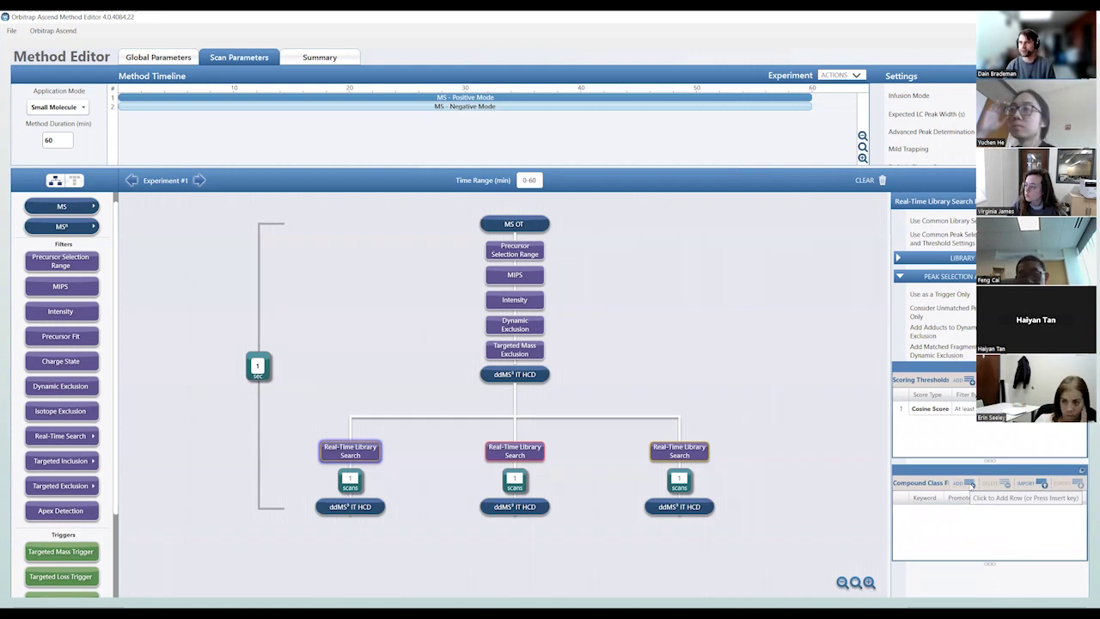
left_click(969, 484)
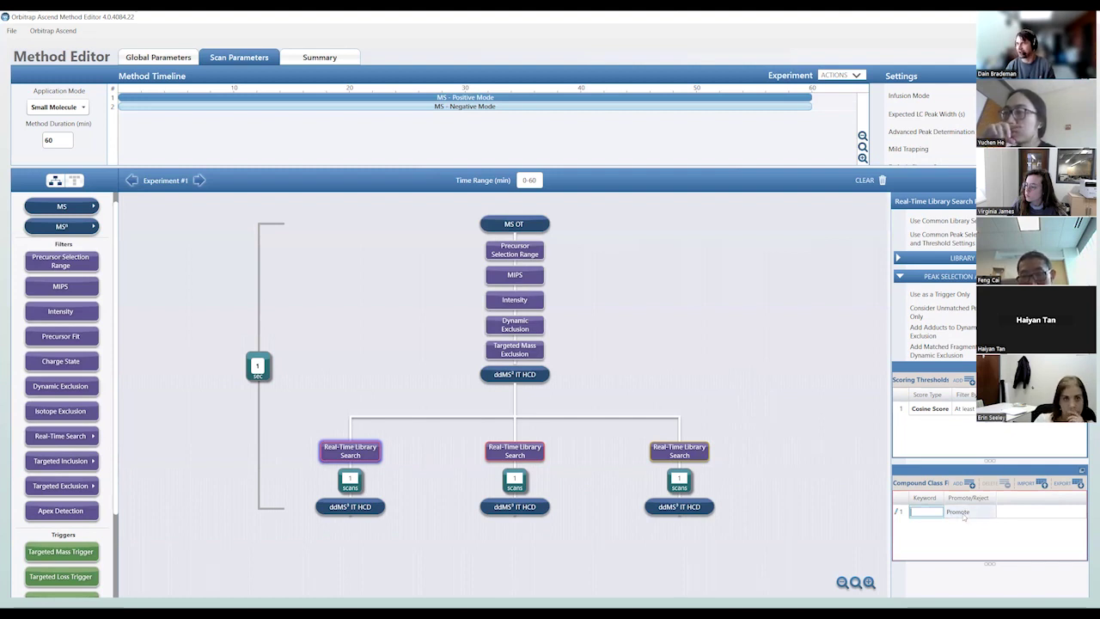
left_click(959, 513)
left_click(960, 512)
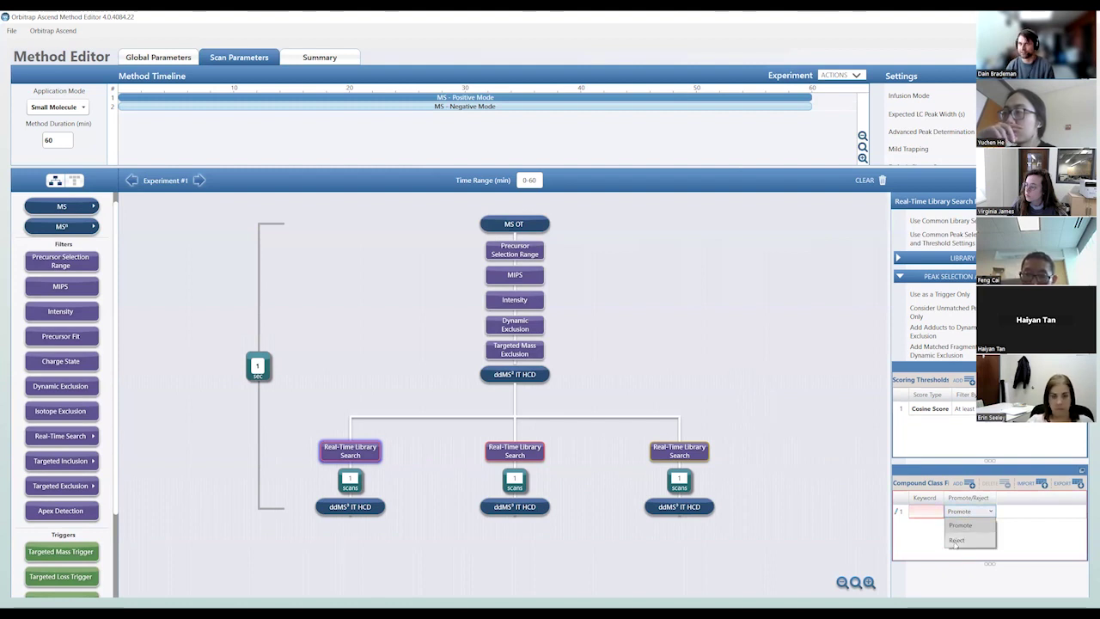
left_click(923, 511)
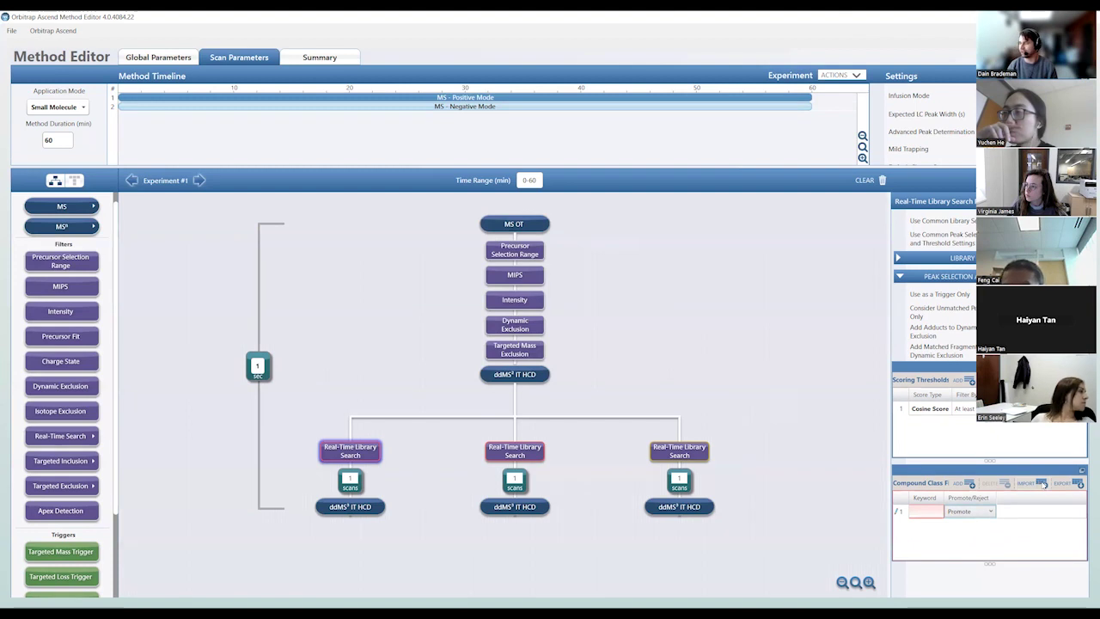
- Import PC.csv from the RTLS Class Reject Lists folder into the first branch's compound class filter
left_click(1042, 484)
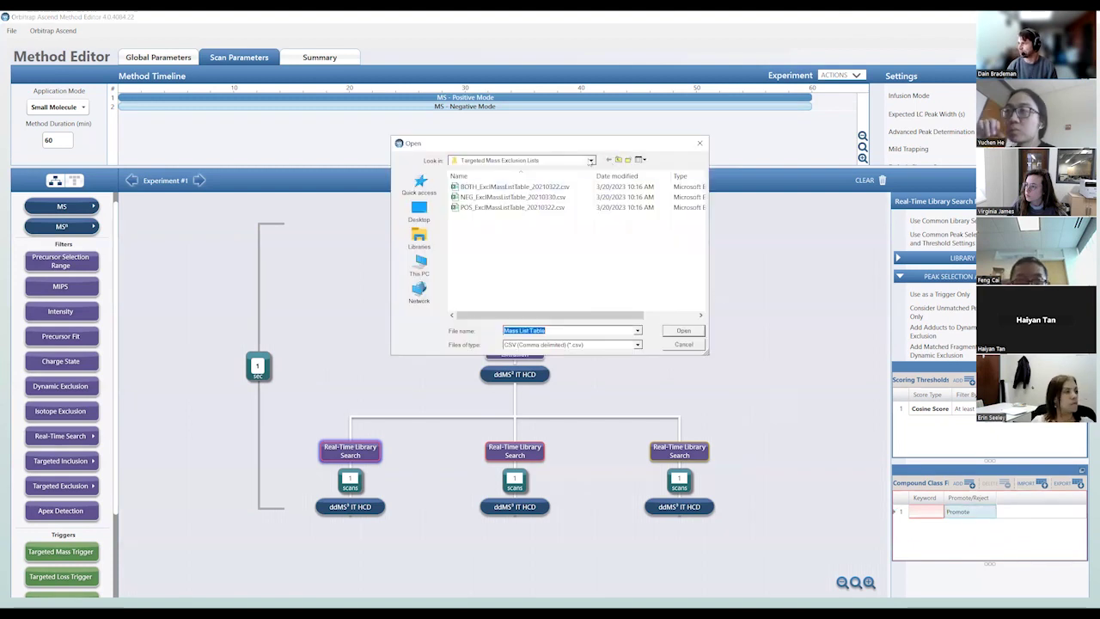
left_click(591, 161)
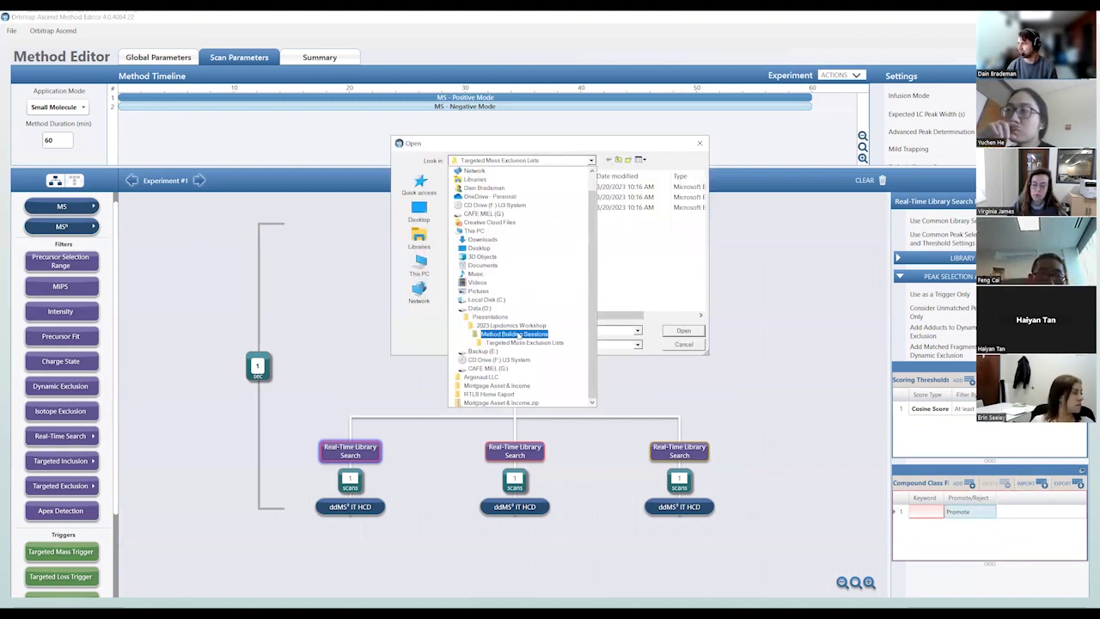
left_click(518, 334)
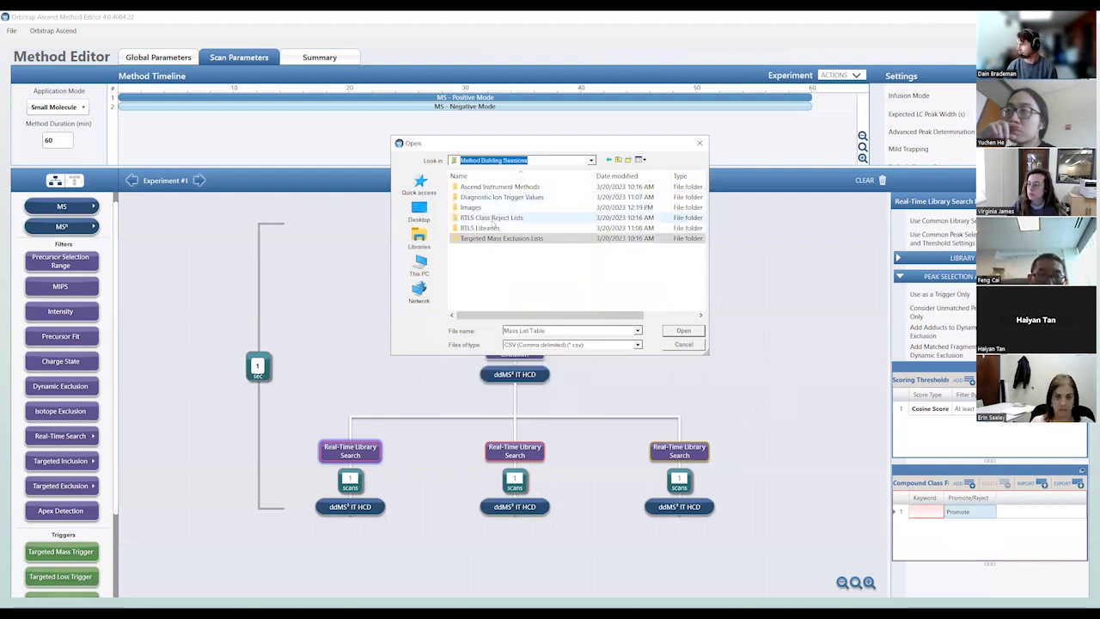
double_click(491, 219)
left_click(471, 188)
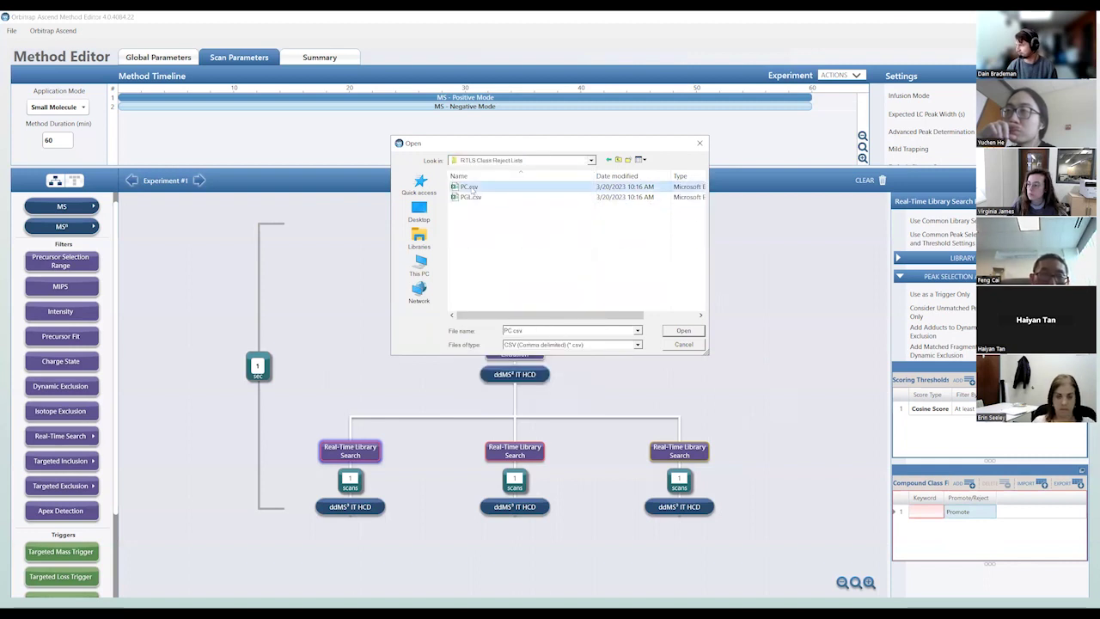
double_click(472, 187)
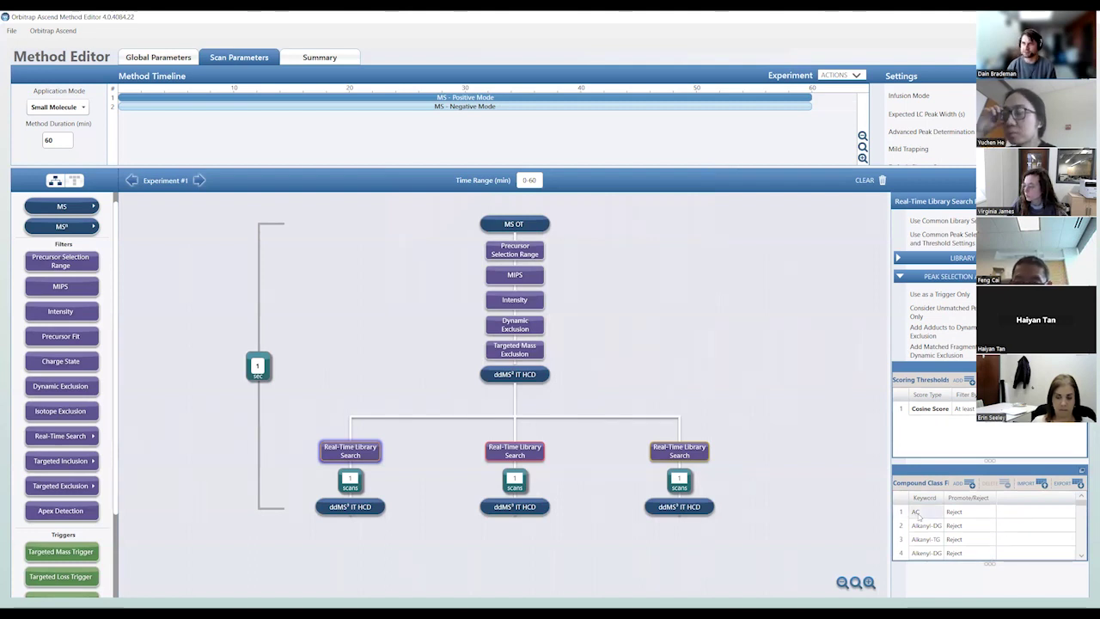
left_click(916, 512)
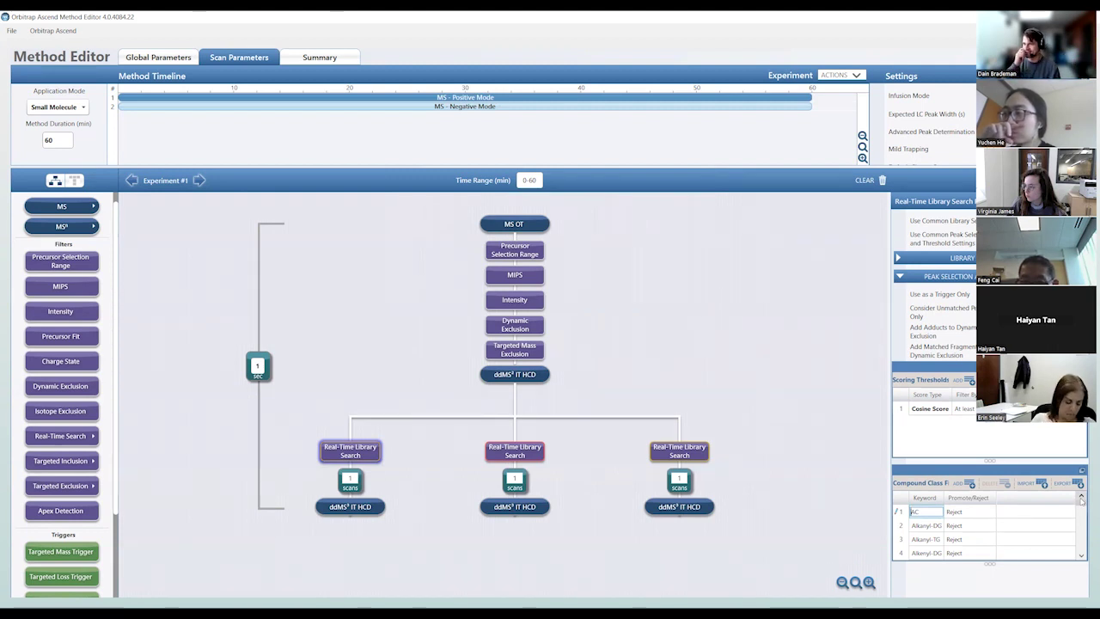
- Change the activation type of the first branch's ddMS³ ion trap scan to CID
left_click(516, 450)
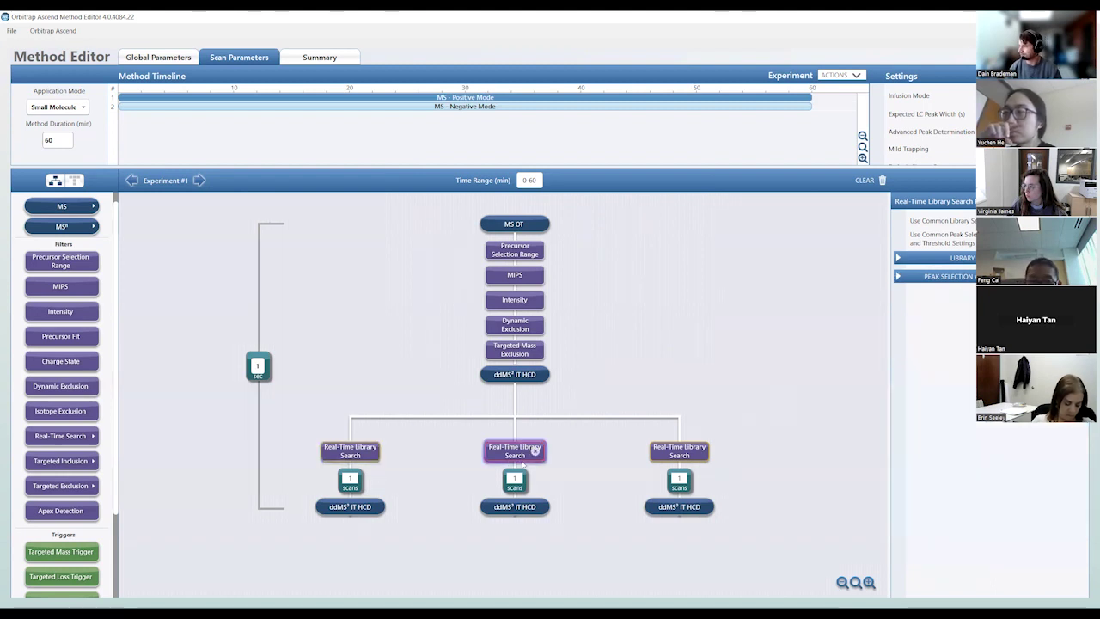
left_click(346, 506)
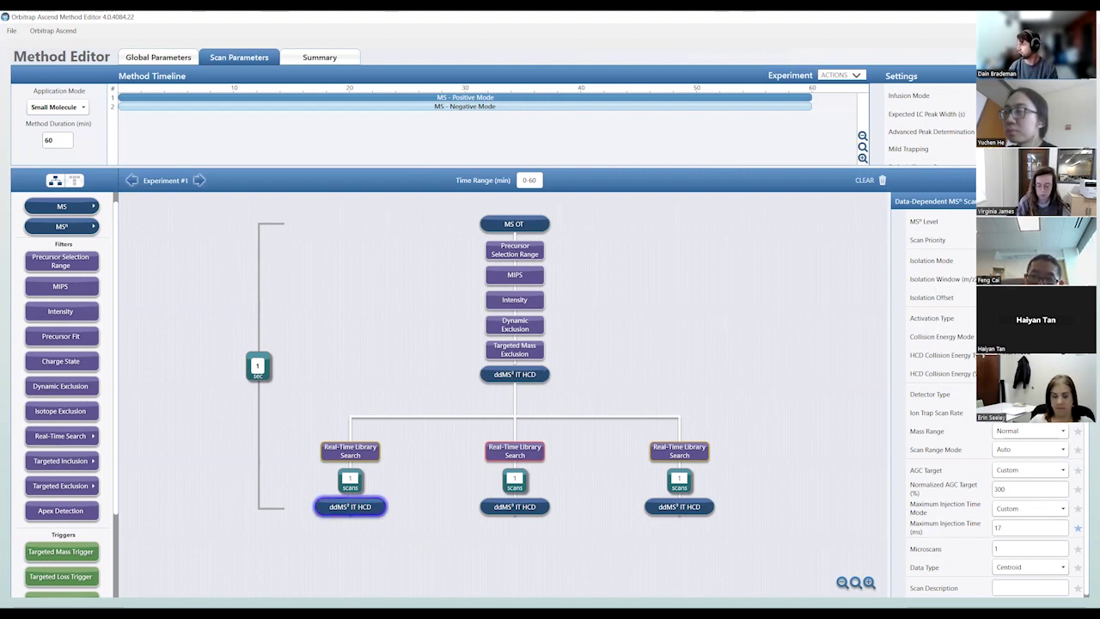
left_click(984, 328)
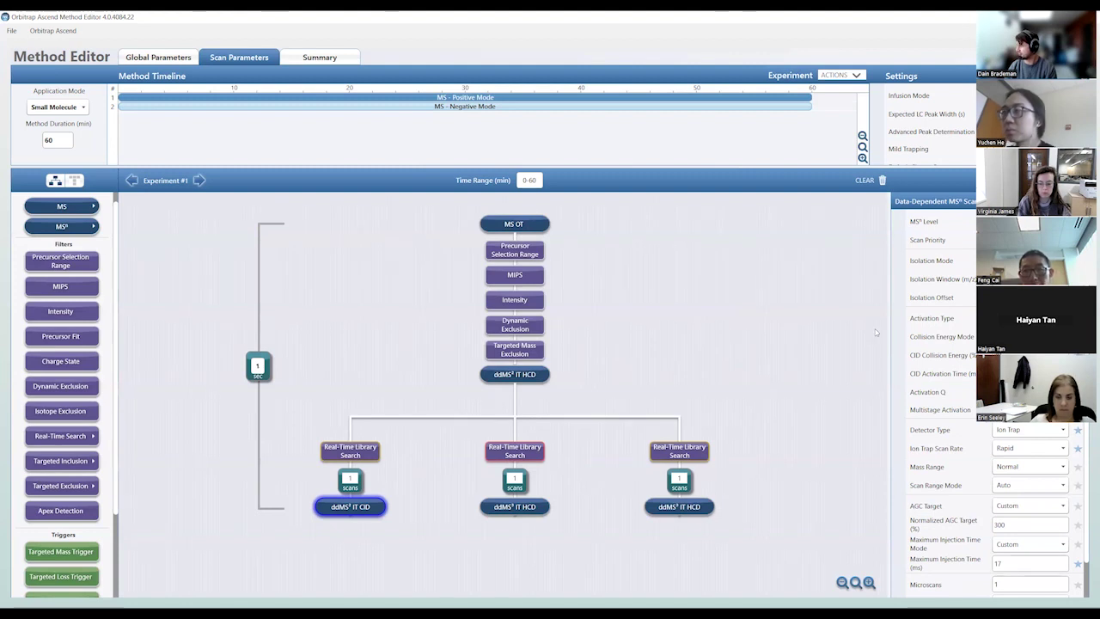
mouse_move(919, 322)
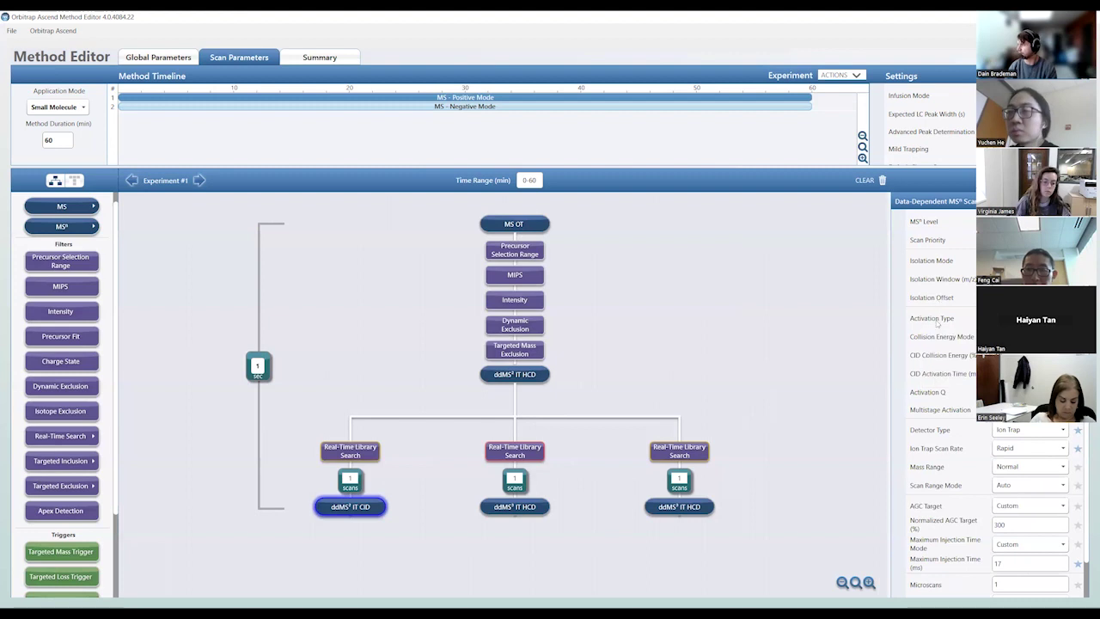
scroll(935, 330, "down", 1)
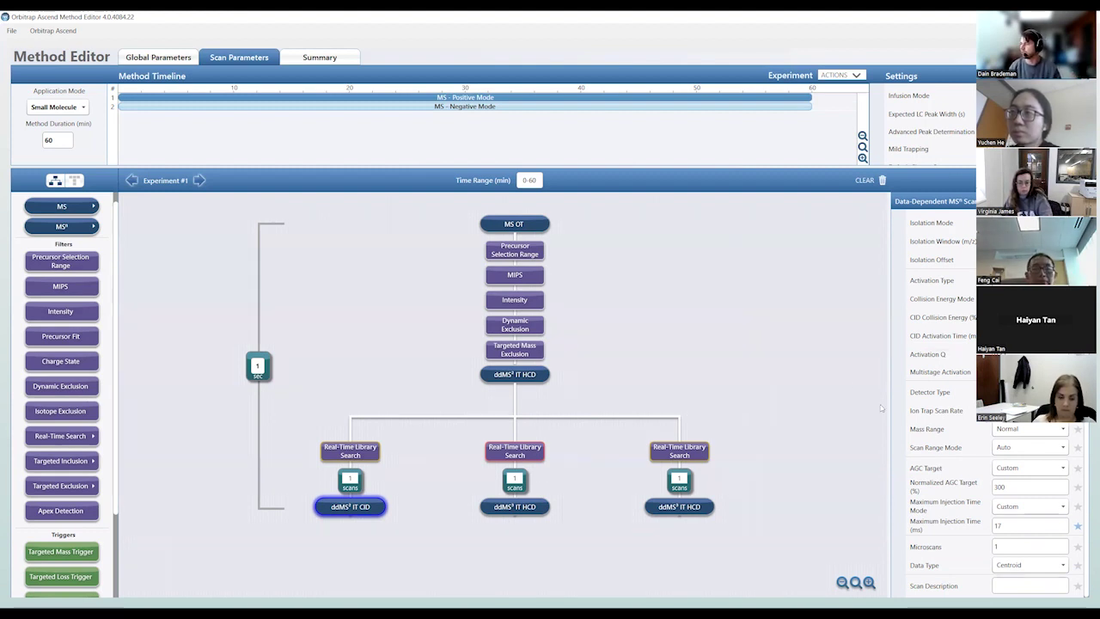
- Load the spectral library First Search - ITMS - HCD.db into the middle branch's Real-Time Library Search filter
left_click(515, 453)
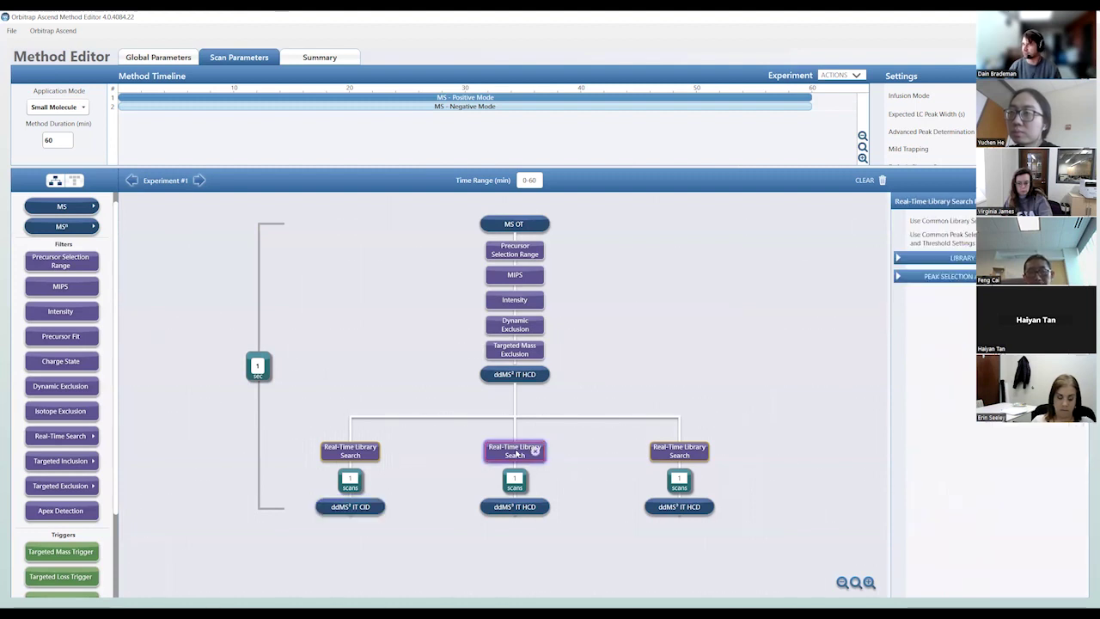
left_click(899, 258)
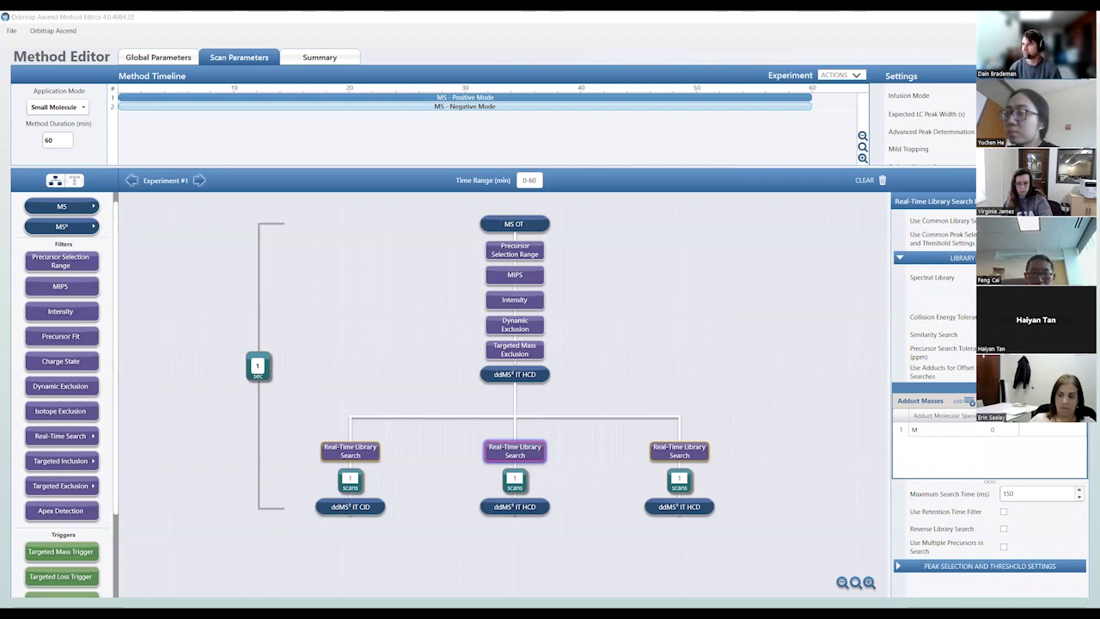
left_click(1065, 277)
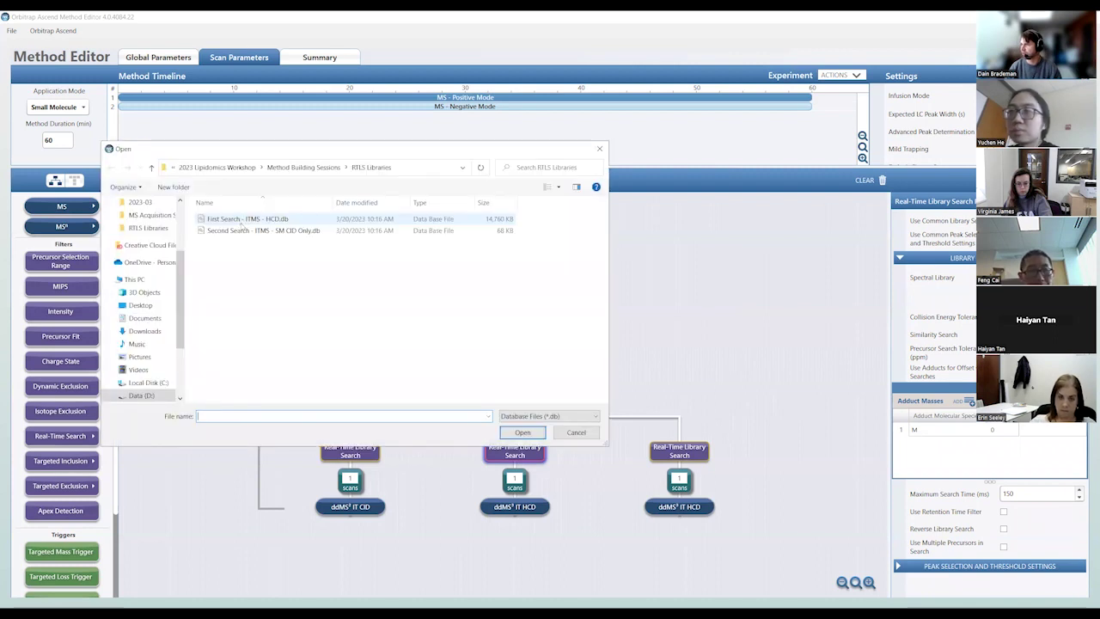
left_click(244, 221)
double_click(244, 221)
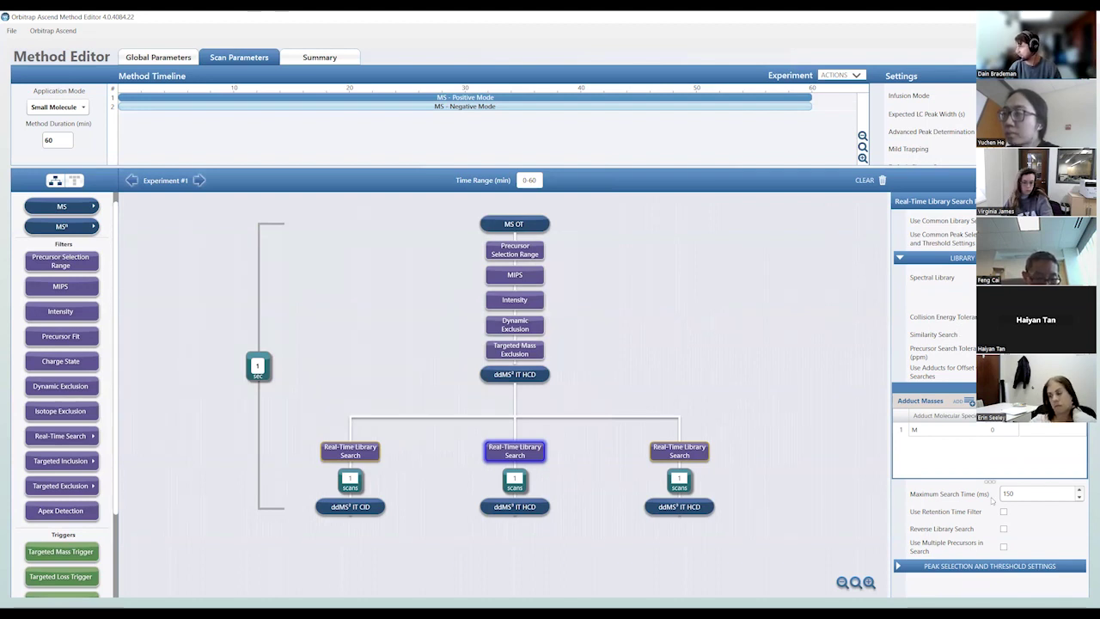
- Set the scoring threshold of the middle branch's Real-Time Library Search filter to a Cosine Score of at least 90
left_click(956, 565)
scroll(955, 515, "down", 5)
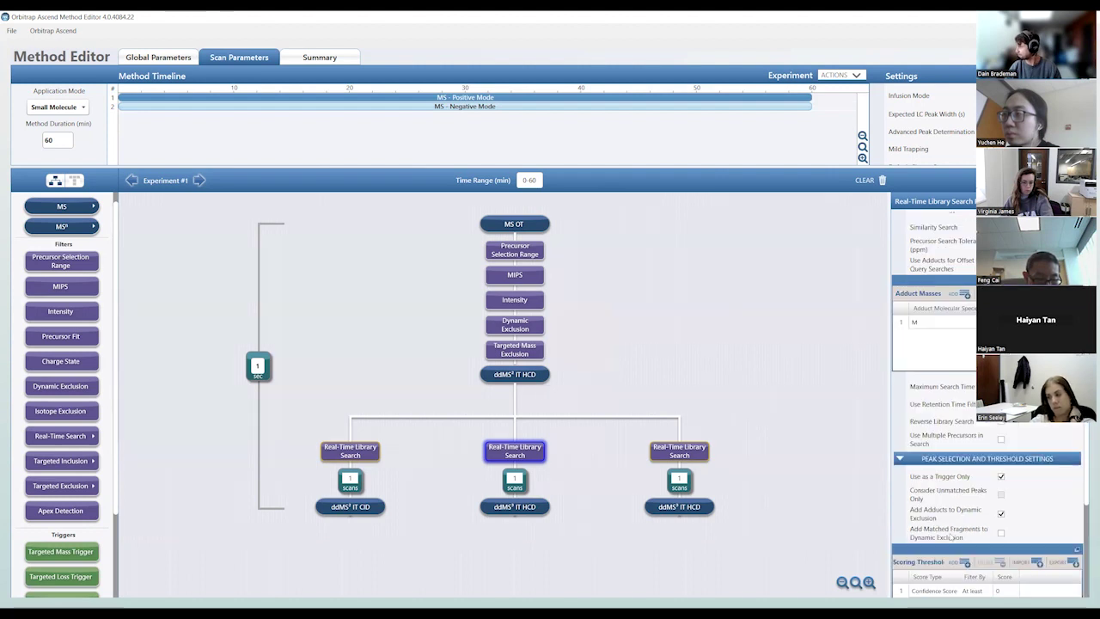
left_click(940, 437)
left_click(940, 437)
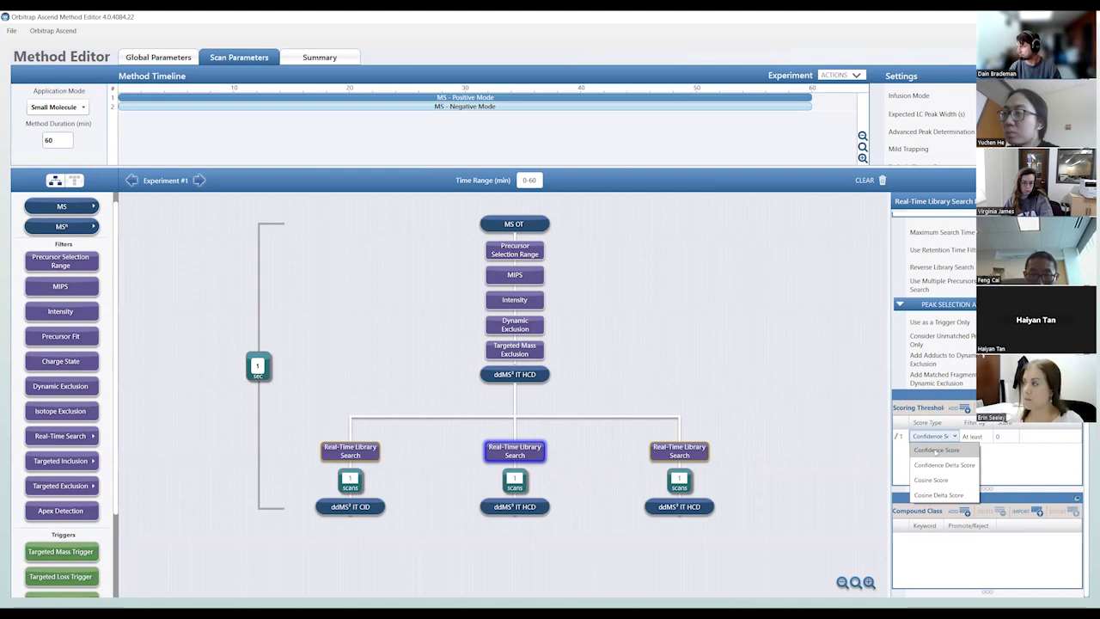
left_click(933, 468)
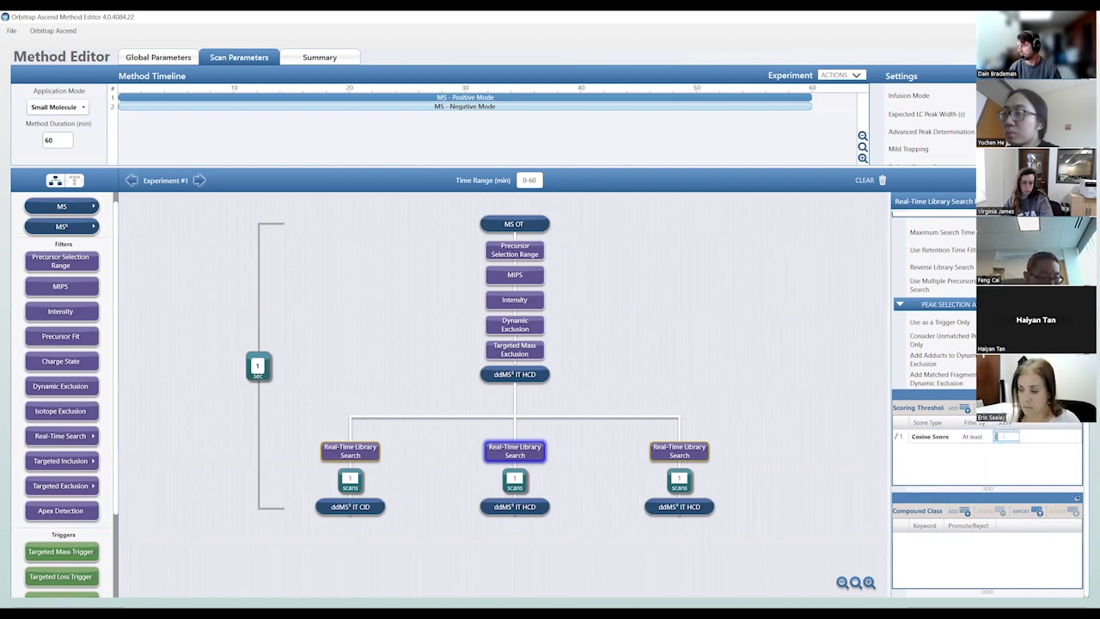
type("90")
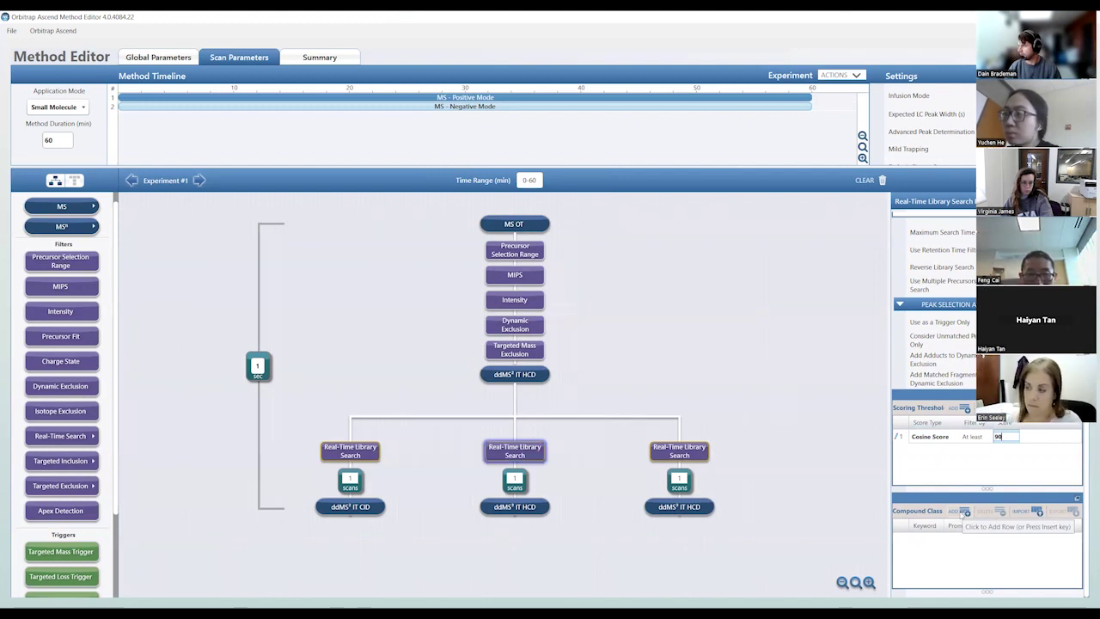
- Import PC.csv into the middle branch's compound class filter and change the activation type of its ddMS³ scan to CID
left_click(960, 515)
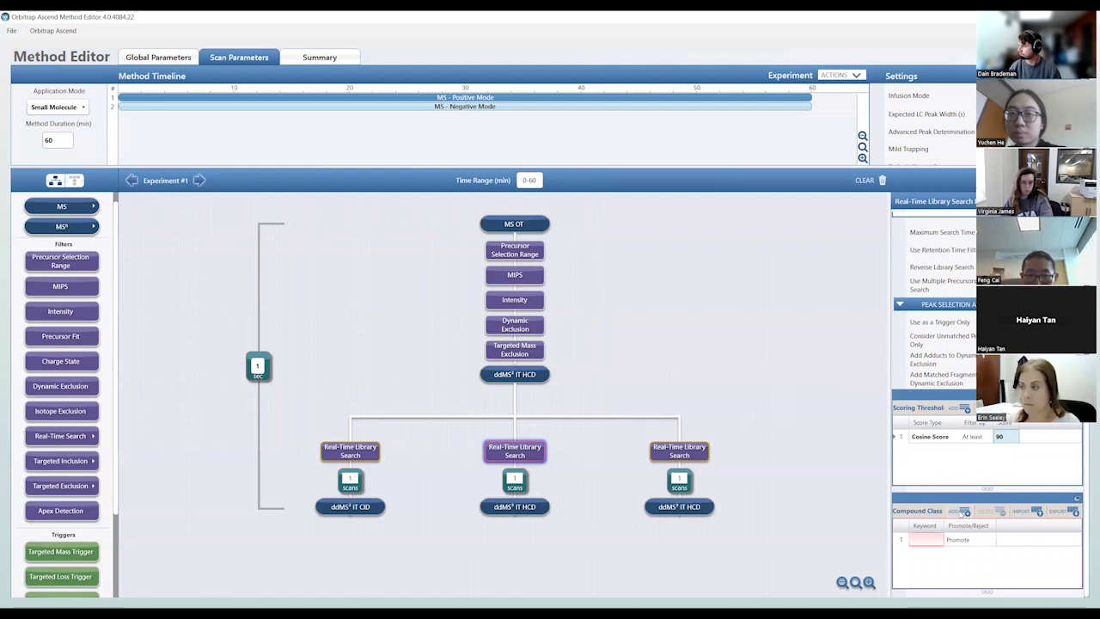
left_click(1022, 510)
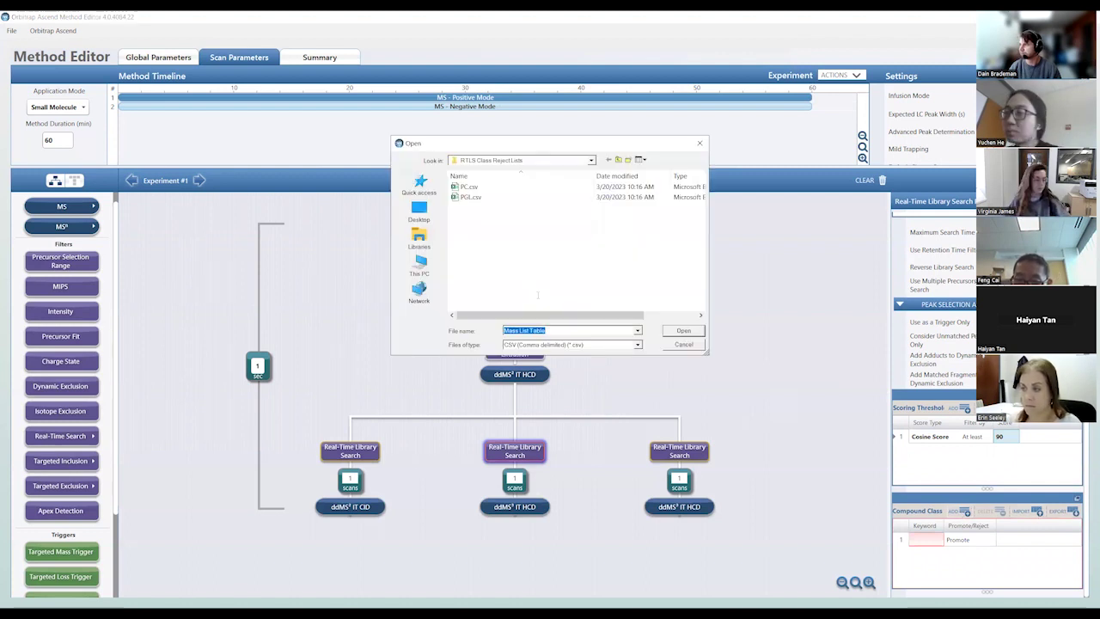
double_click(469, 187)
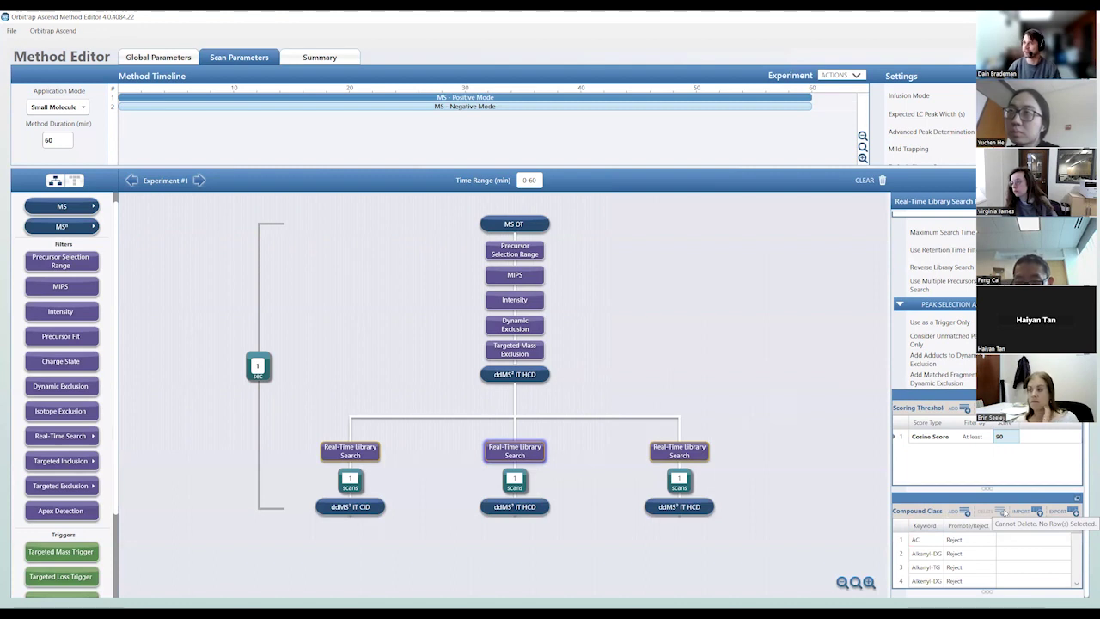
left_click(521, 508)
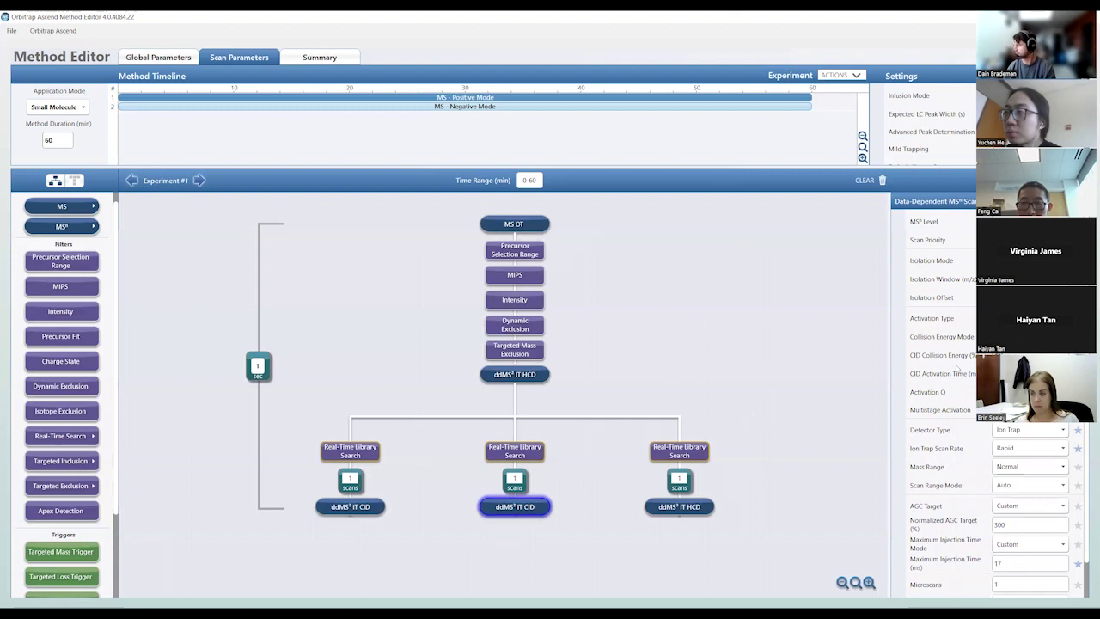
scroll(1004, 460, "down", 1)
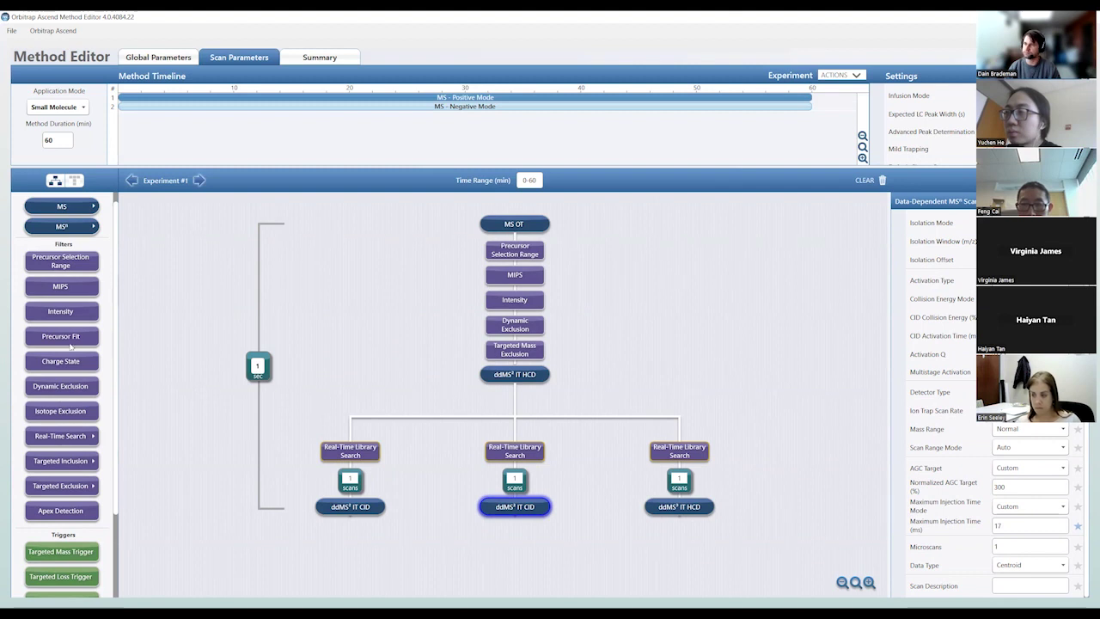
- Add a Real-Time Library Search filter below the middle ddMS³ CID scan using the library Second Search - ITMS - SM CID Only.db
mouse_move(63, 439)
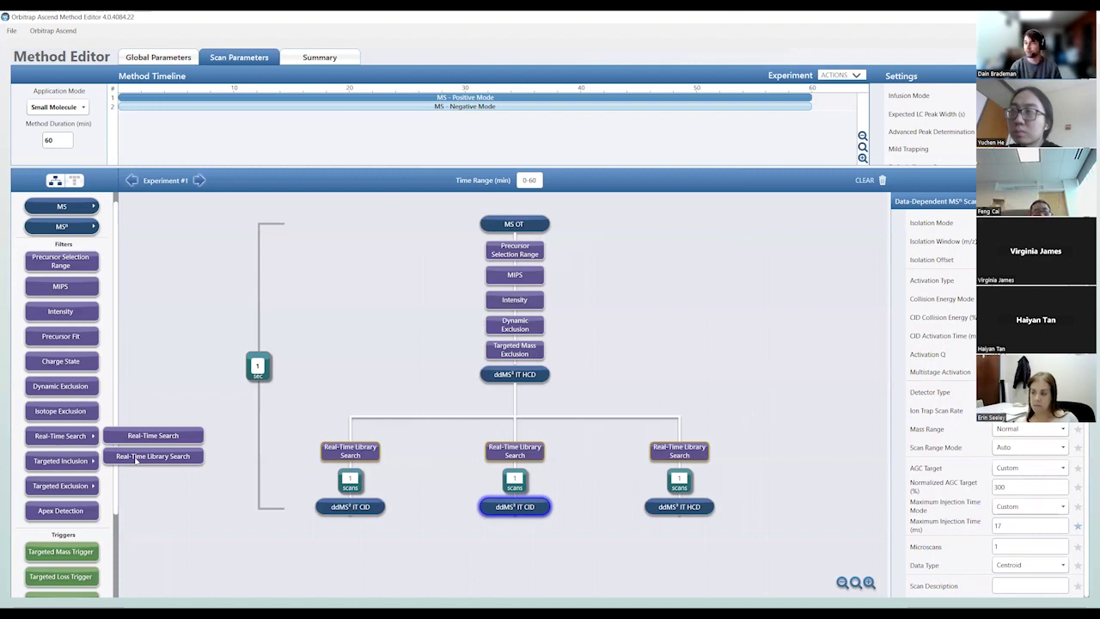
left_click_drag(135, 459, 514, 546)
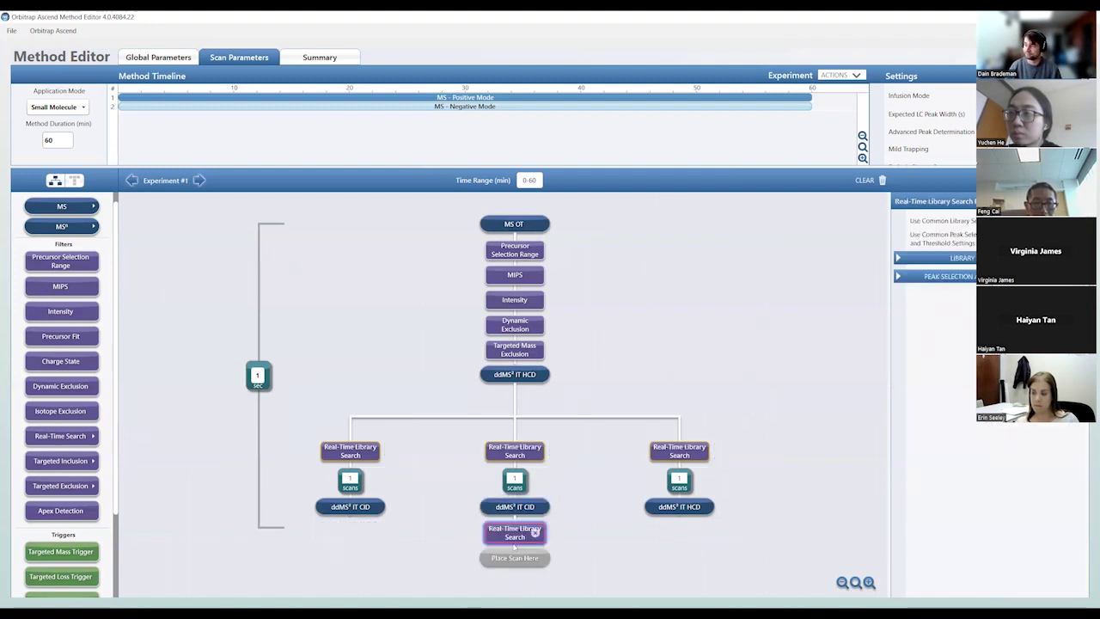
left_click(912, 258)
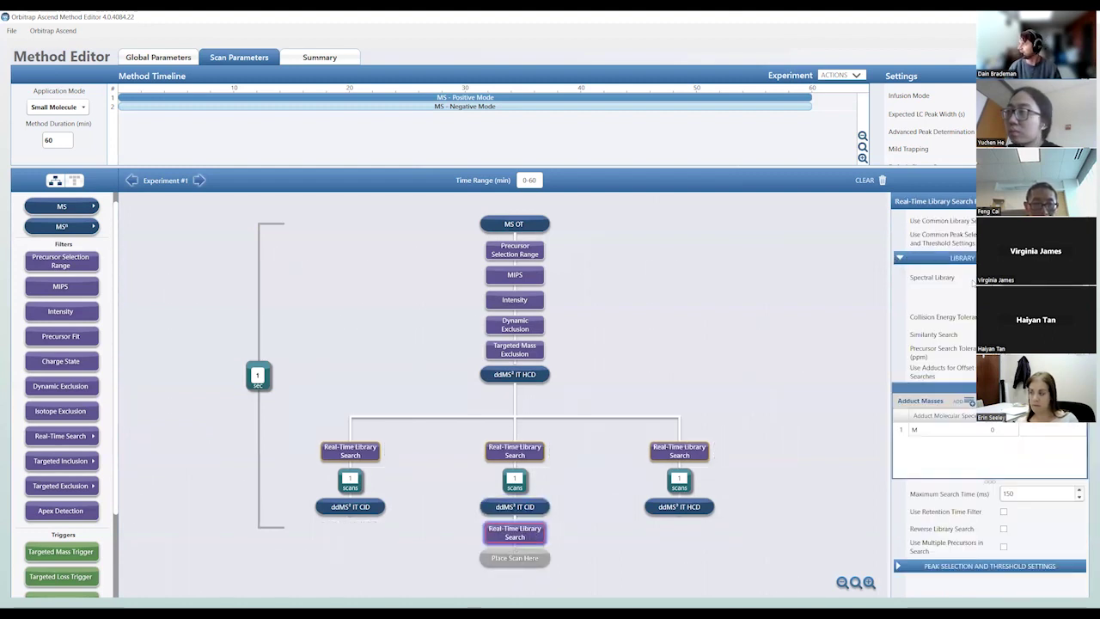
left_click(913, 283)
left_click(276, 231)
double_click(276, 231)
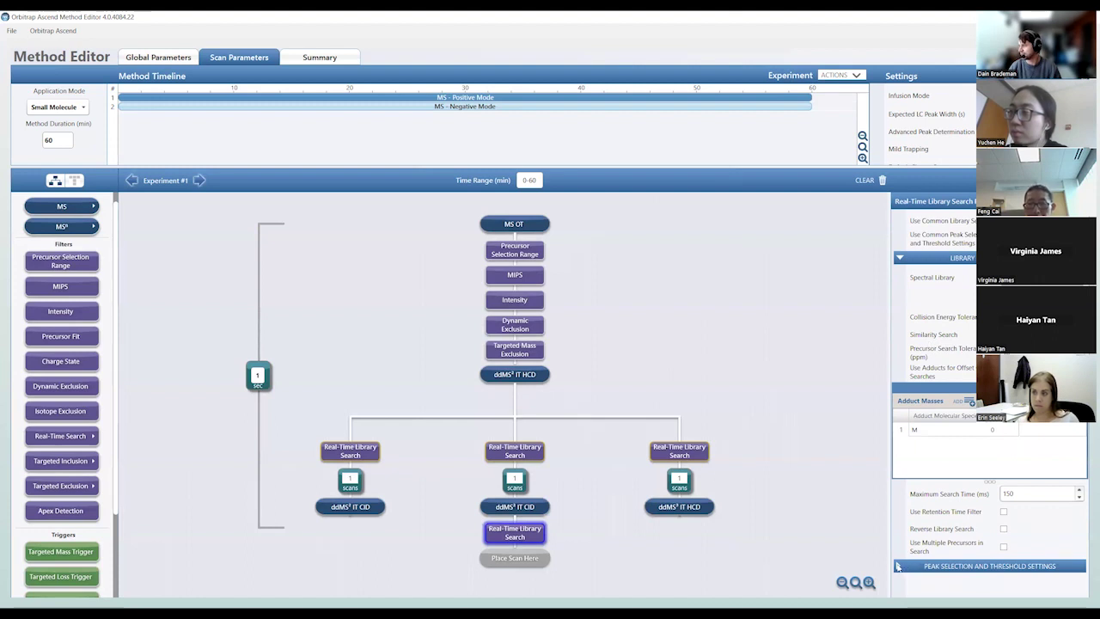
scroll(932, 529, "down", 5)
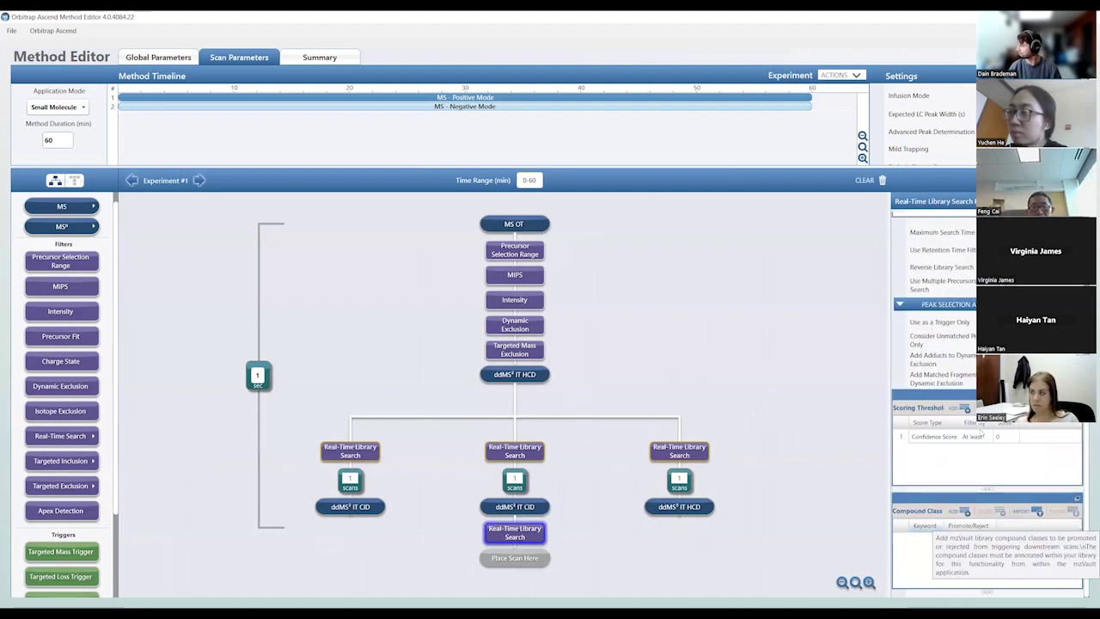
- Set the scoring threshold of the second Real-Time Library Search filter in the middle branch to a Cosine Score of at least 60
left_click(946, 437)
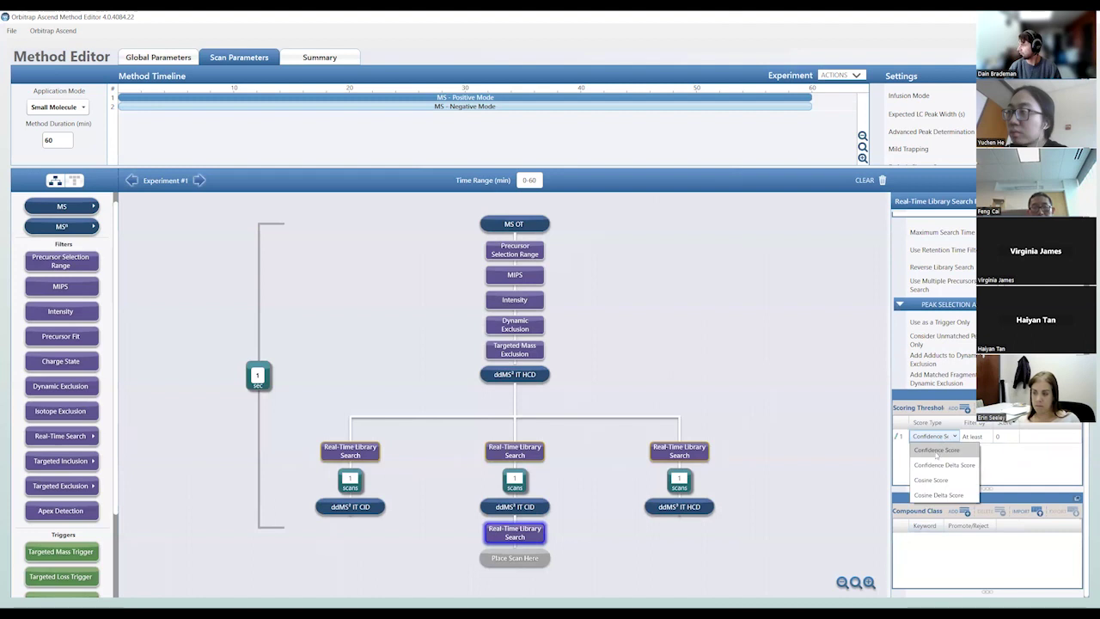
left_click(928, 479)
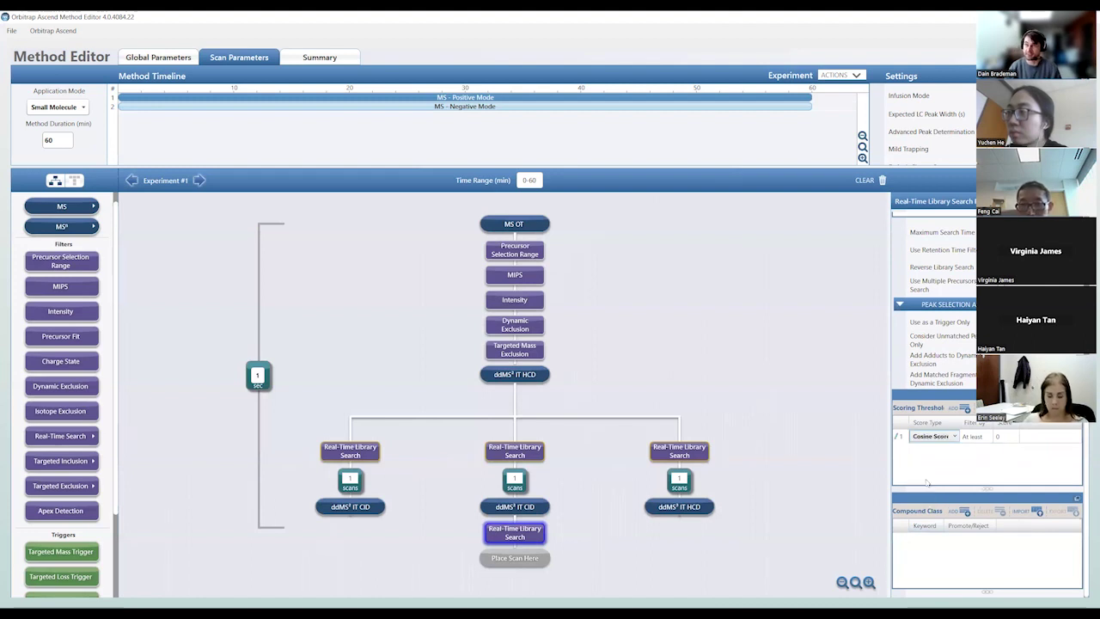
left_click(1007, 436)
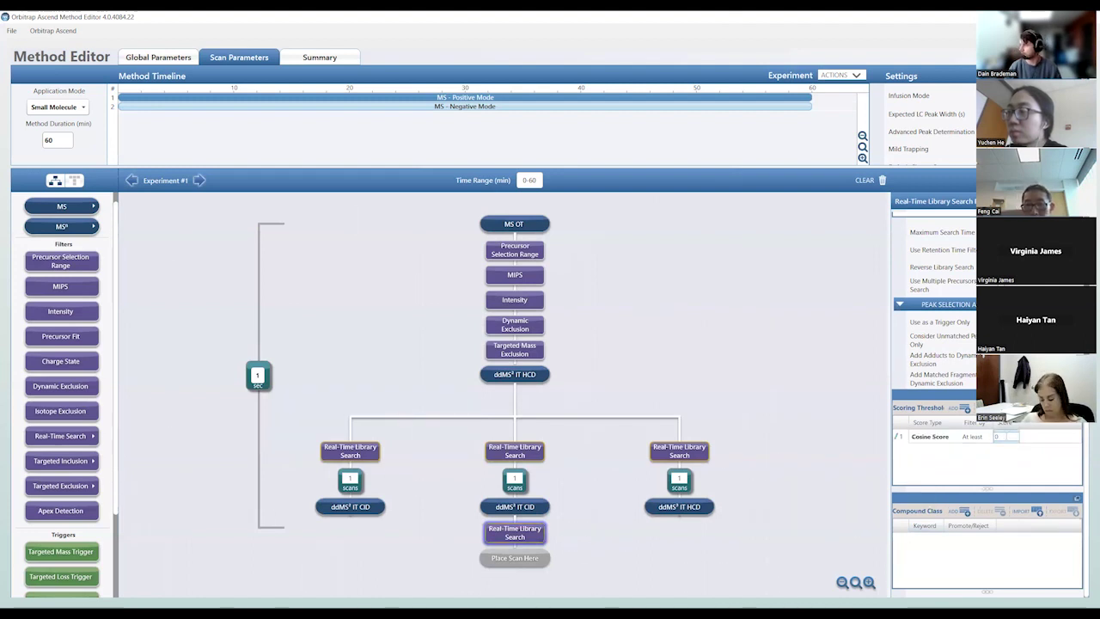
type("0.")
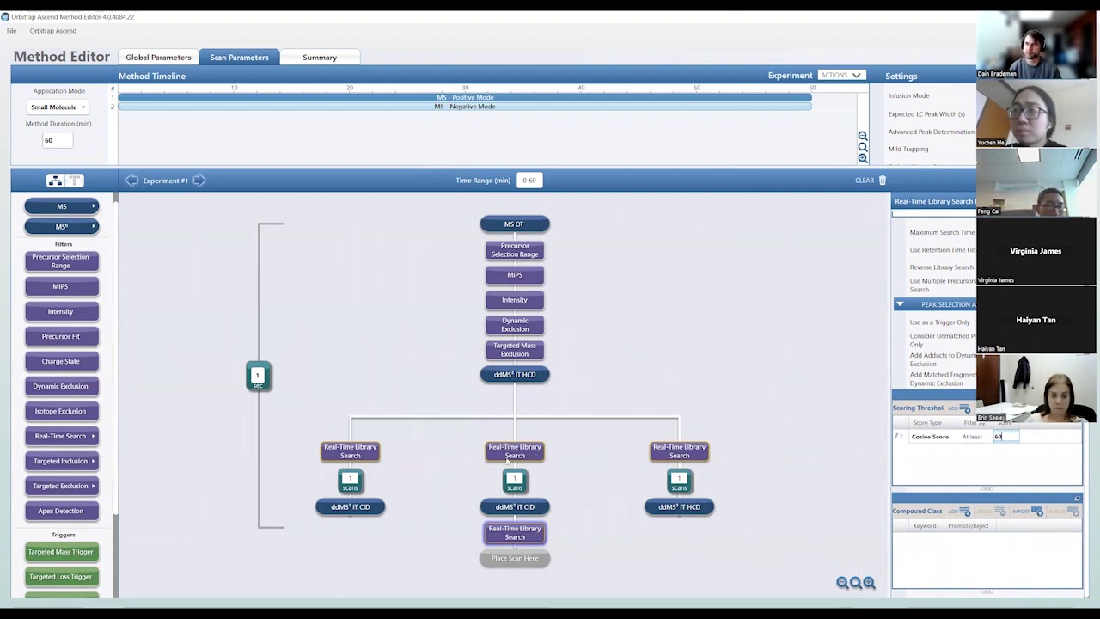
mouse_move(516, 534)
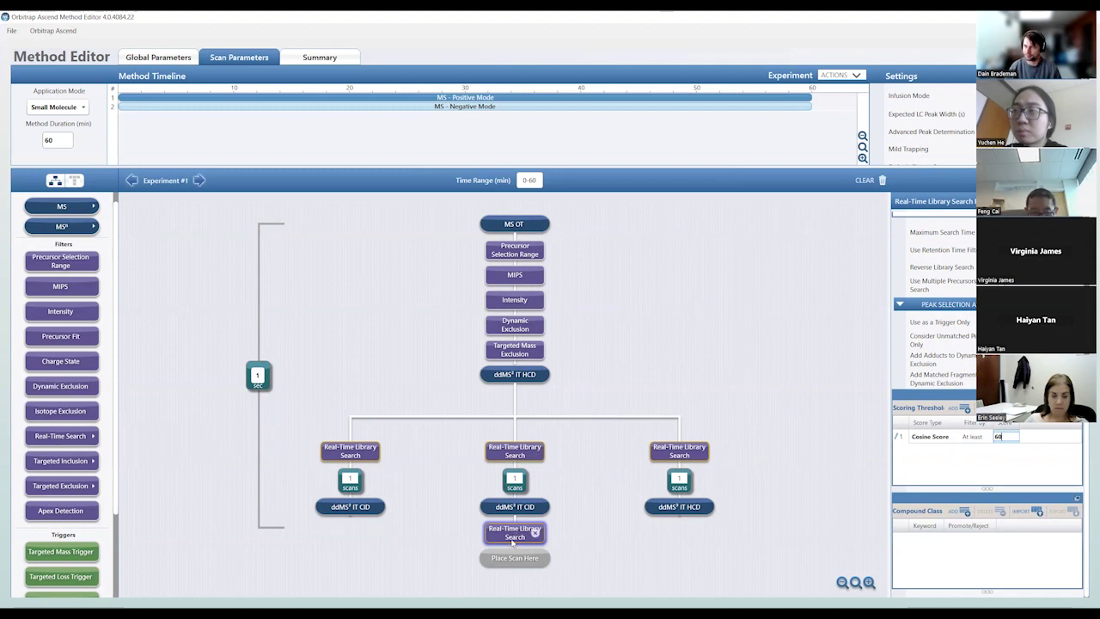
- Add a ddMSⁿ ion trap CID scan below the middle branch's second Real-Time Library Search filter and set its number of dependent scans to 1
left_click(64, 226)
left_click_drag(129, 225, 380, 550)
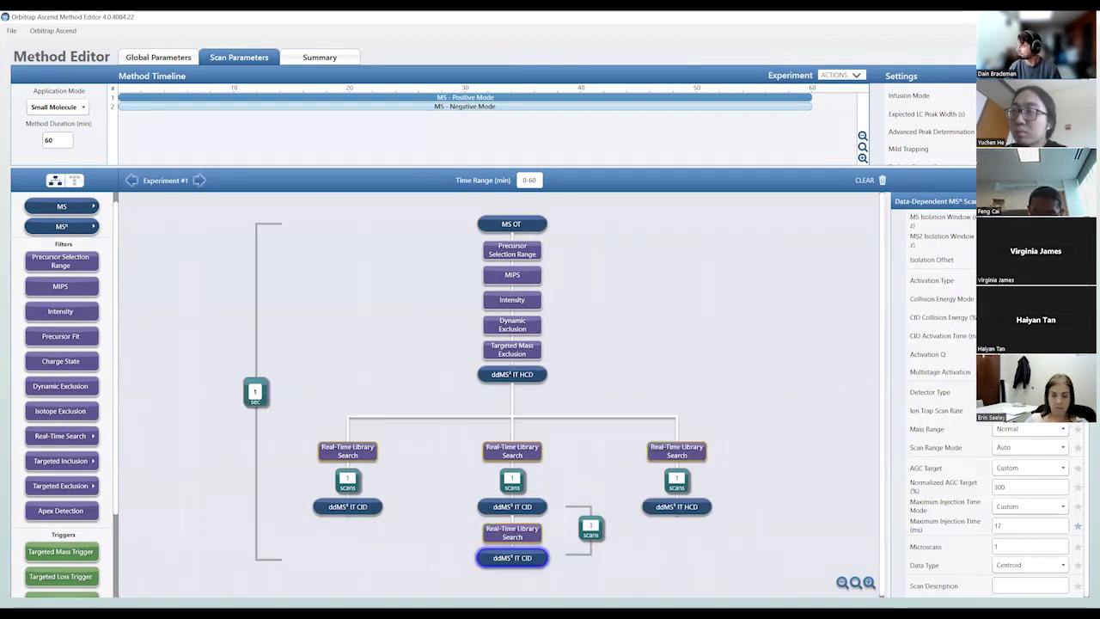
scroll(949, 263, "up", 1)
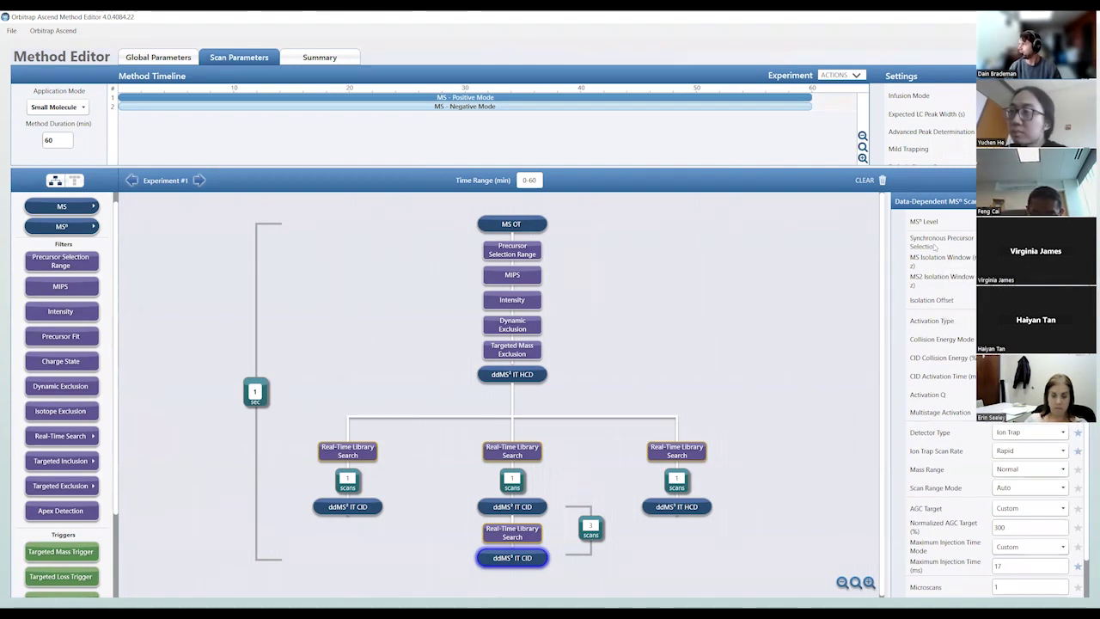
mouse_move(922, 267)
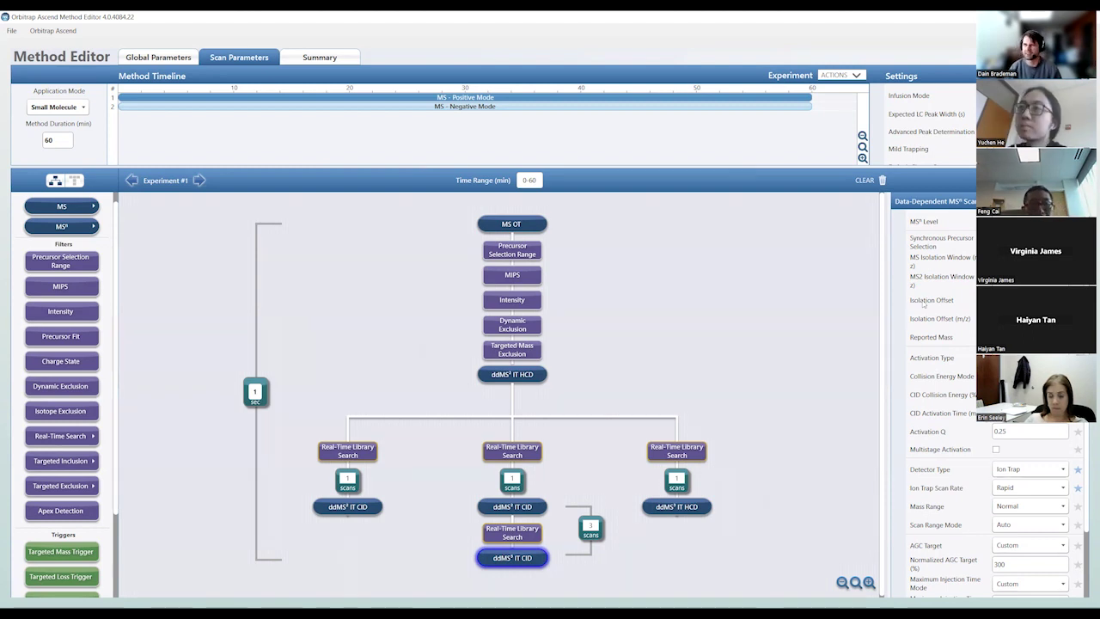
mouse_move(923, 303)
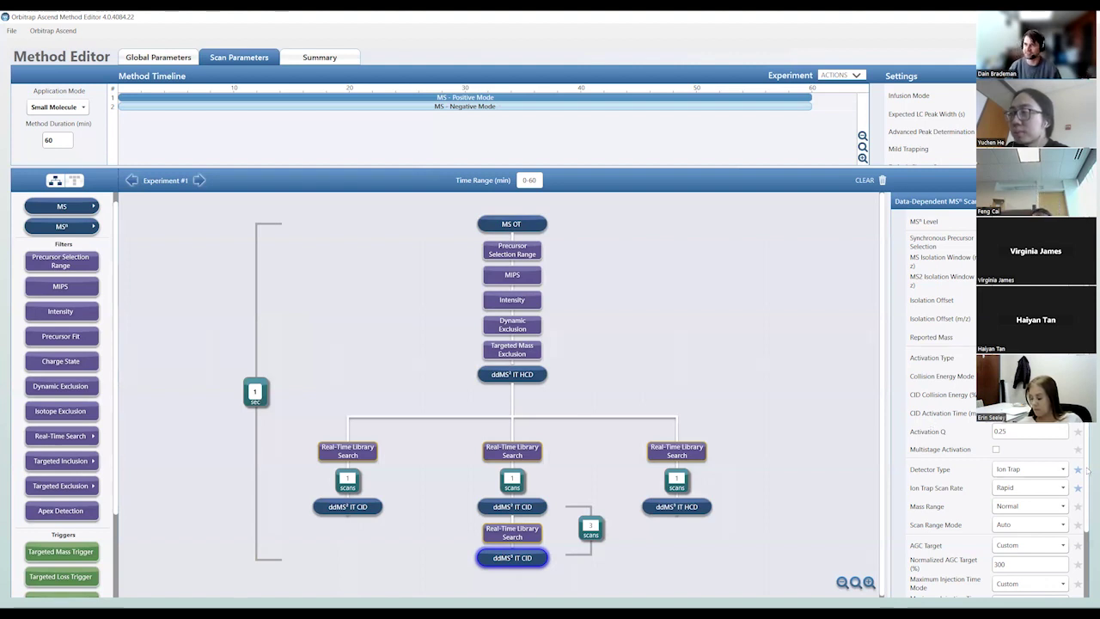
scroll(992, 447, "down", 3)
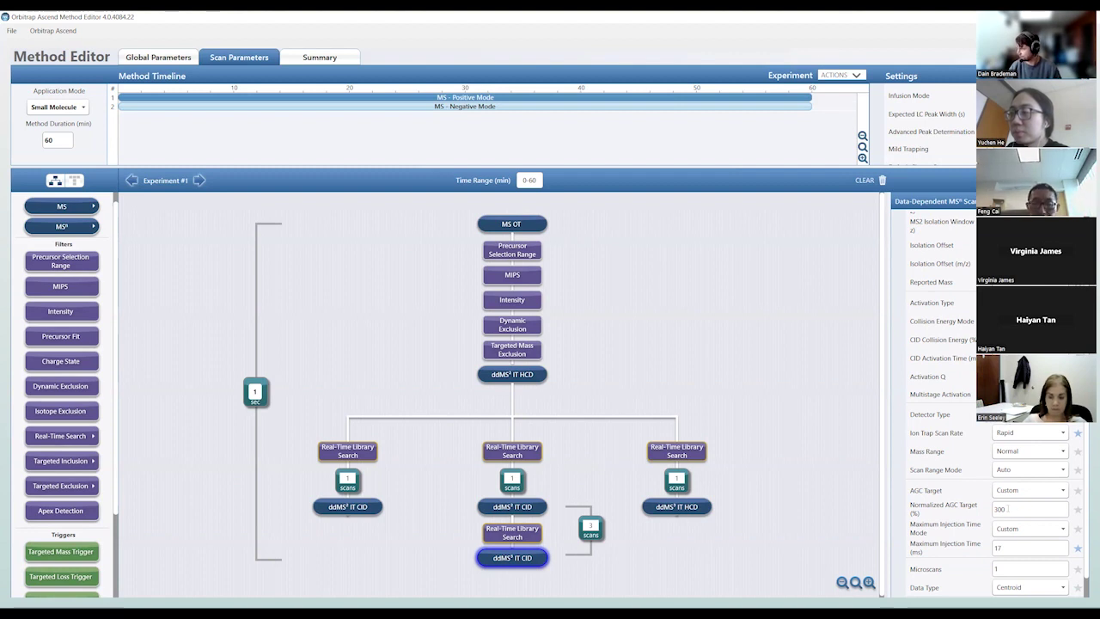
mouse_move(960, 510)
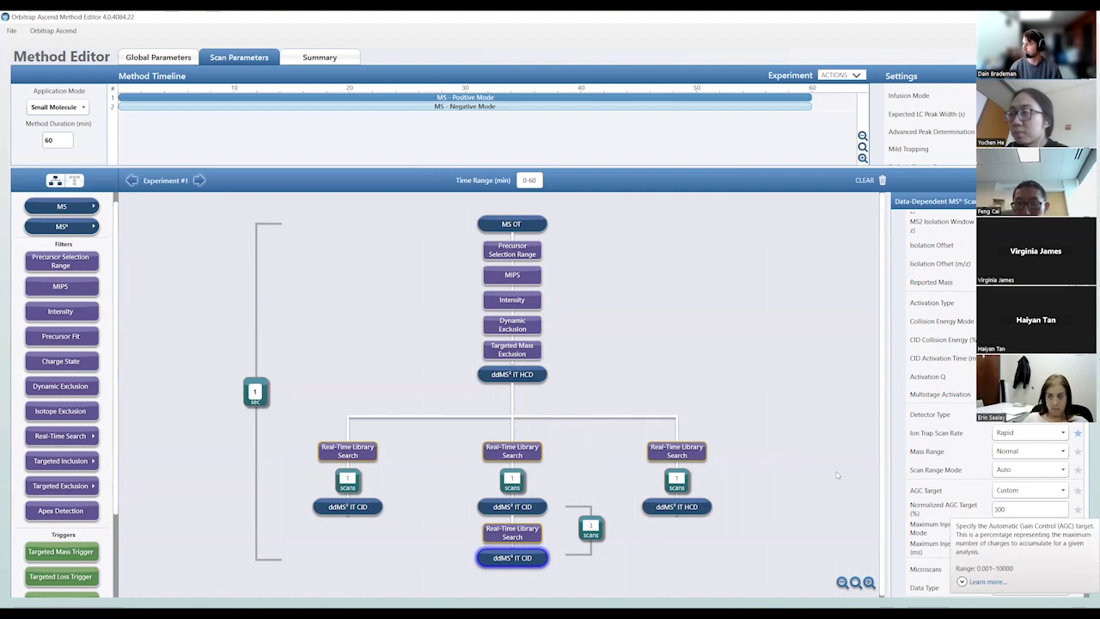
left_click(590, 527)
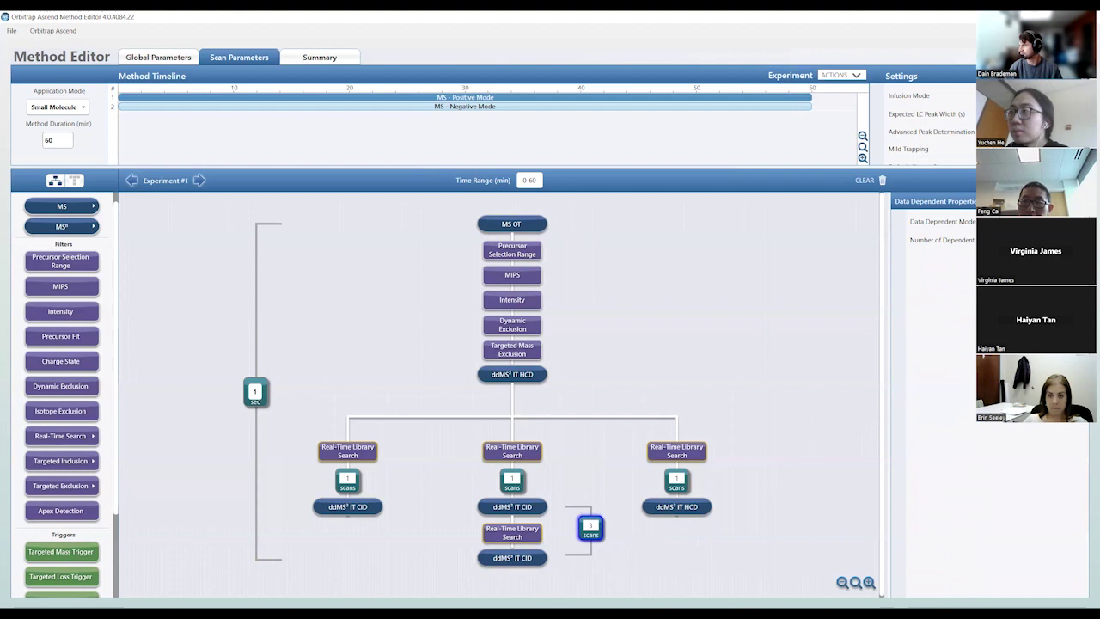
left_click_drag(591, 527, 574, 541)
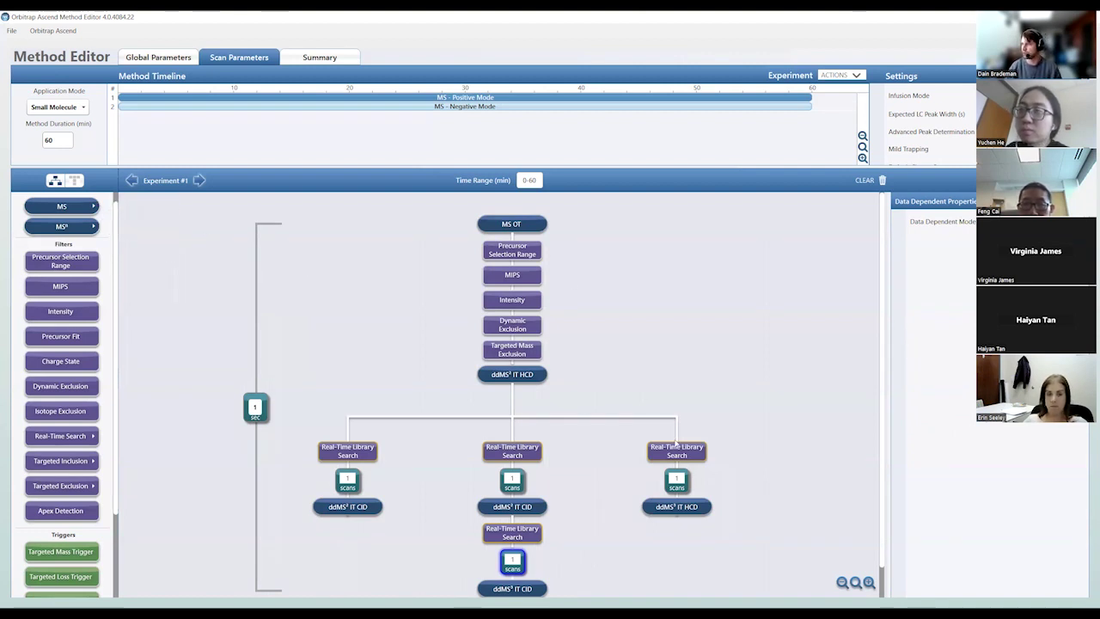
- Set the Cosine Score threshold of the Real-Time Library Search filter in the ddMSⁿ HCD branch to at least 60
left_click(687, 447)
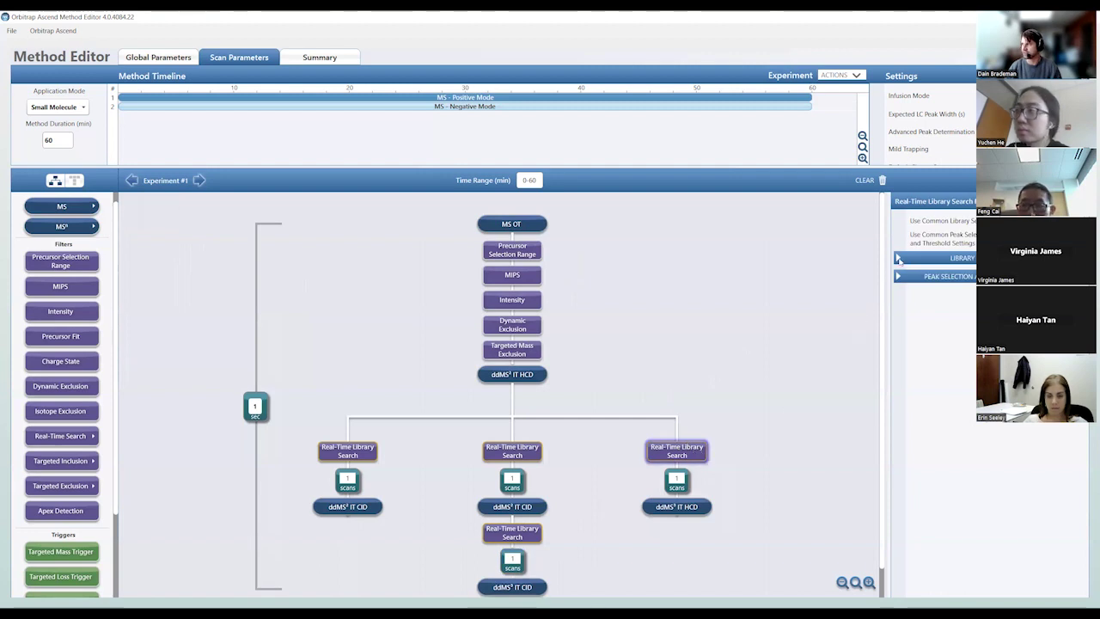
left_click(898, 259)
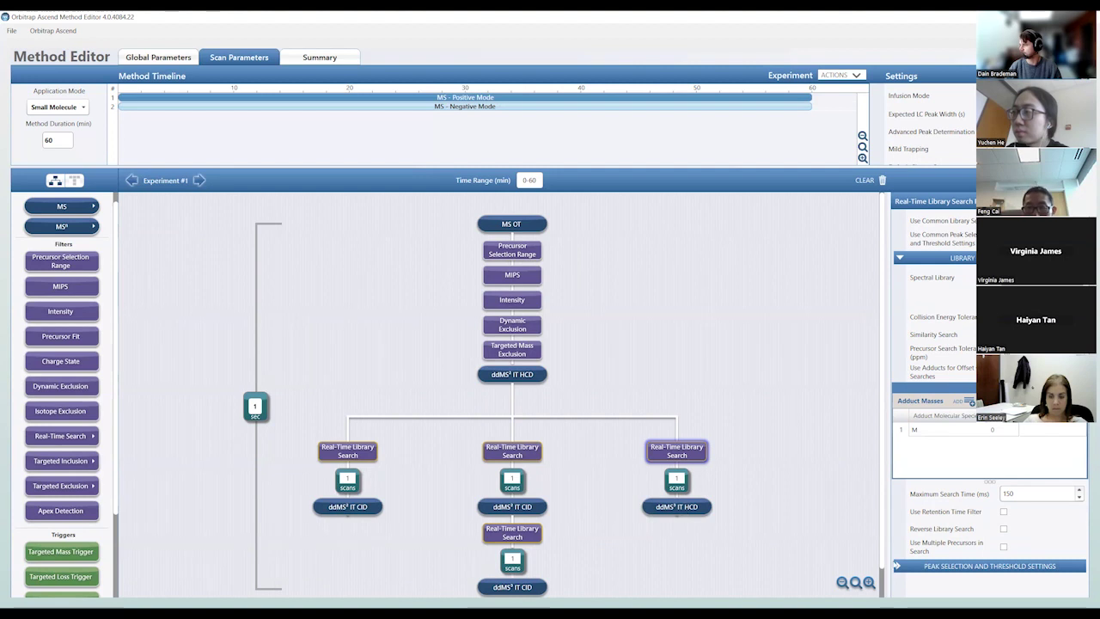
left_click(899, 566)
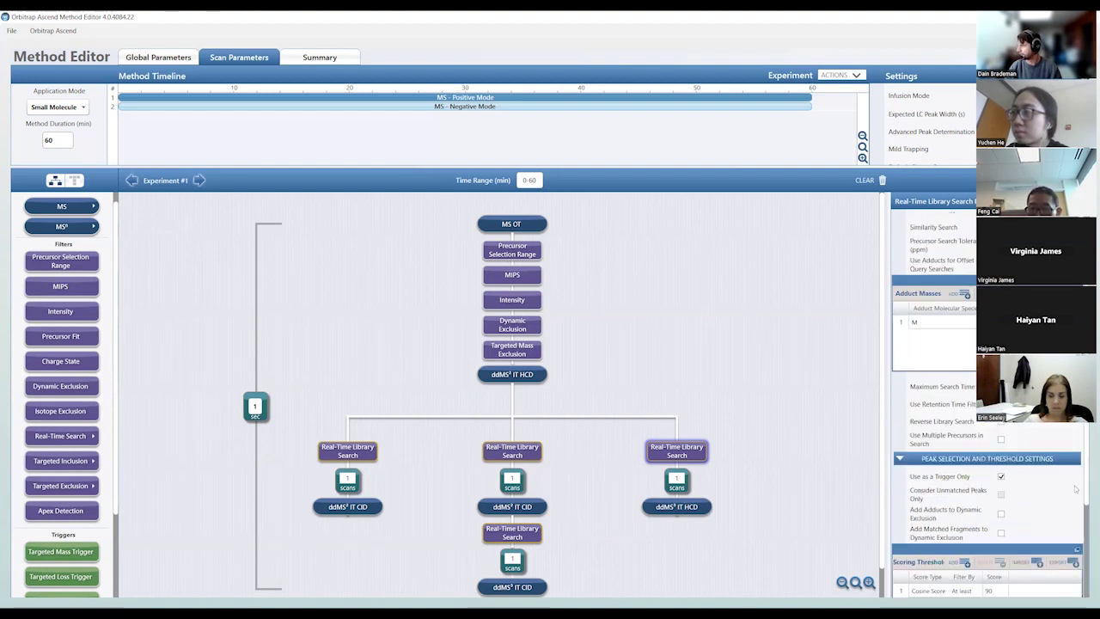
scroll(997, 464, "down", 3)
left_click(942, 445)
left_click(990, 439)
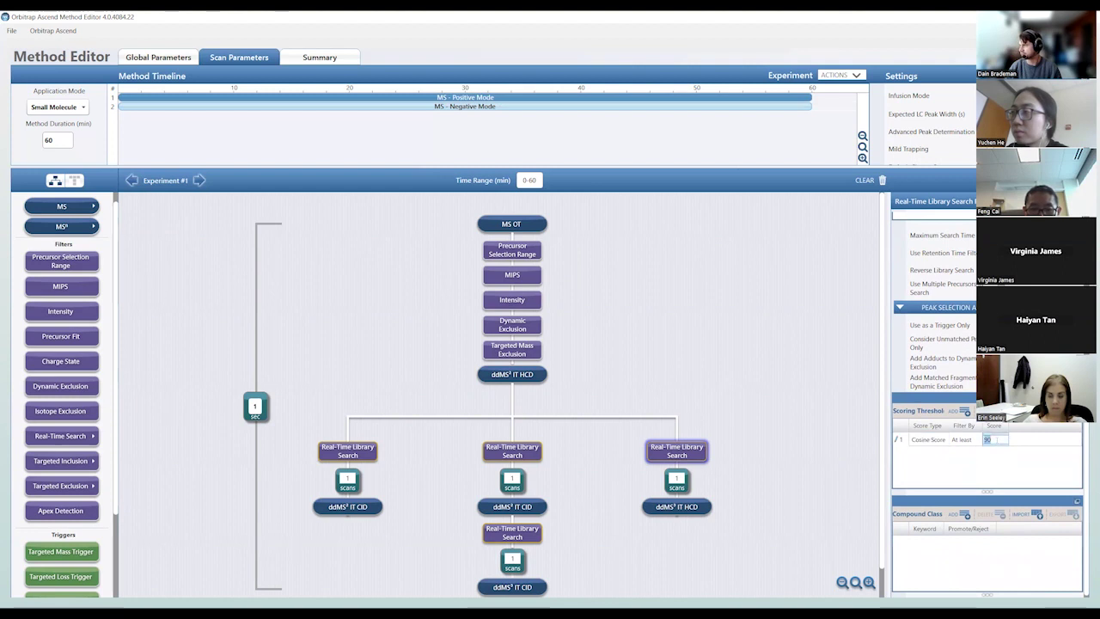
type("9")
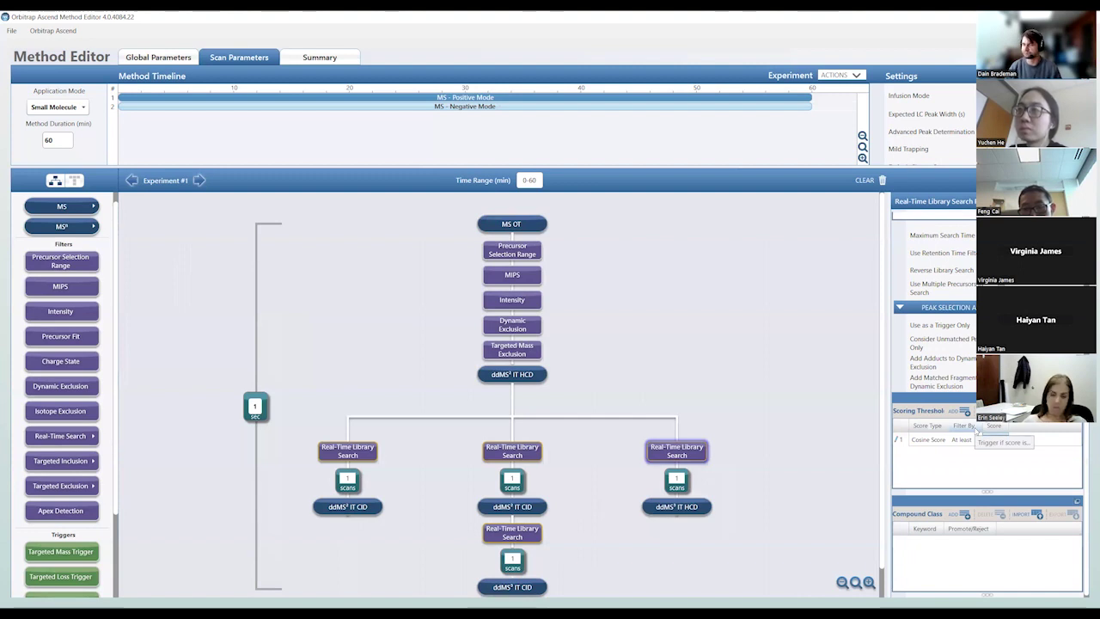
- Import PGL.csv from the RTLS class reject lists into the compound class filter of the HCD branch's Real-Time Library Search
left_click(963, 513)
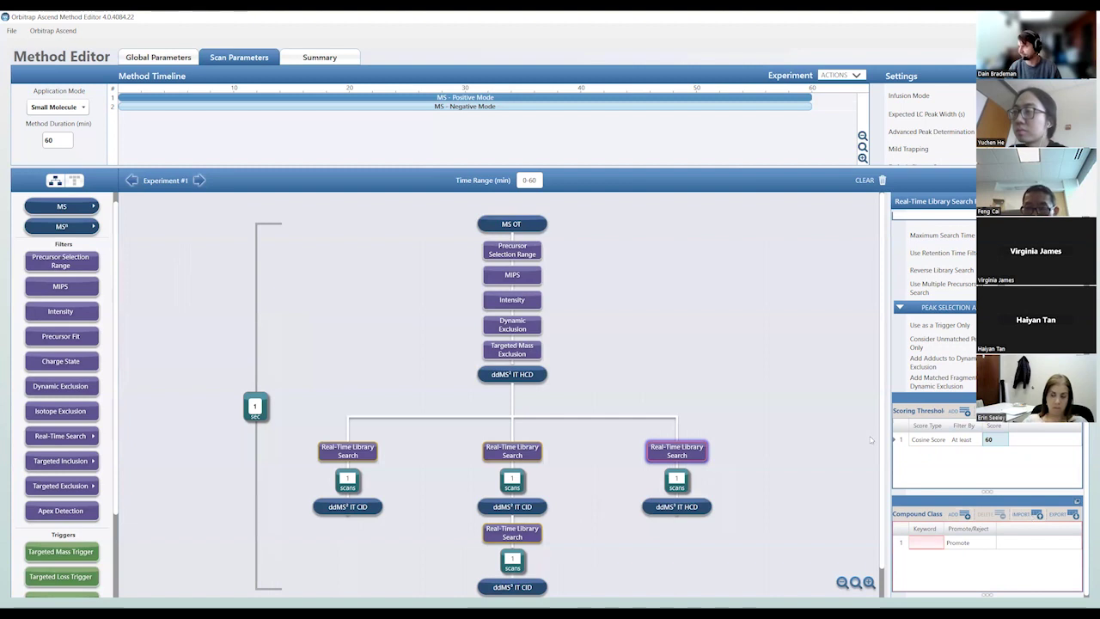
left_click(470, 197)
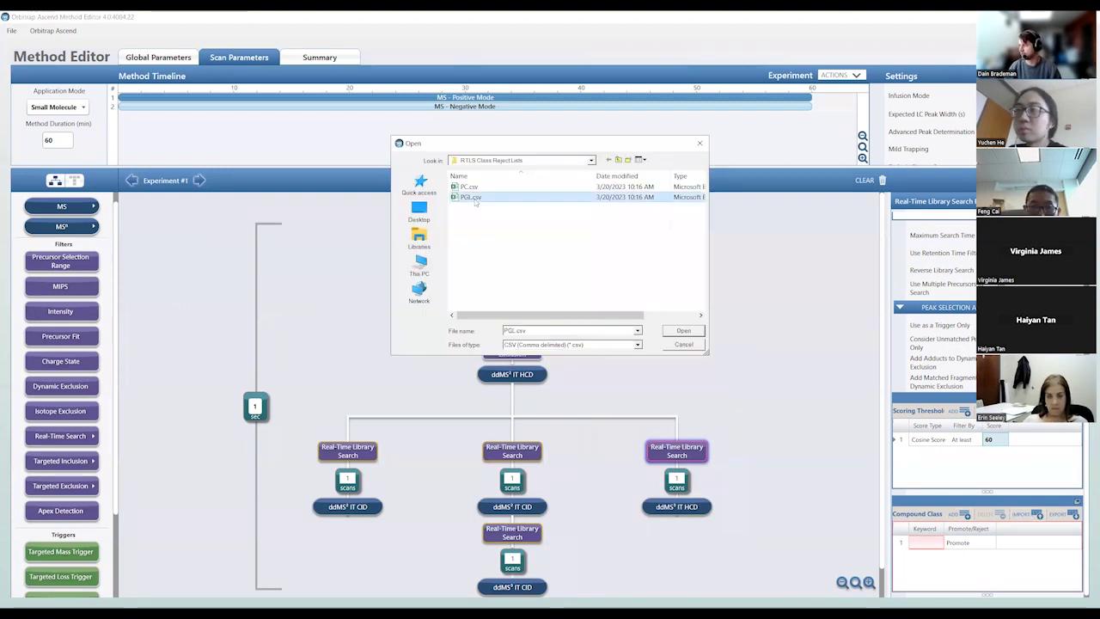
double_click(471, 197)
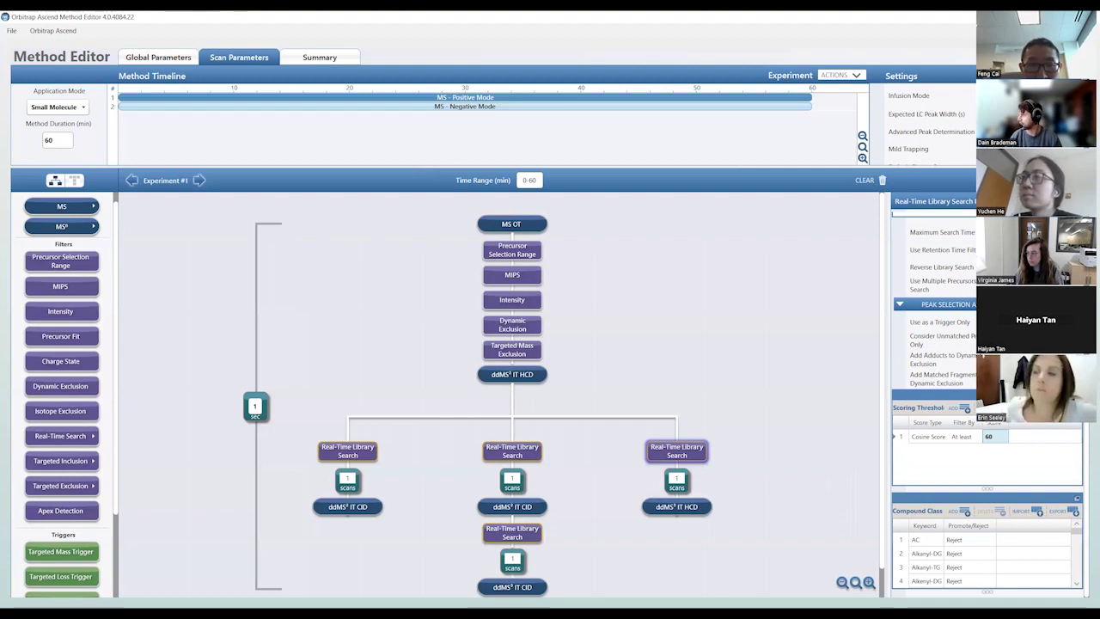
scroll(945, 387, "up", 2)
scroll(987, 386, "up", 3)
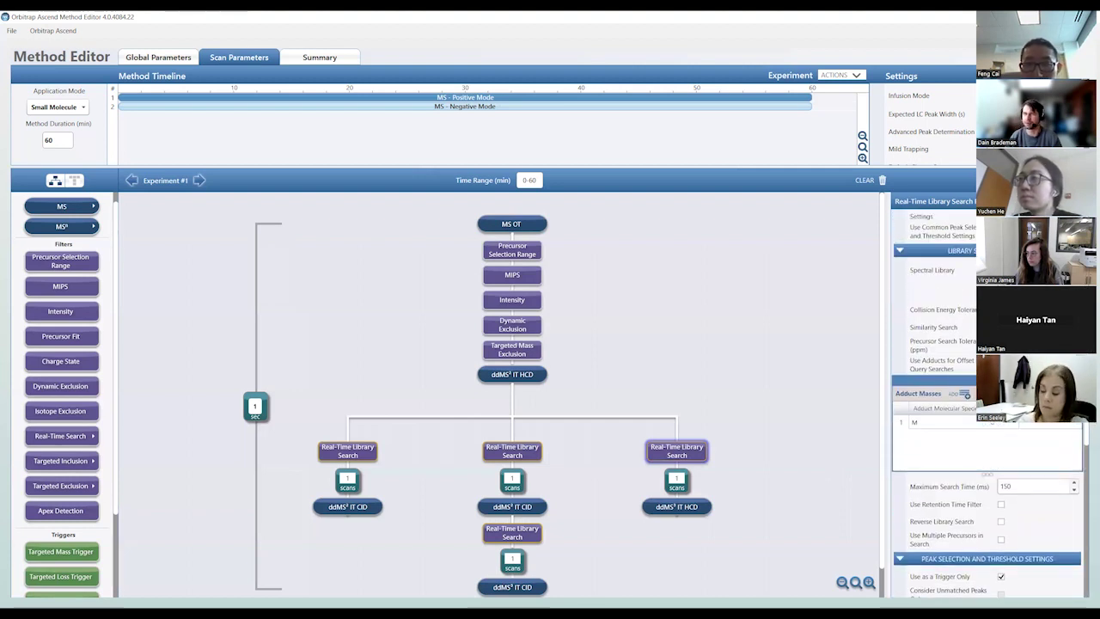